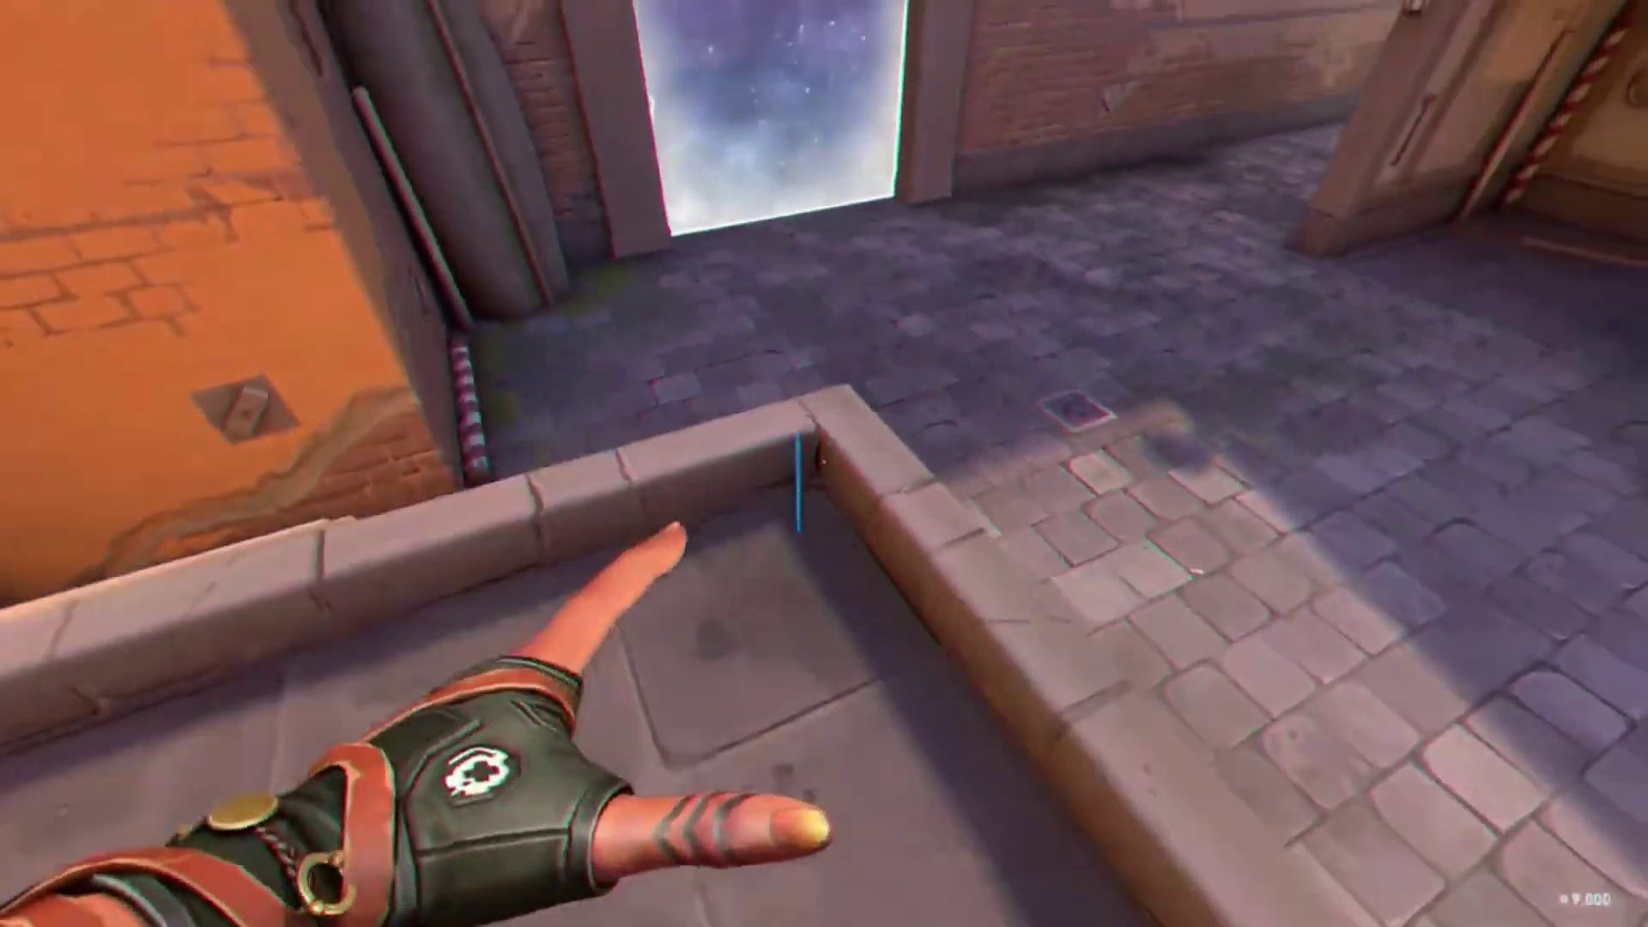
Launch VALORANT and go to Settings > Video > Graphics Quality
{"action": "key", "text": "w"}
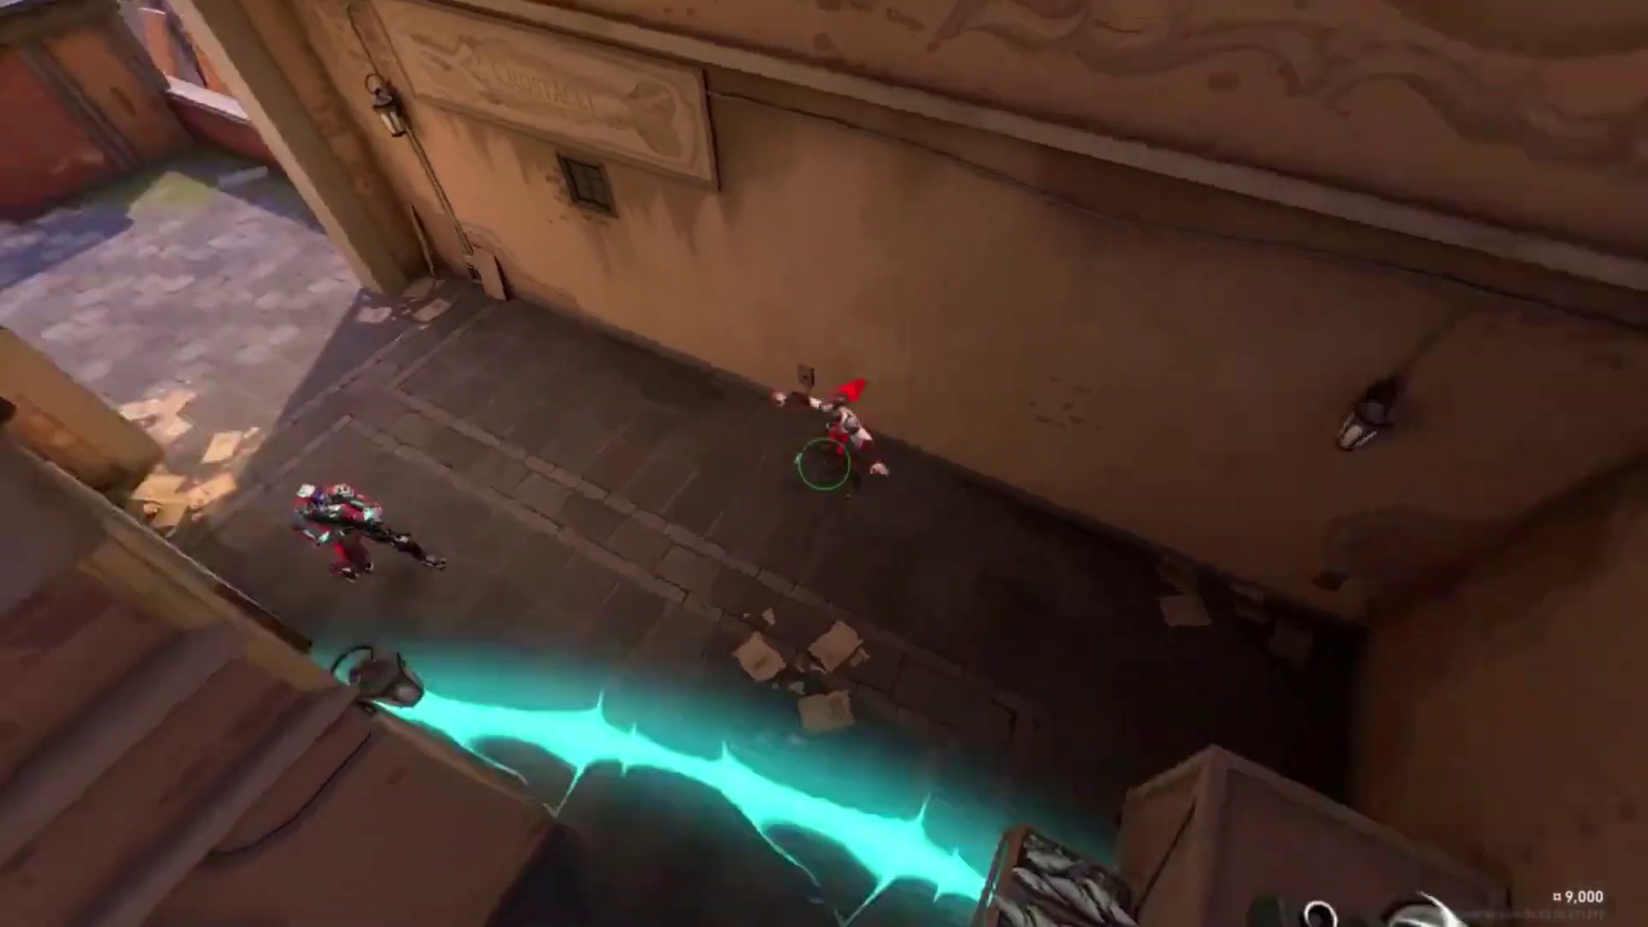
{"action": "left_click", "coordinate": [824, 463]}
{"action": "left_click", "coordinate": [824, 464]}
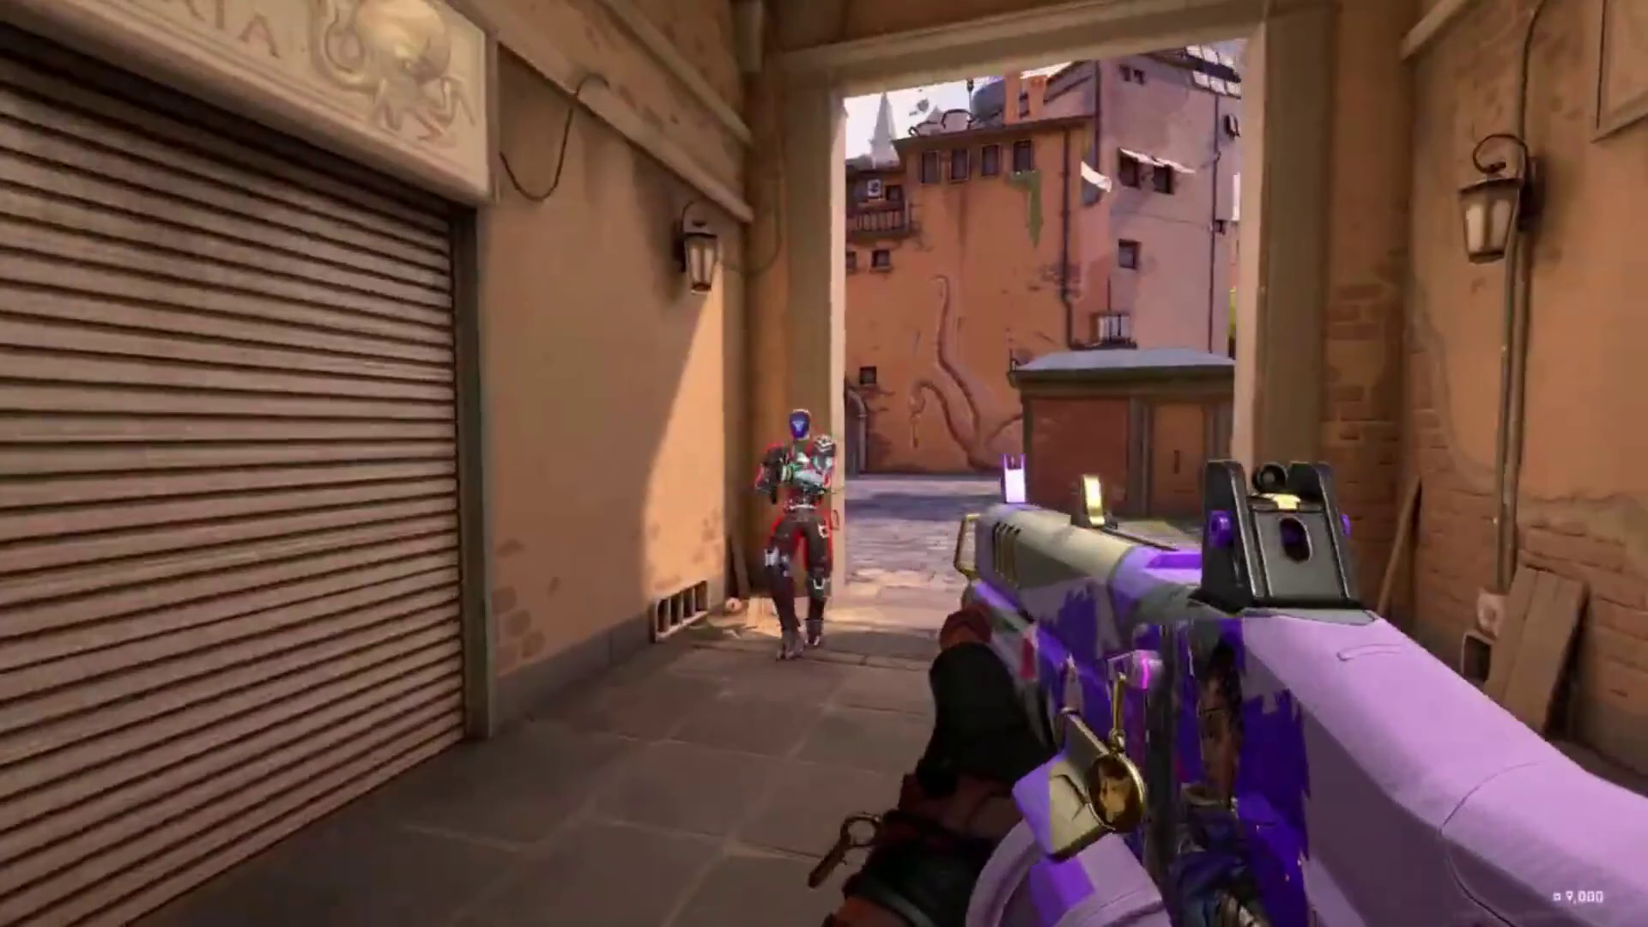
{"action": "left_click", "coordinate": [824, 464]}
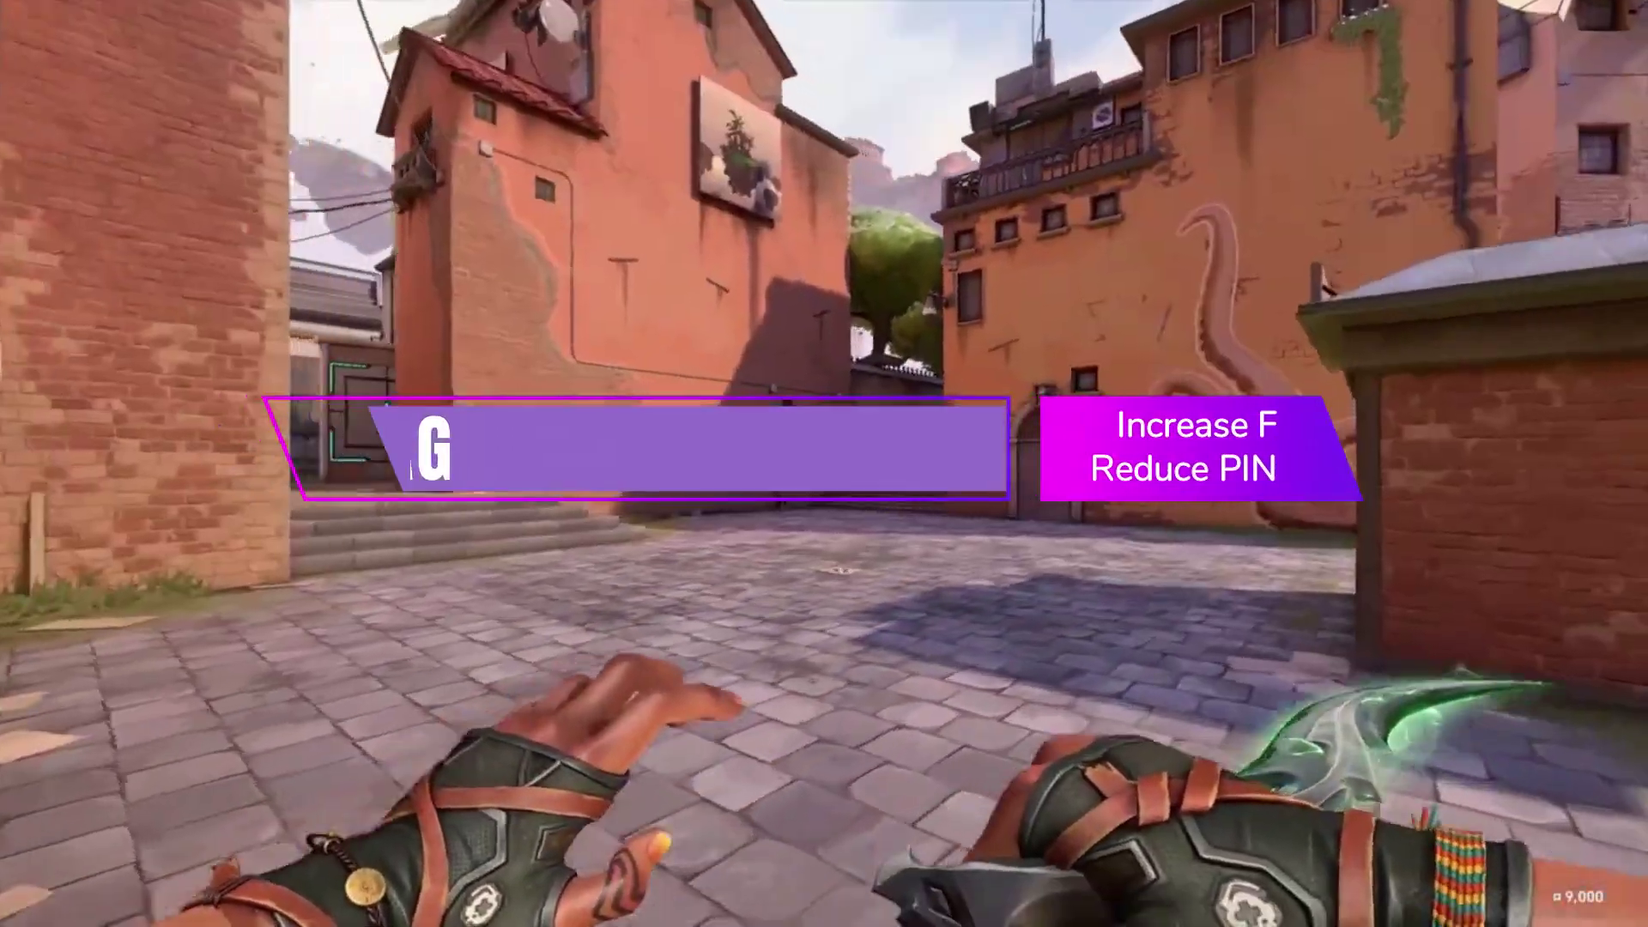
{"action": "key", "text": "1"}
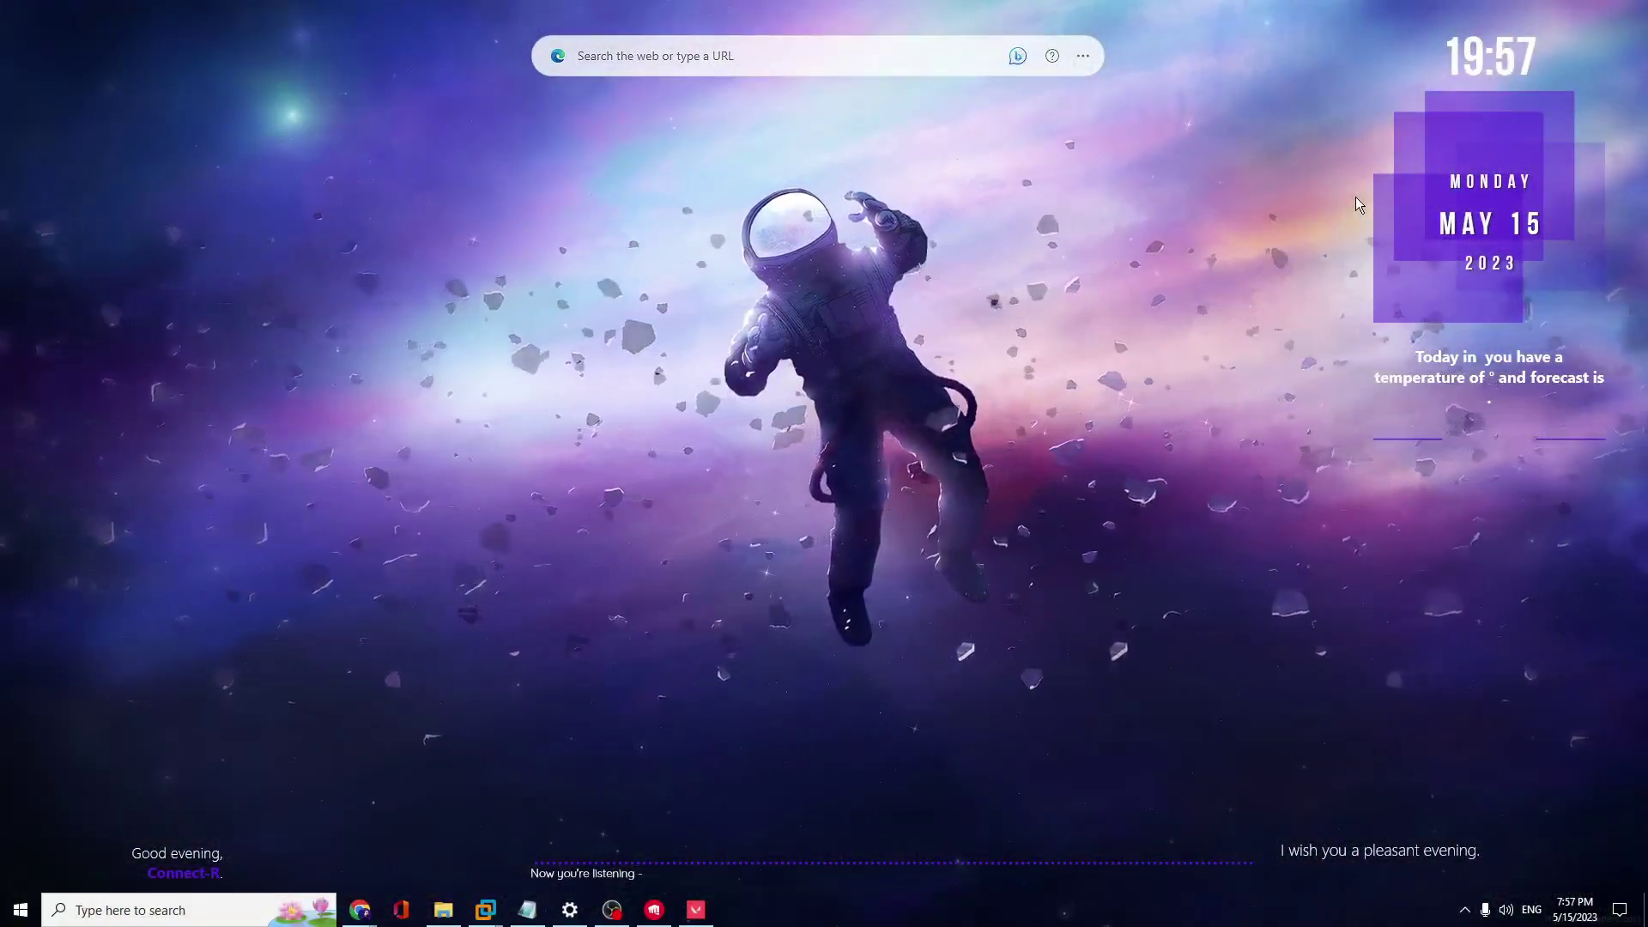
{"action": "left_click", "coordinate": [697, 909]}
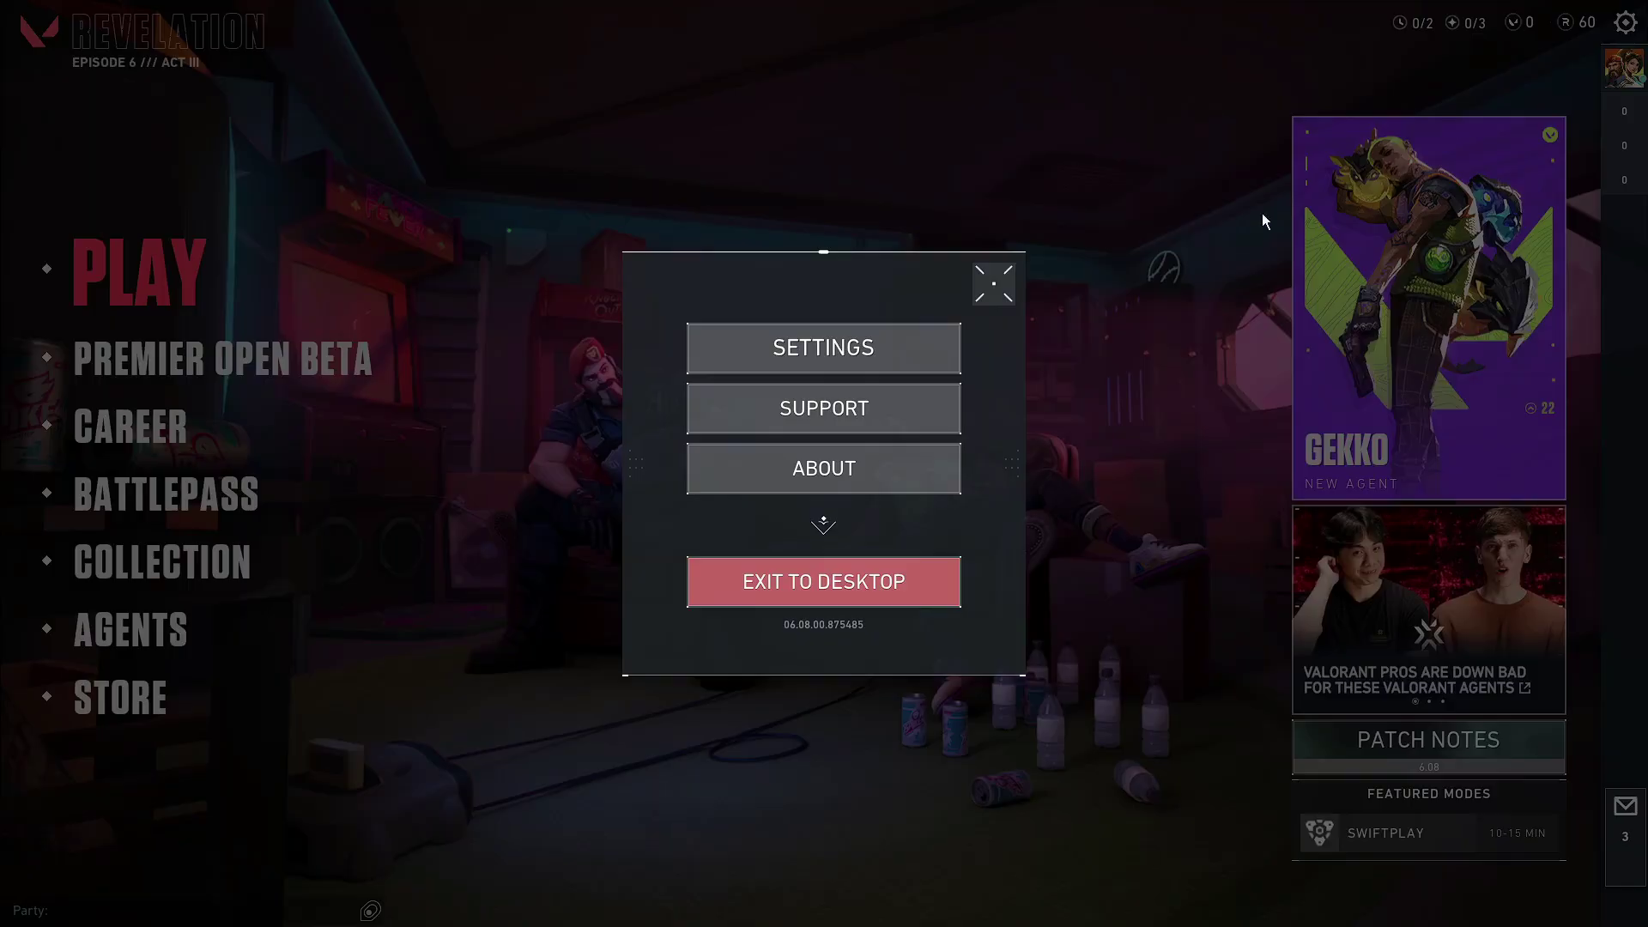
{"action": "left_click", "coordinate": [853, 359]}
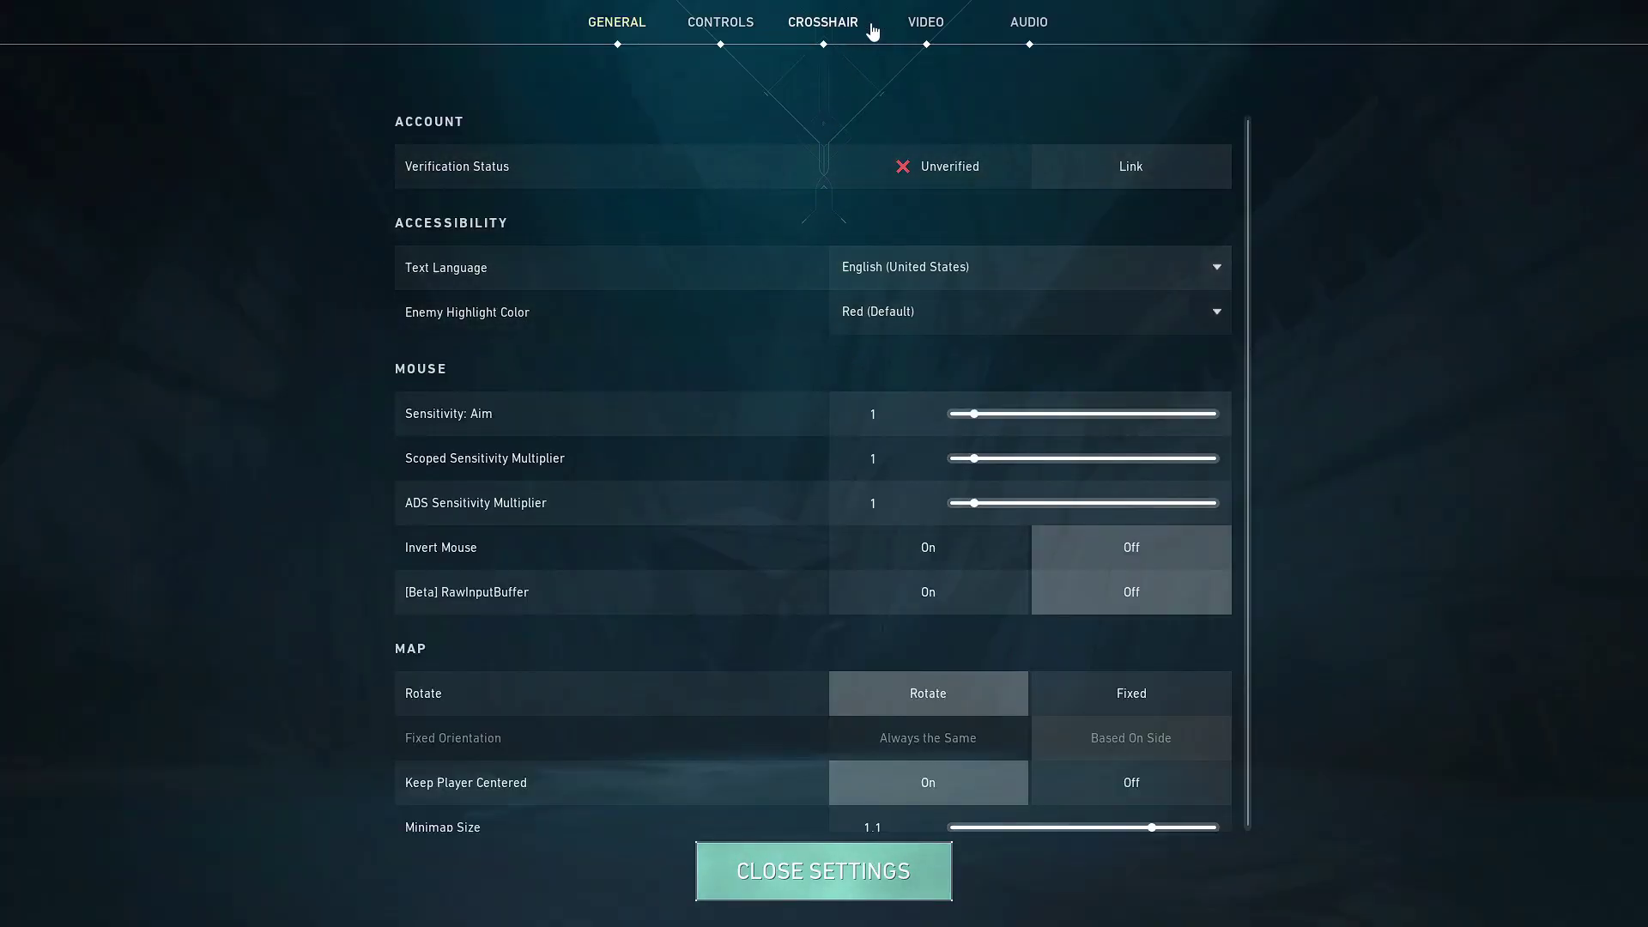
{"action": "left_click", "coordinate": [932, 33]}
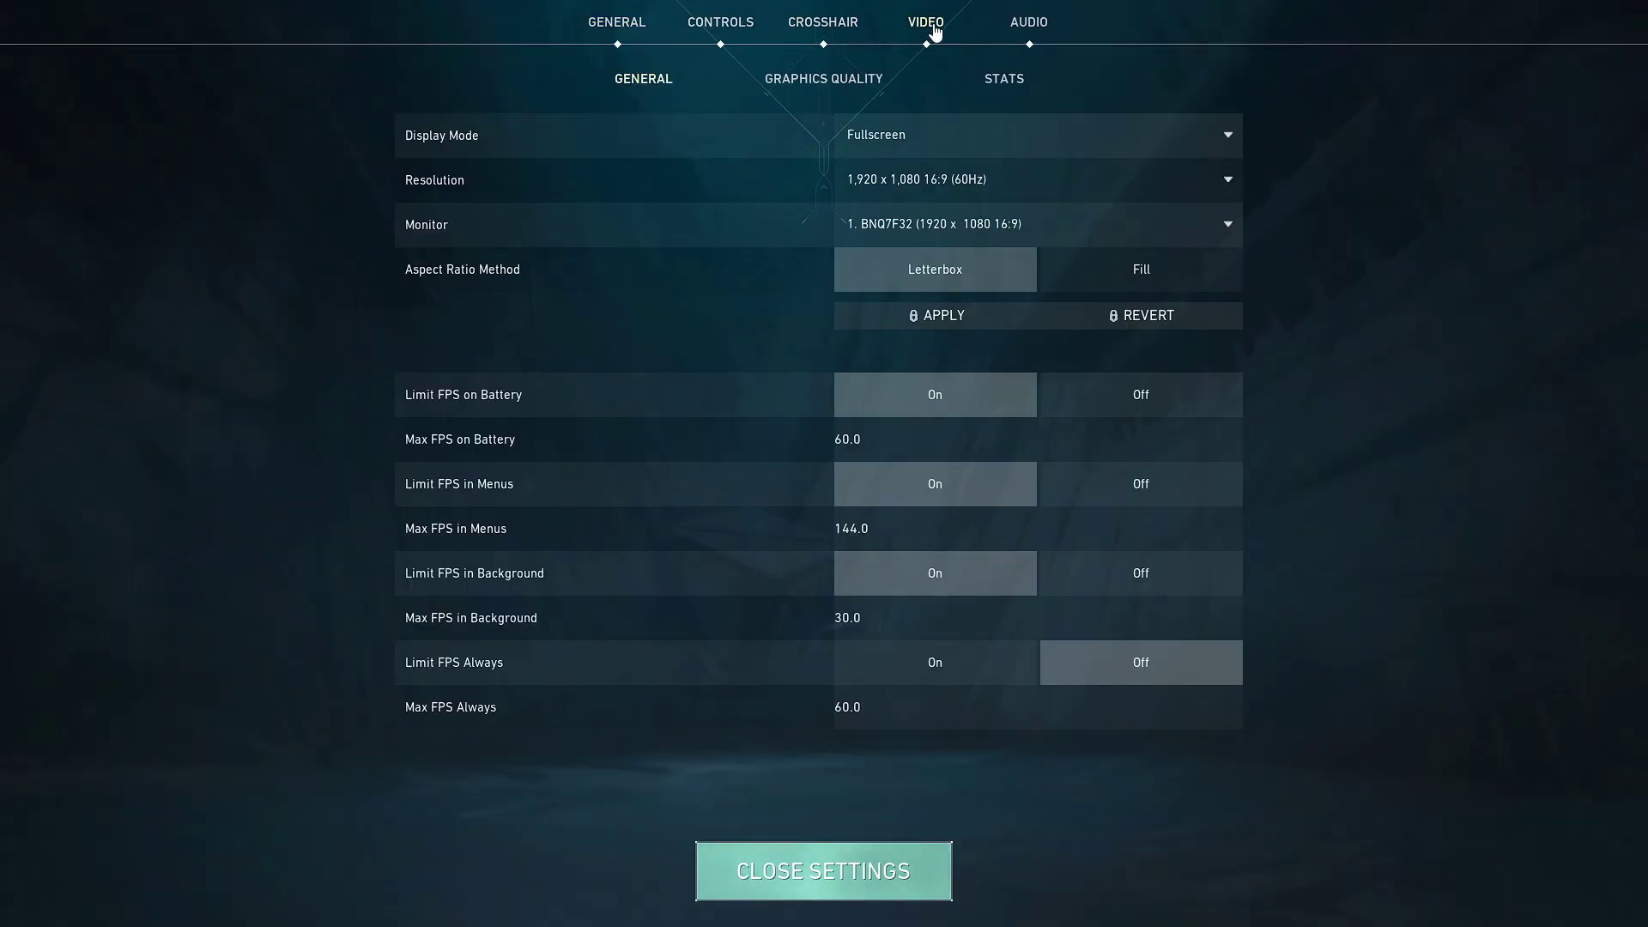
{"action": "left_click", "coordinate": [844, 86]}
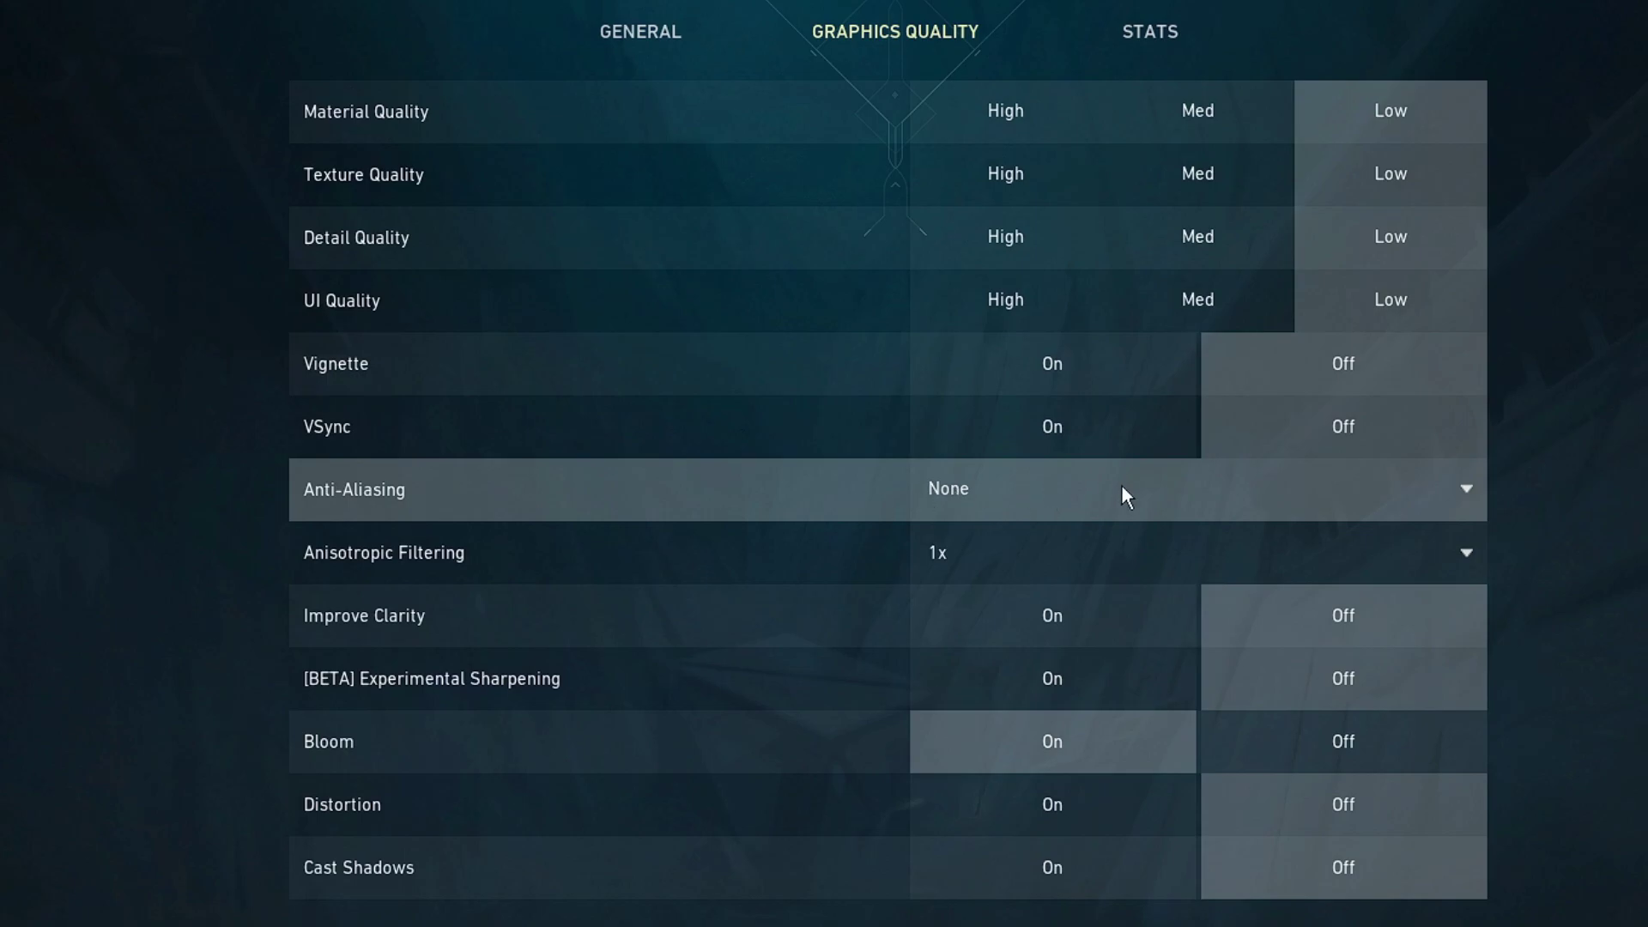
Choose MSAA 4x anti-aliasing and 4x anisotropic filtering, leaving Bloom Off
{"action": "left_click", "coordinate": [1158, 487]}
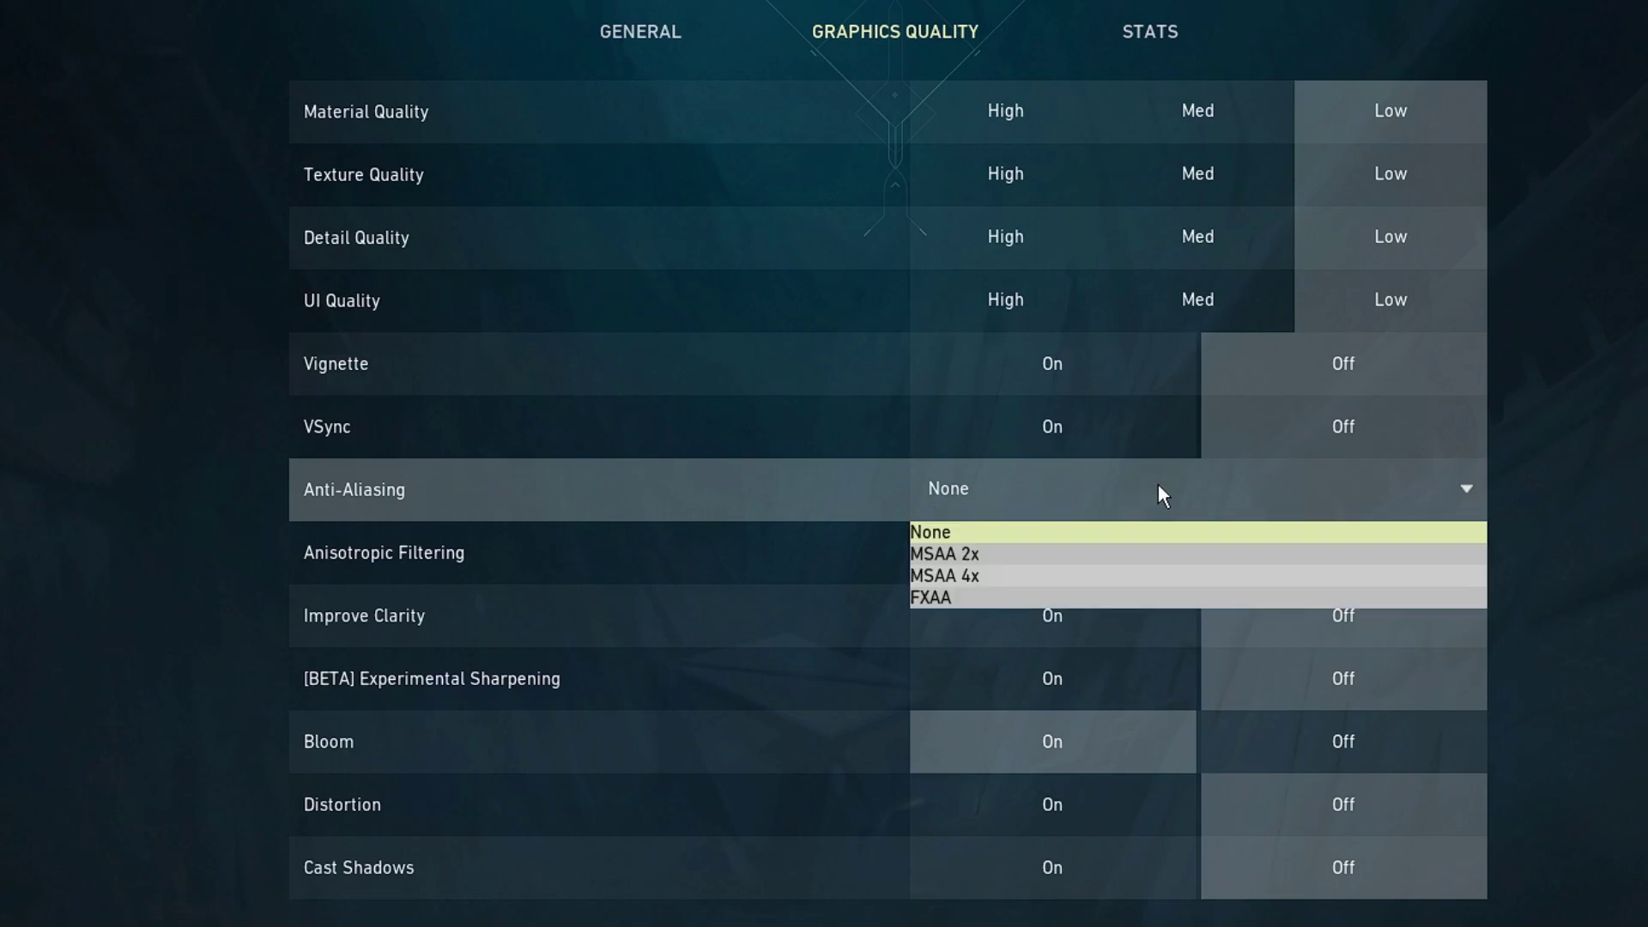
{"action": "left_click", "coordinate": [972, 577]}
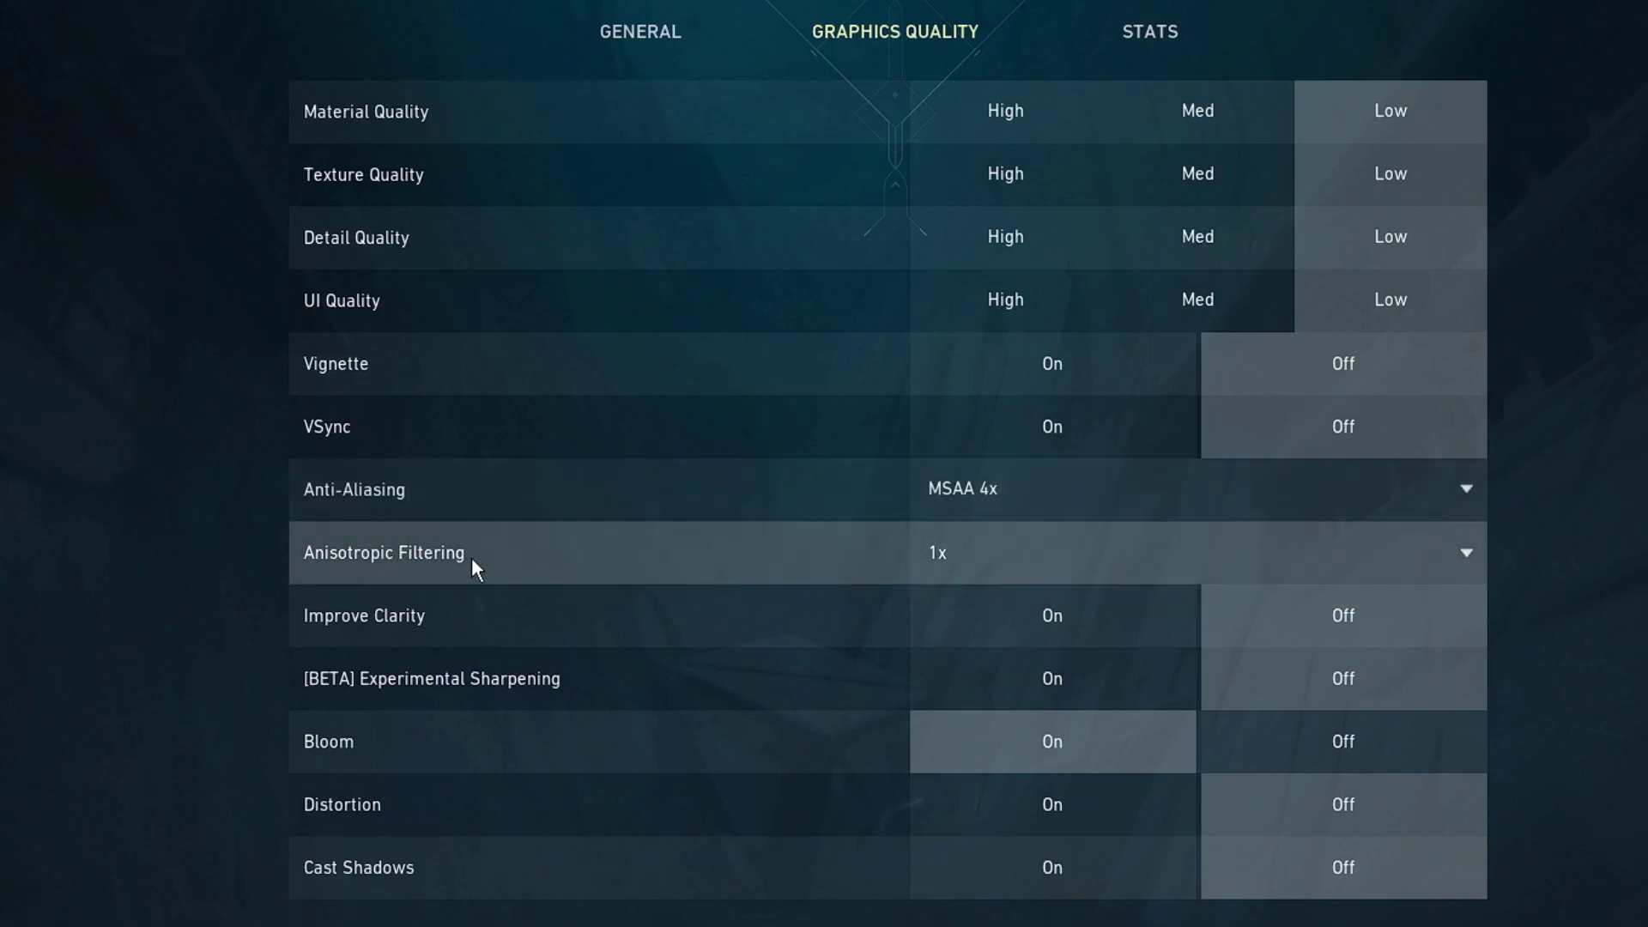
{"action": "left_click", "coordinate": [1146, 550]}
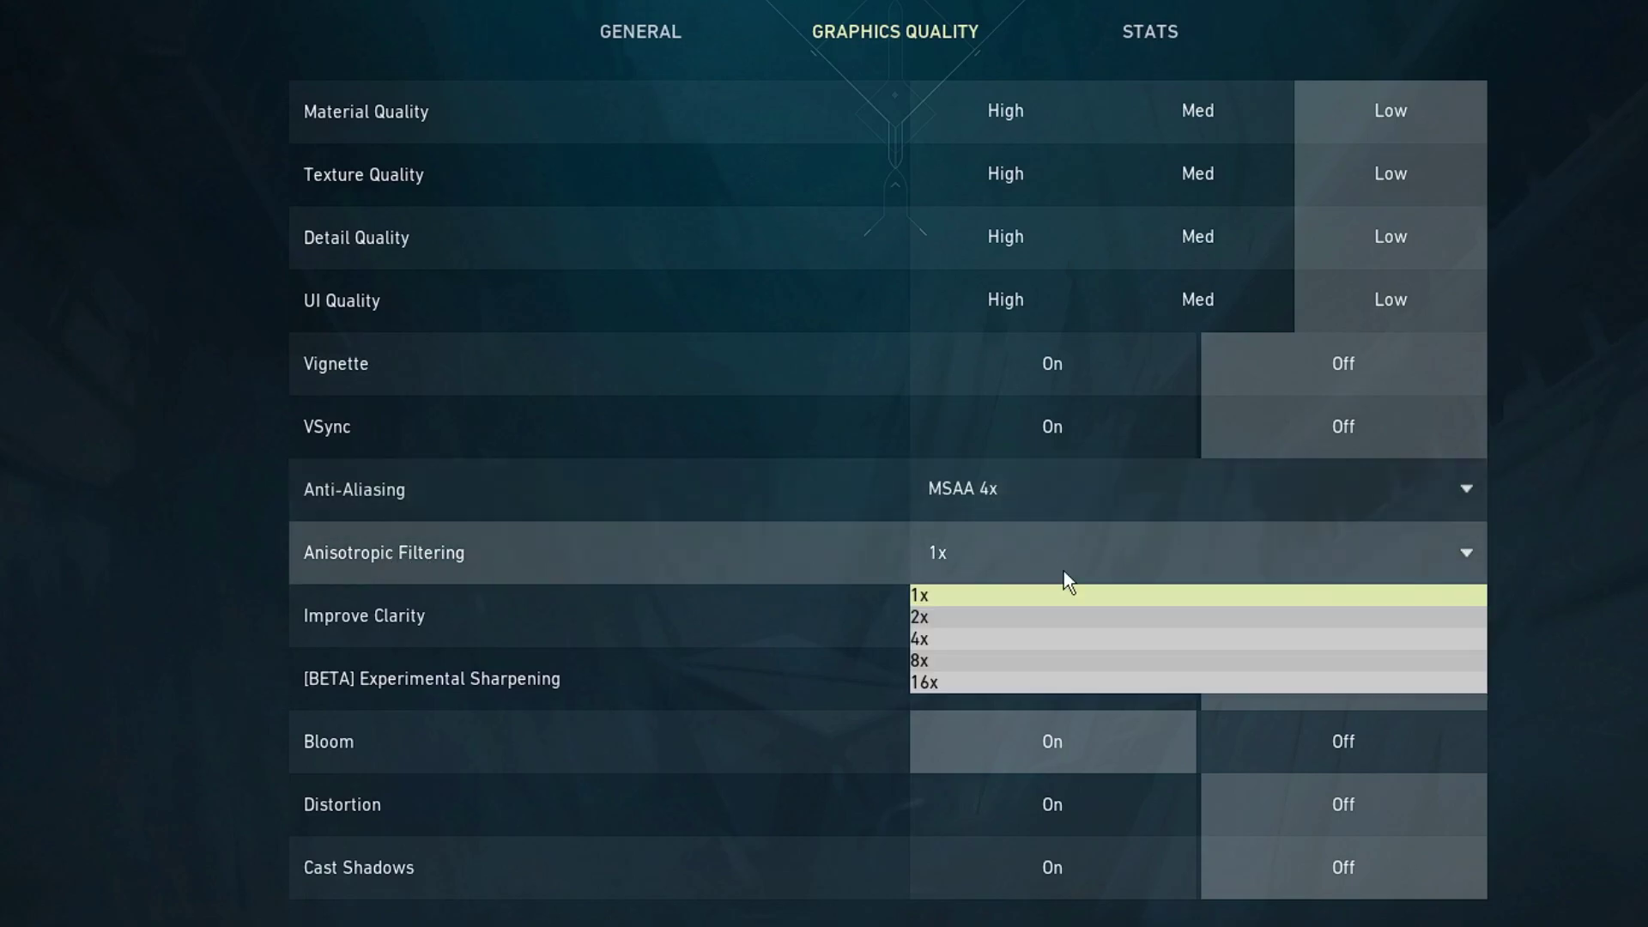
{"action": "left_click", "coordinate": [945, 646]}
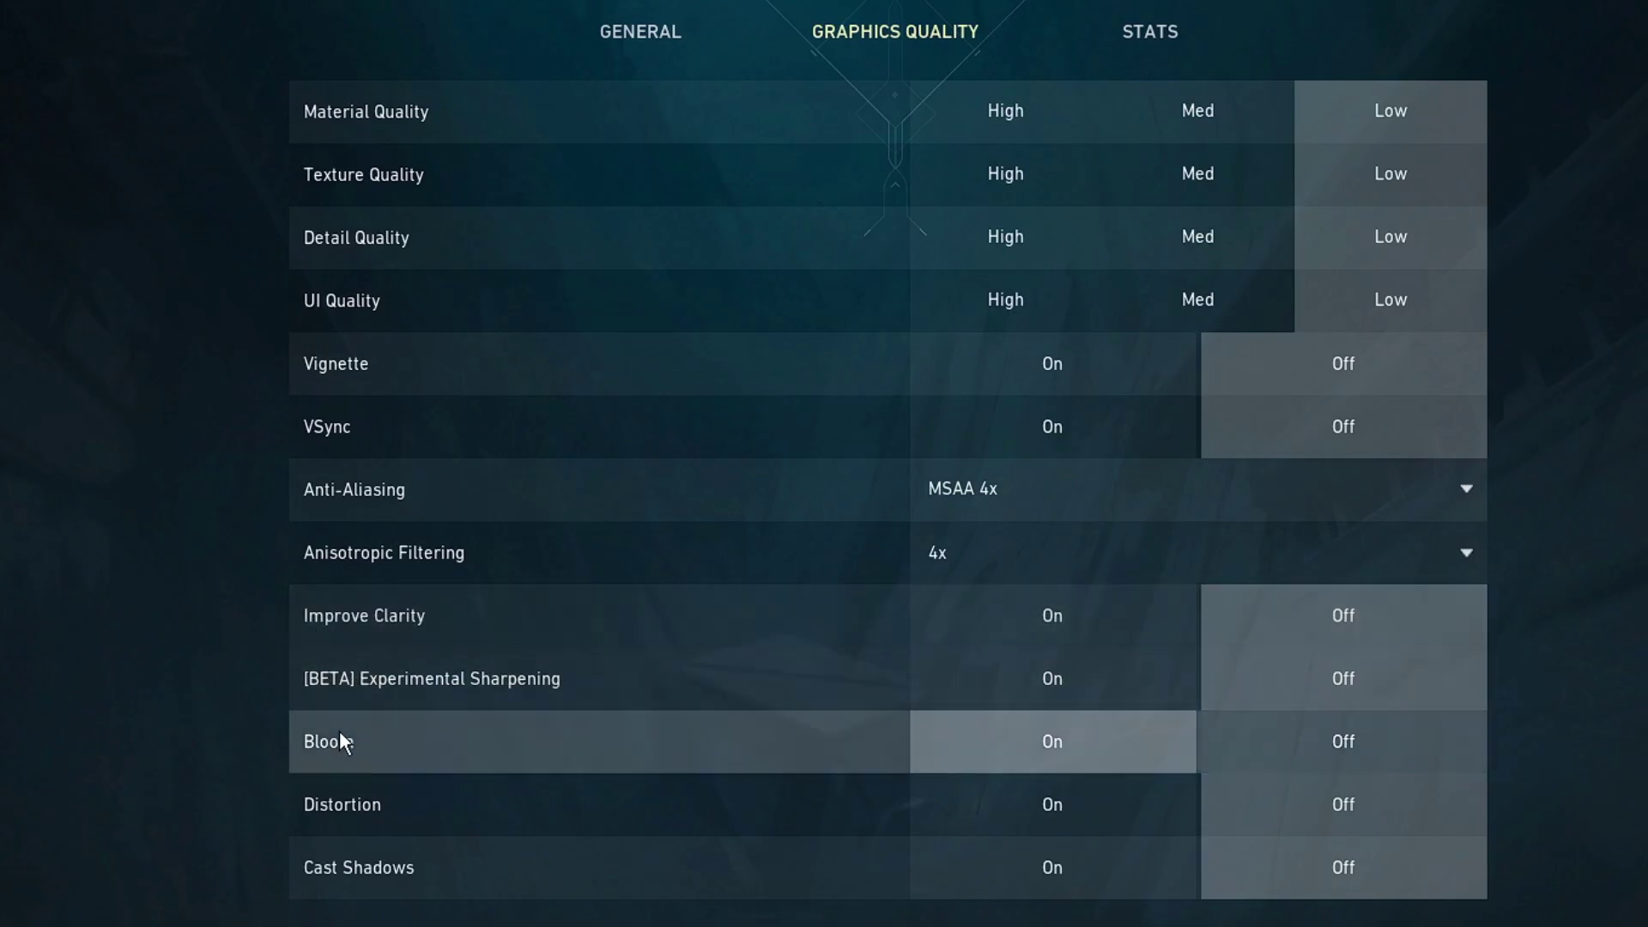
{"action": "mouse_move", "coordinate": [378, 825]}
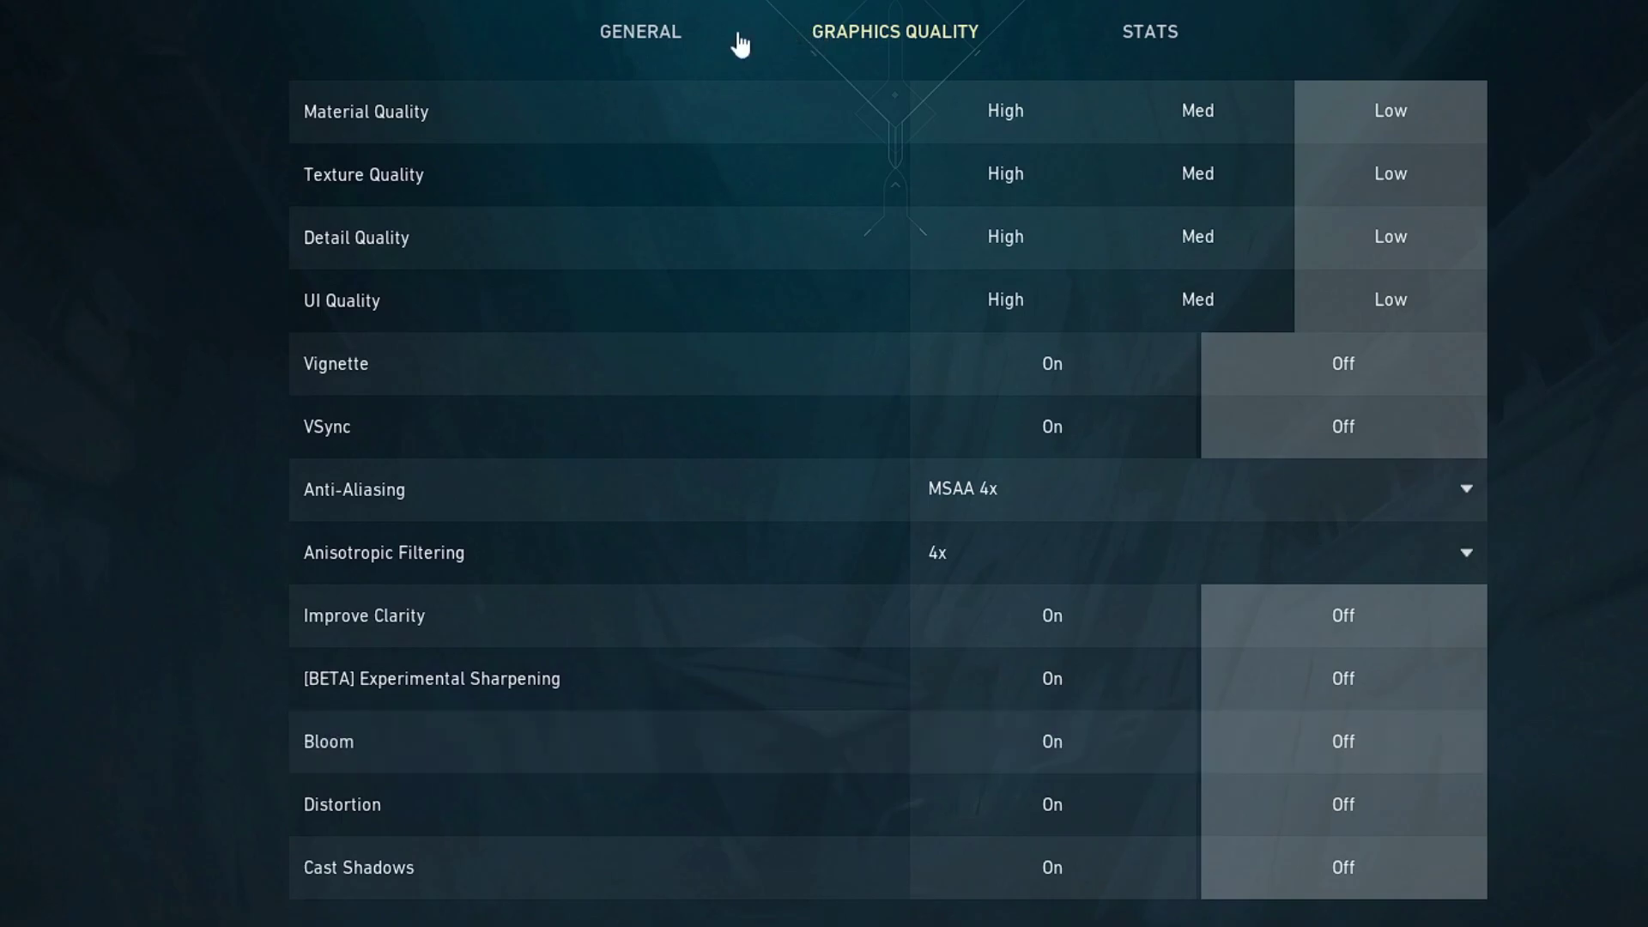
Turn Limit FPS on Battery Off under General video settings, then close the settings
{"action": "left_click", "coordinate": [652, 38]}
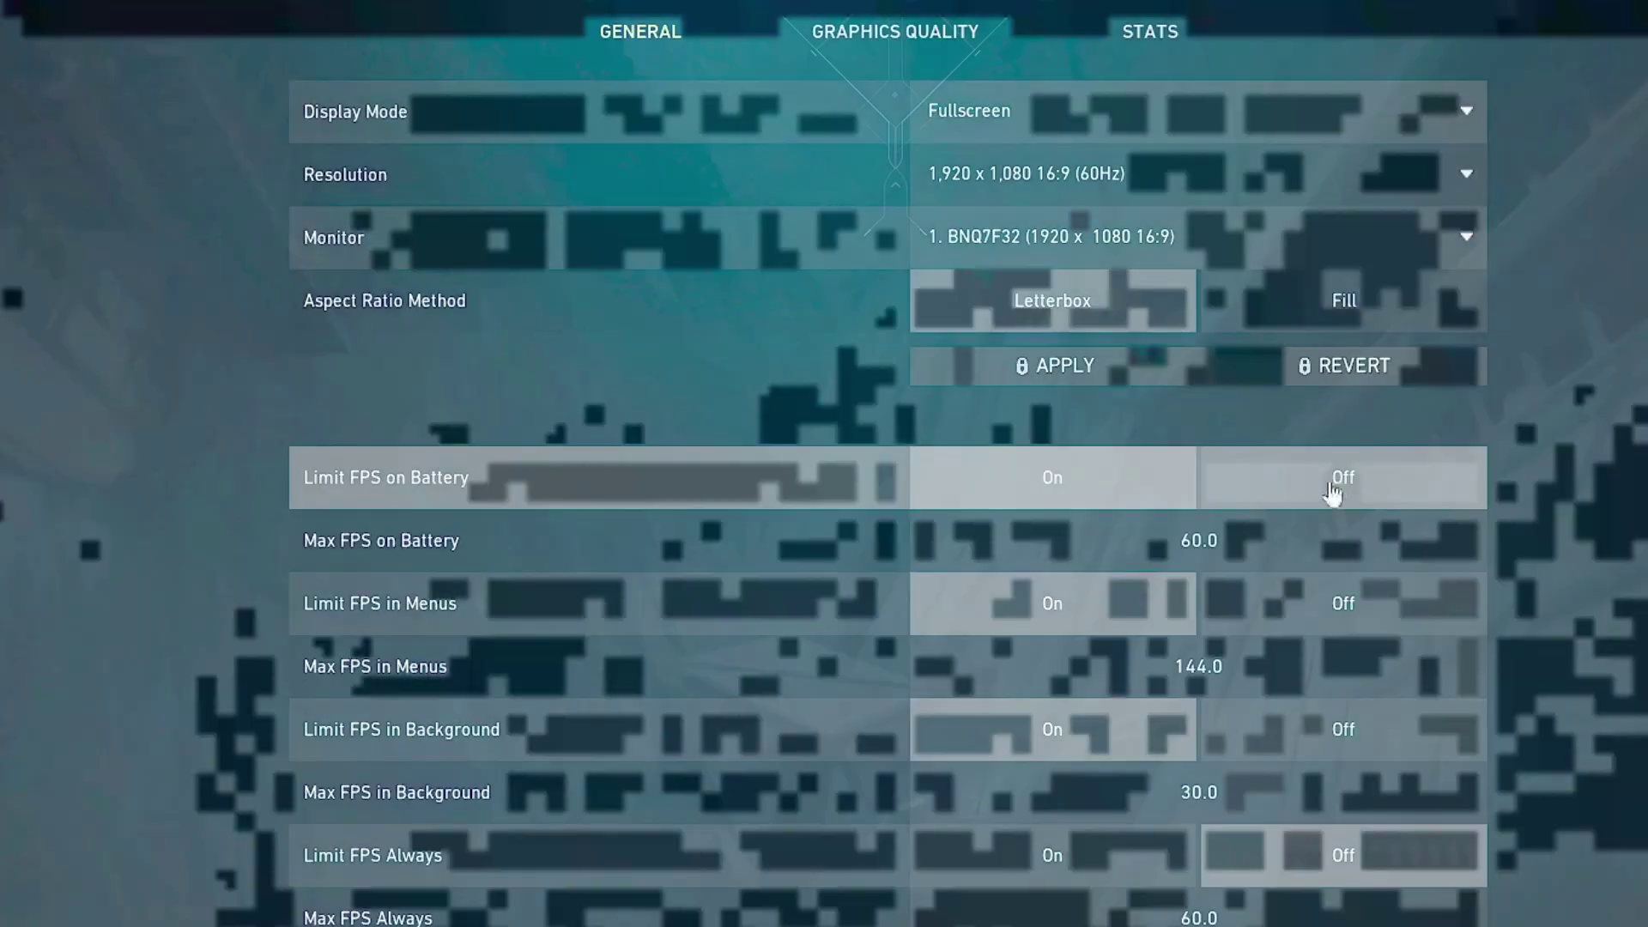
{"action": "left_click", "coordinate": [1341, 479]}
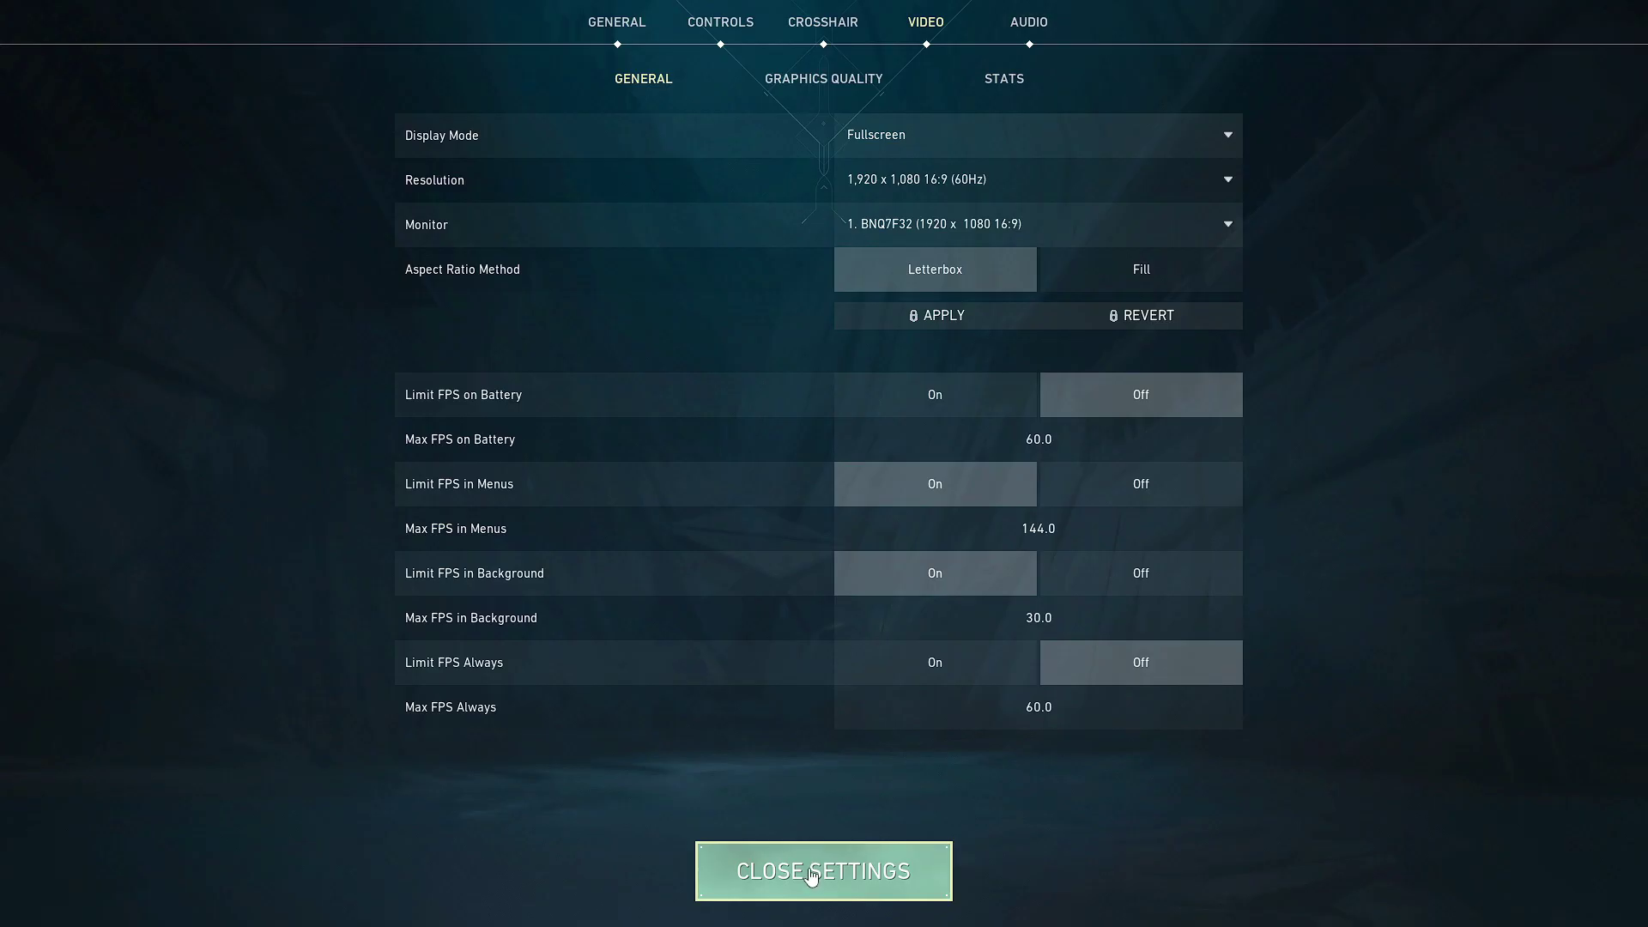
{"action": "left_click", "coordinate": [813, 872]}
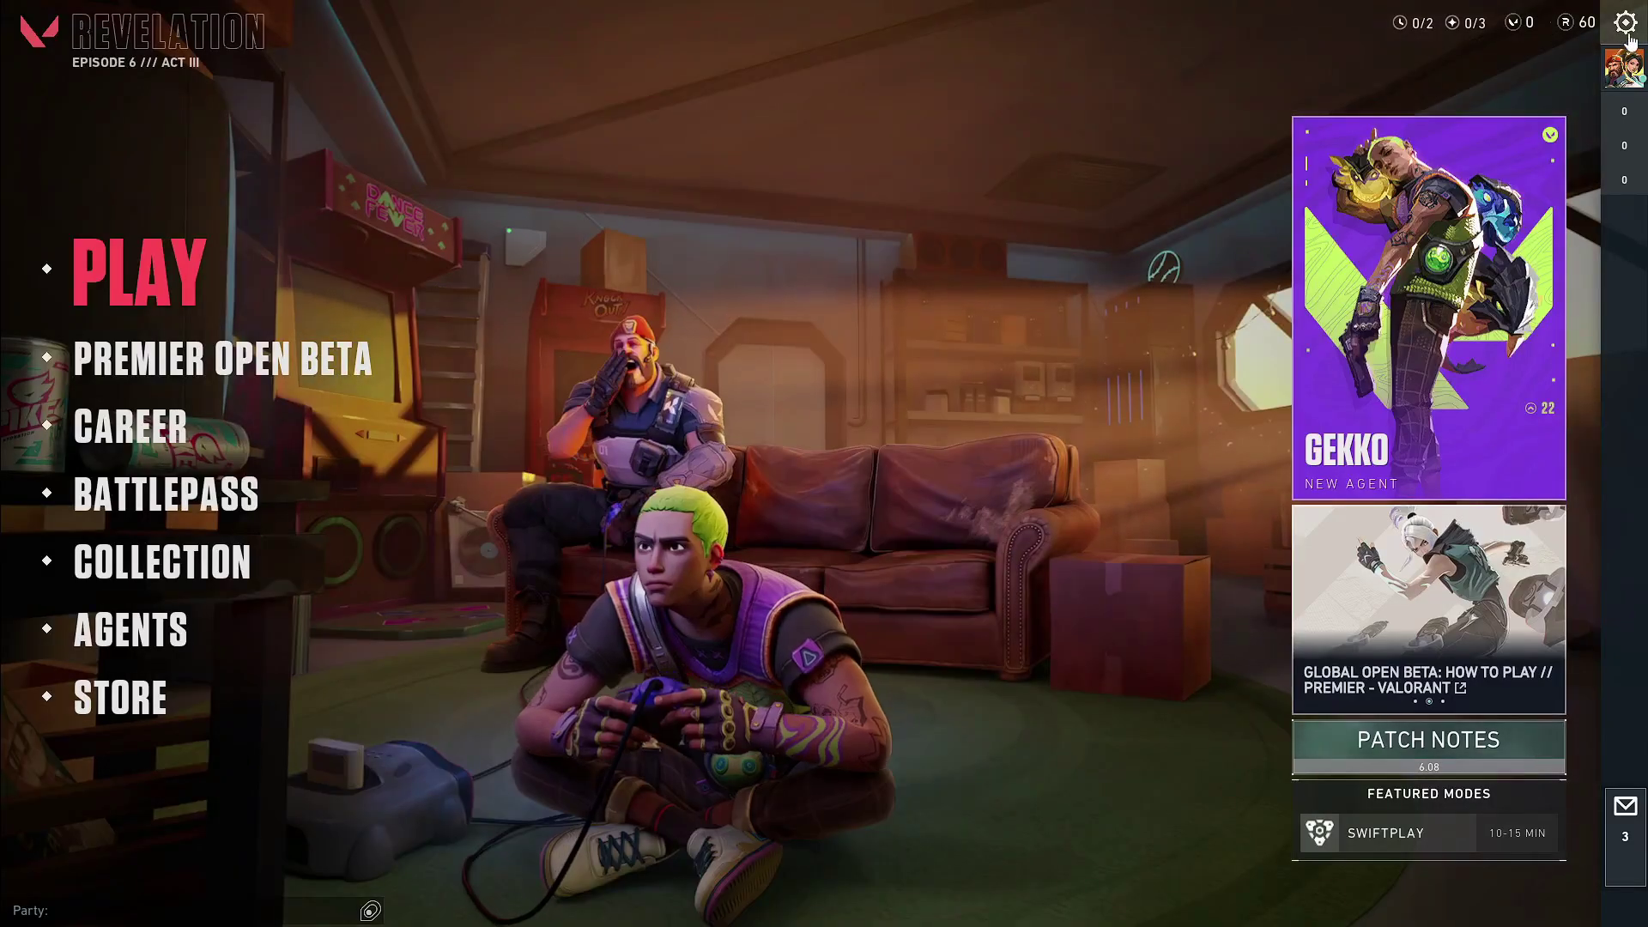
{"action": "left_click", "coordinate": [1629, 33]}
Exit VALORANT to the desktop and run %localappdata% to open the AppData Local folder
{"action": "left_click", "coordinate": [842, 580]}
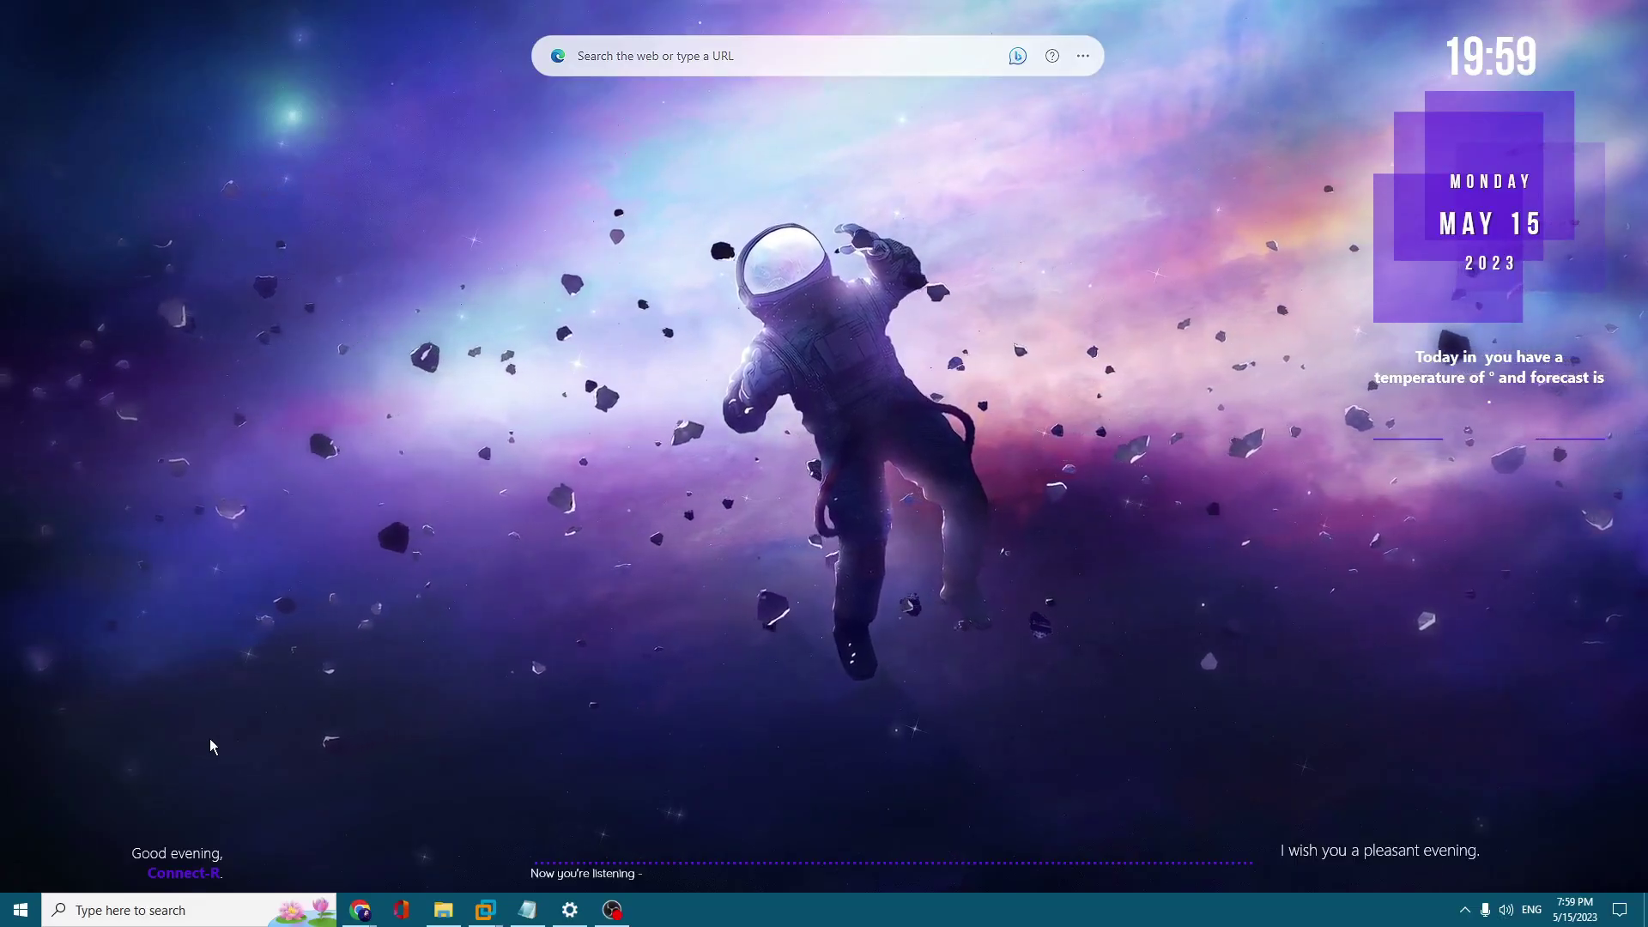
{"action": "key", "text": "super+x"}
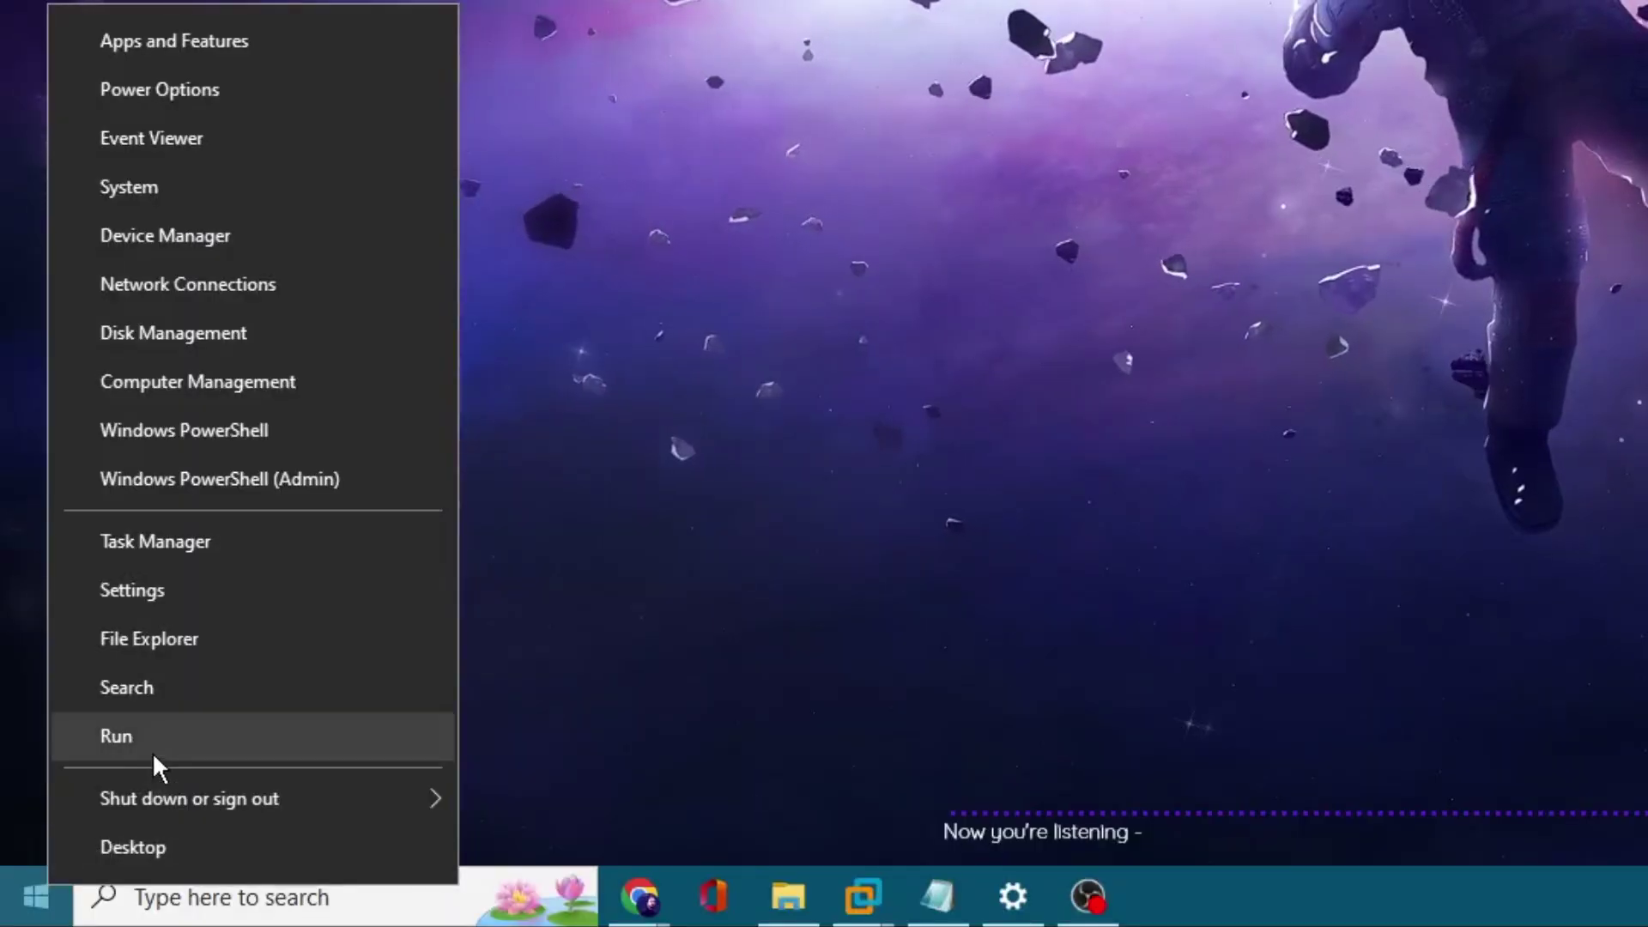
{"action": "left_click", "coordinate": [151, 743]}
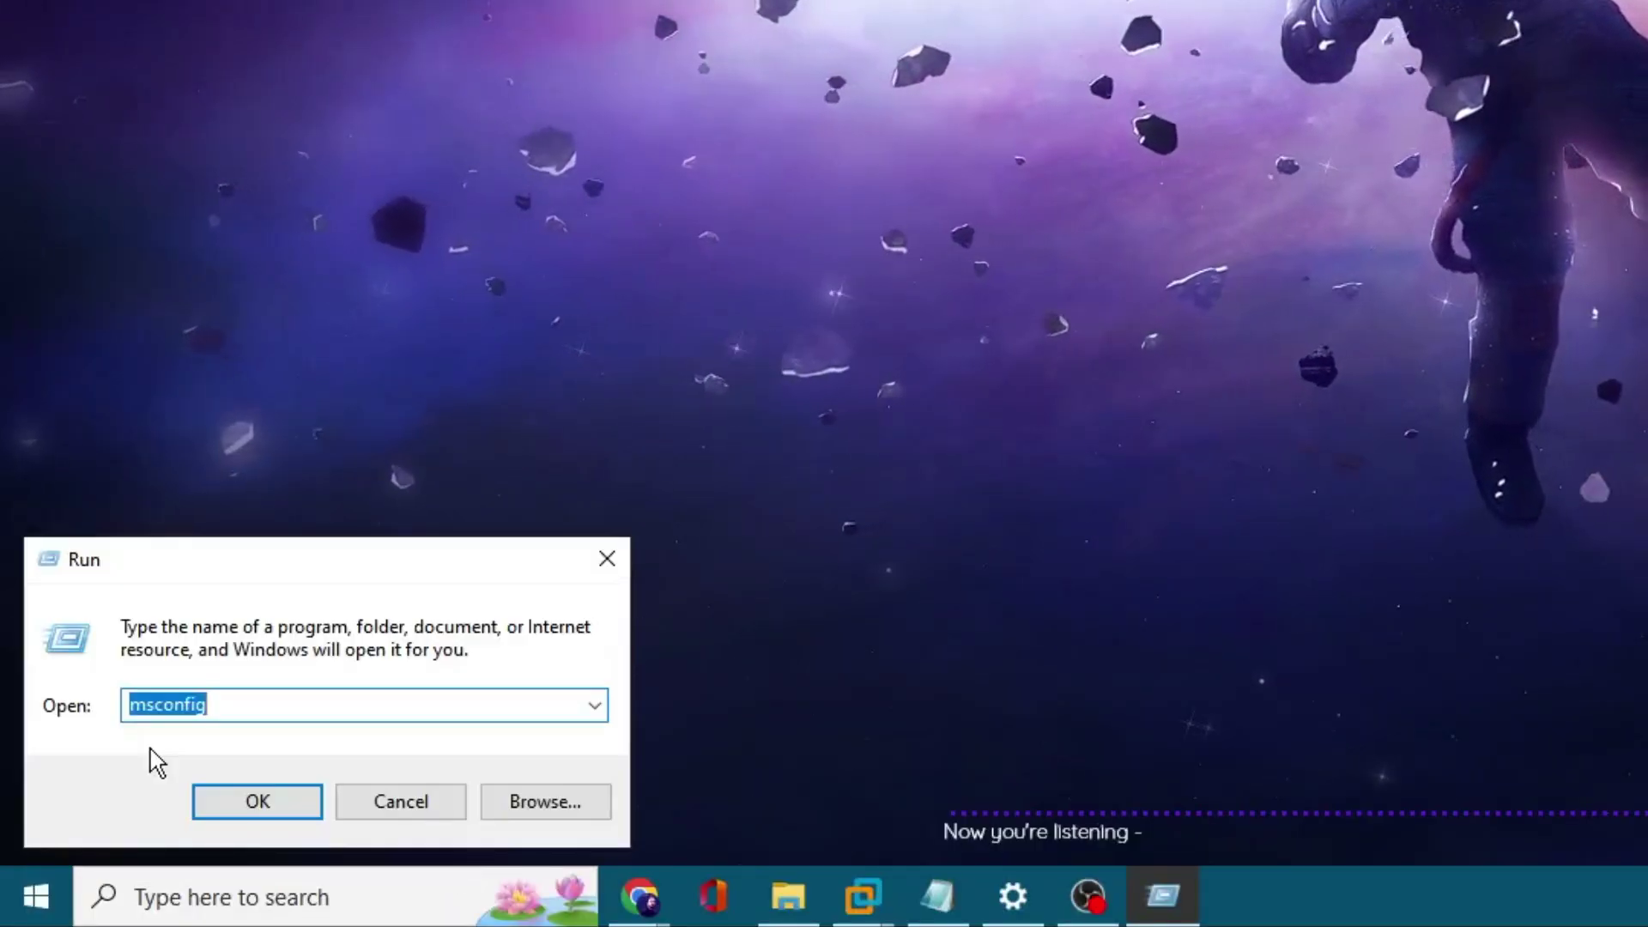
{"action": "type", "text": "%local"}
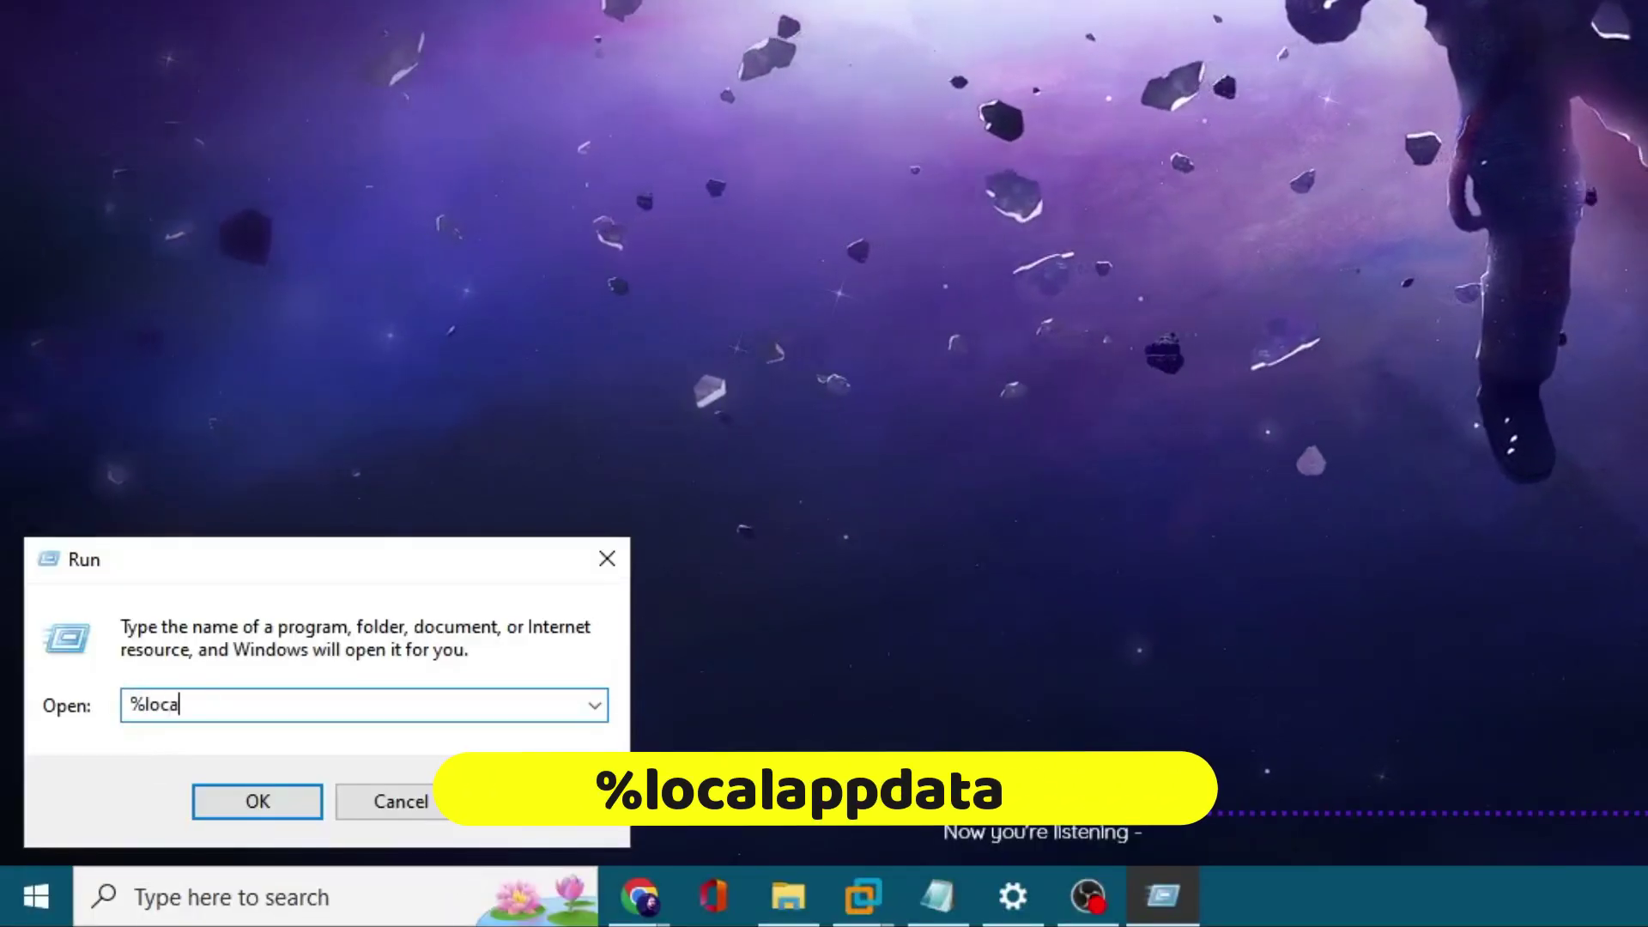
{"action": "type", "text": "appdata%"}
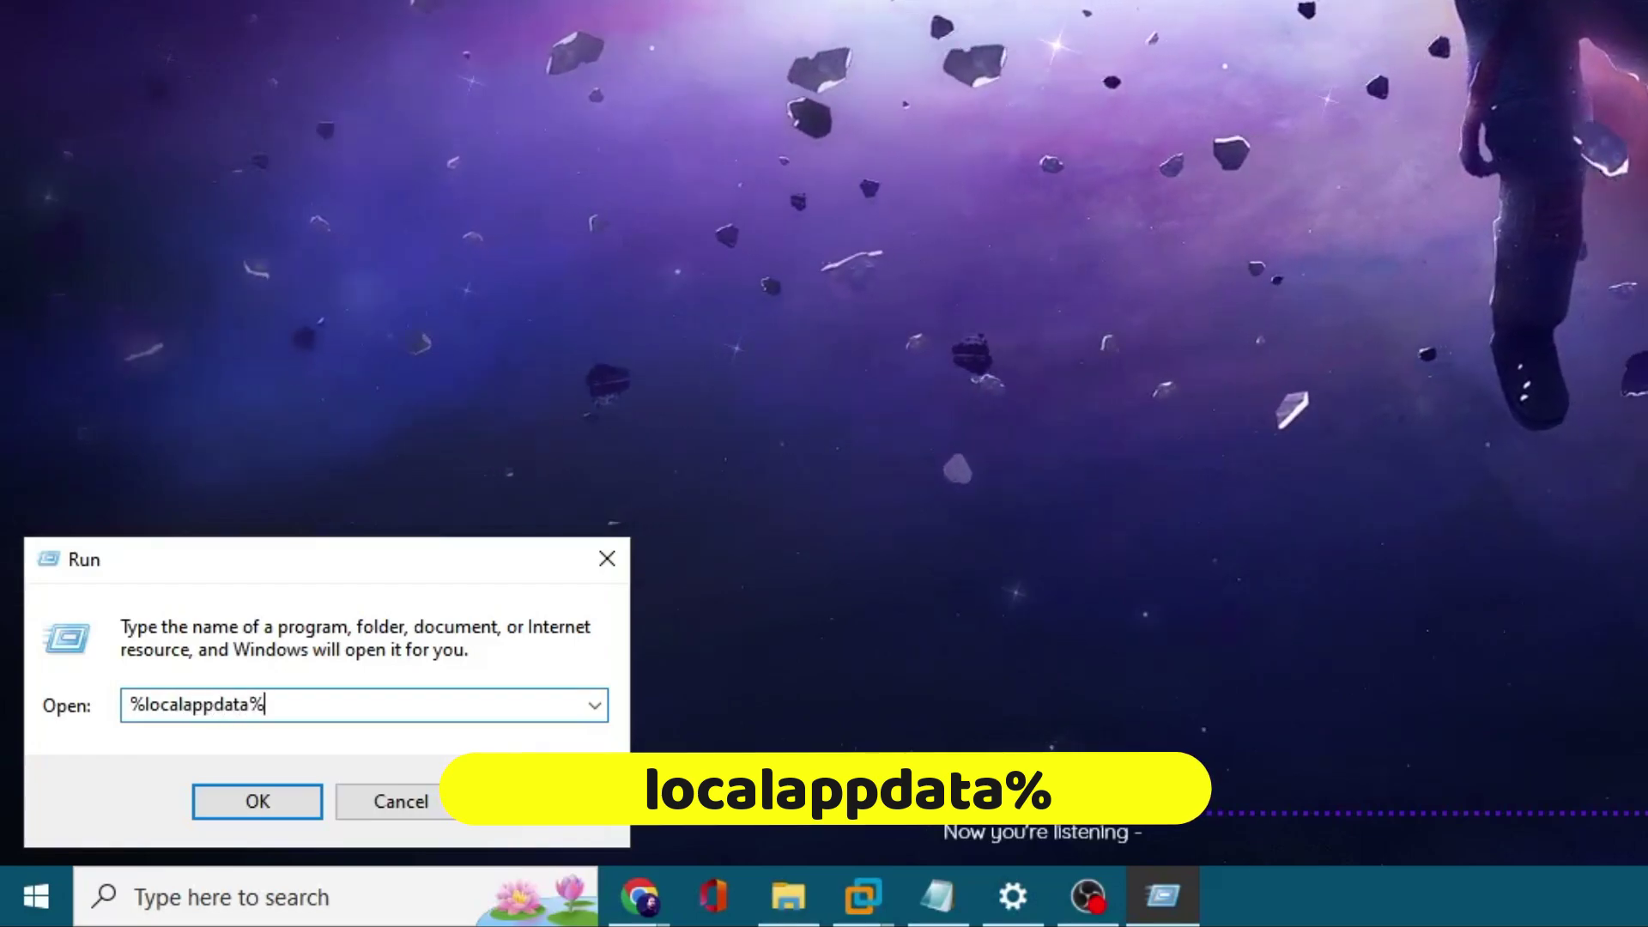
{"action": "left_click", "coordinate": [260, 811]}
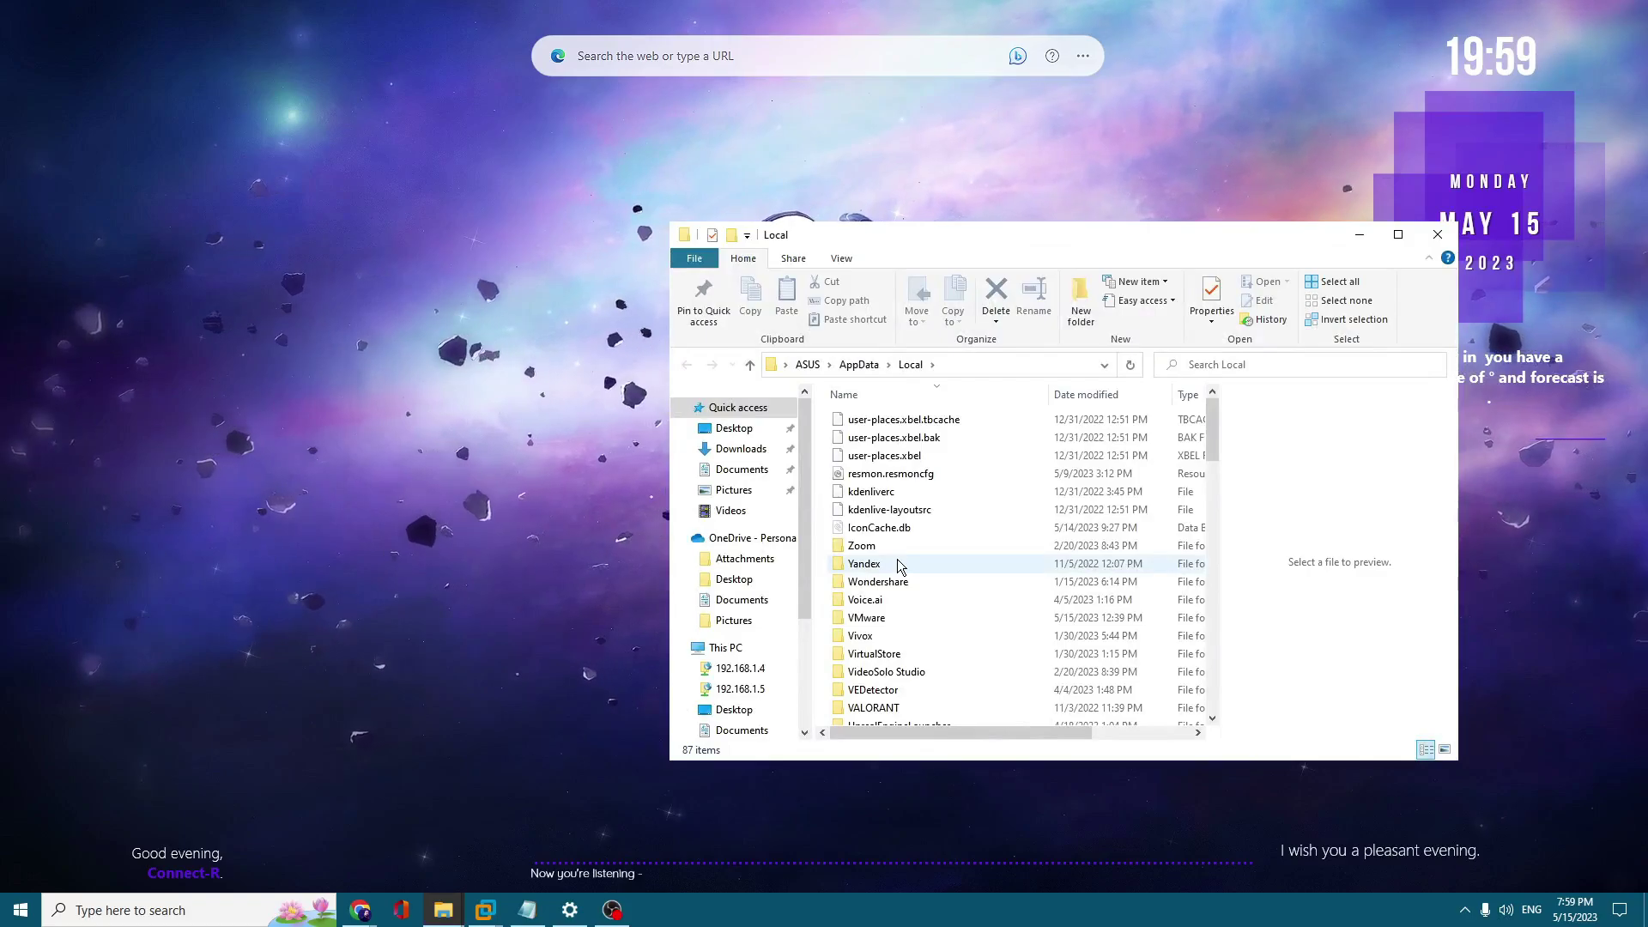
Navigate VALORANT > Saved > Config > first profile folder > Windows to reach GameUserSettings.ini
{"action": "left_click", "coordinate": [898, 564]}
{"action": "scroll", "coordinate": [897, 566], "scroll_direction": "down", "scroll_amount": 3}
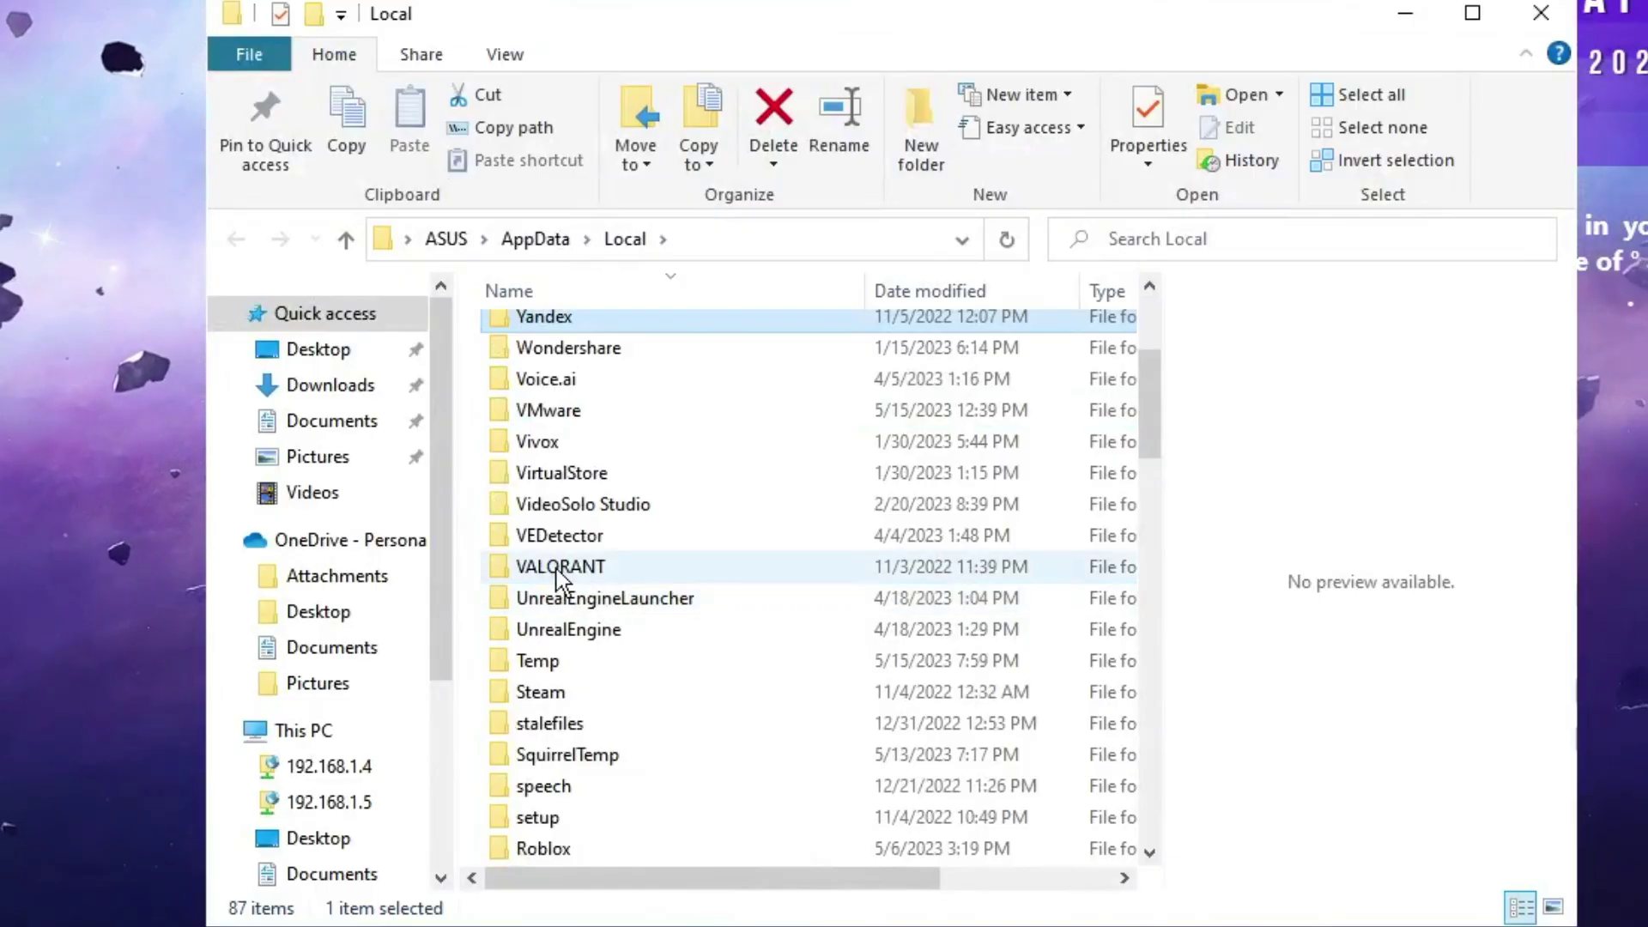
{"action": "left_click", "coordinate": [879, 562]}
{"action": "double_click", "coordinate": [567, 573]}
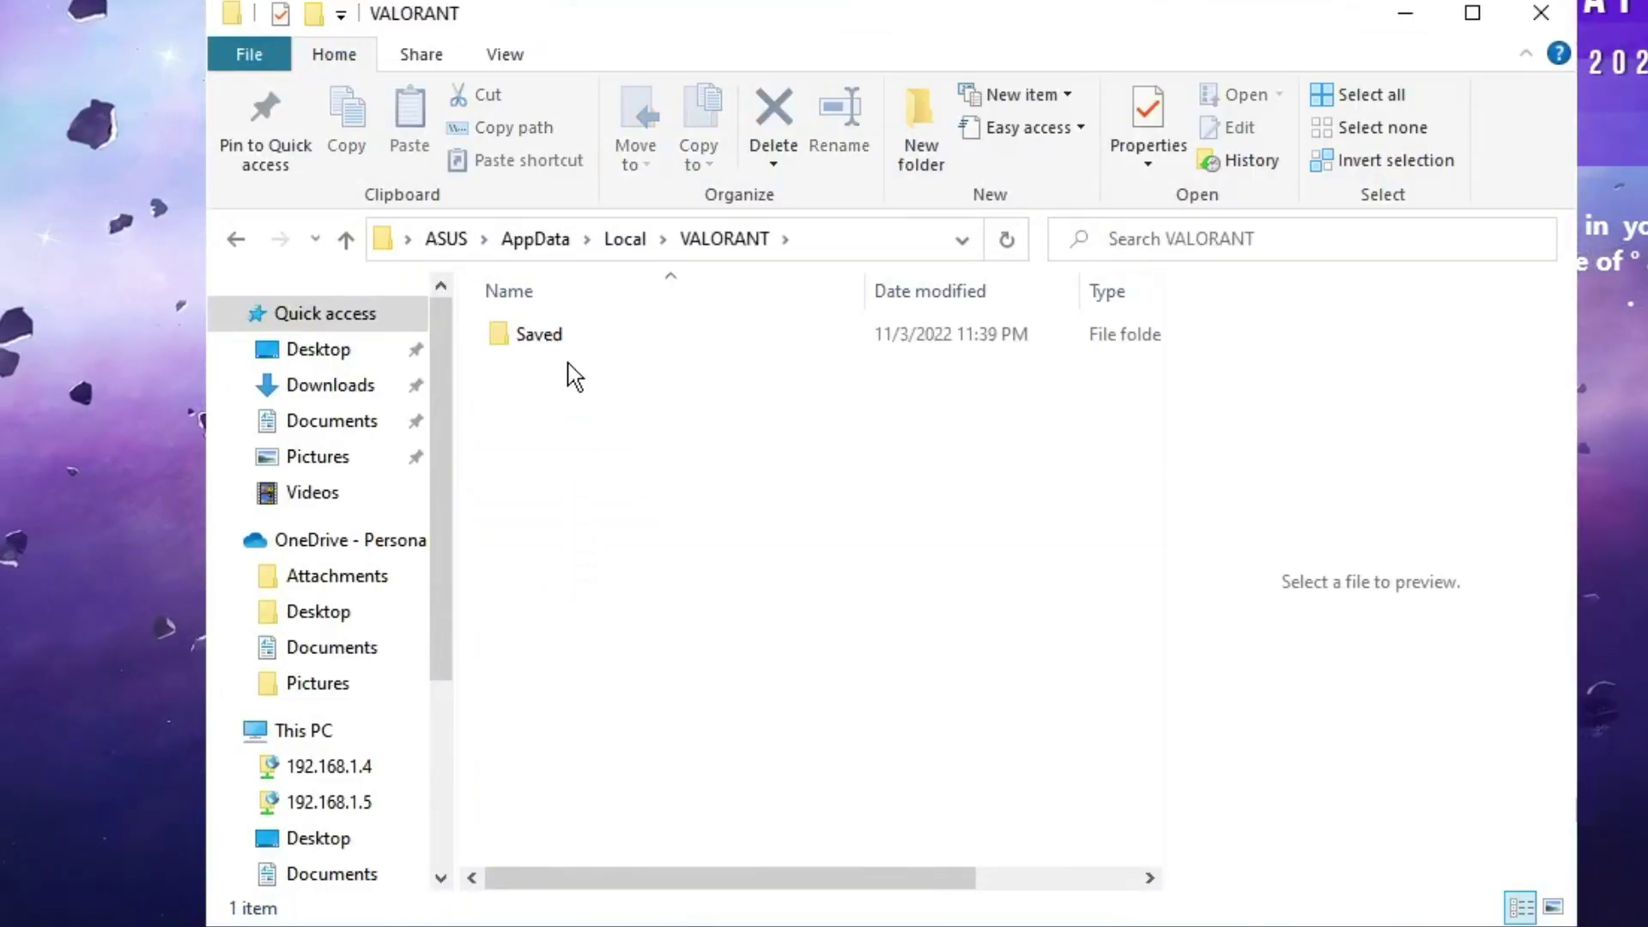
{"action": "left_click", "coordinate": [554, 336]}
{"action": "double_click", "coordinate": [555, 337]}
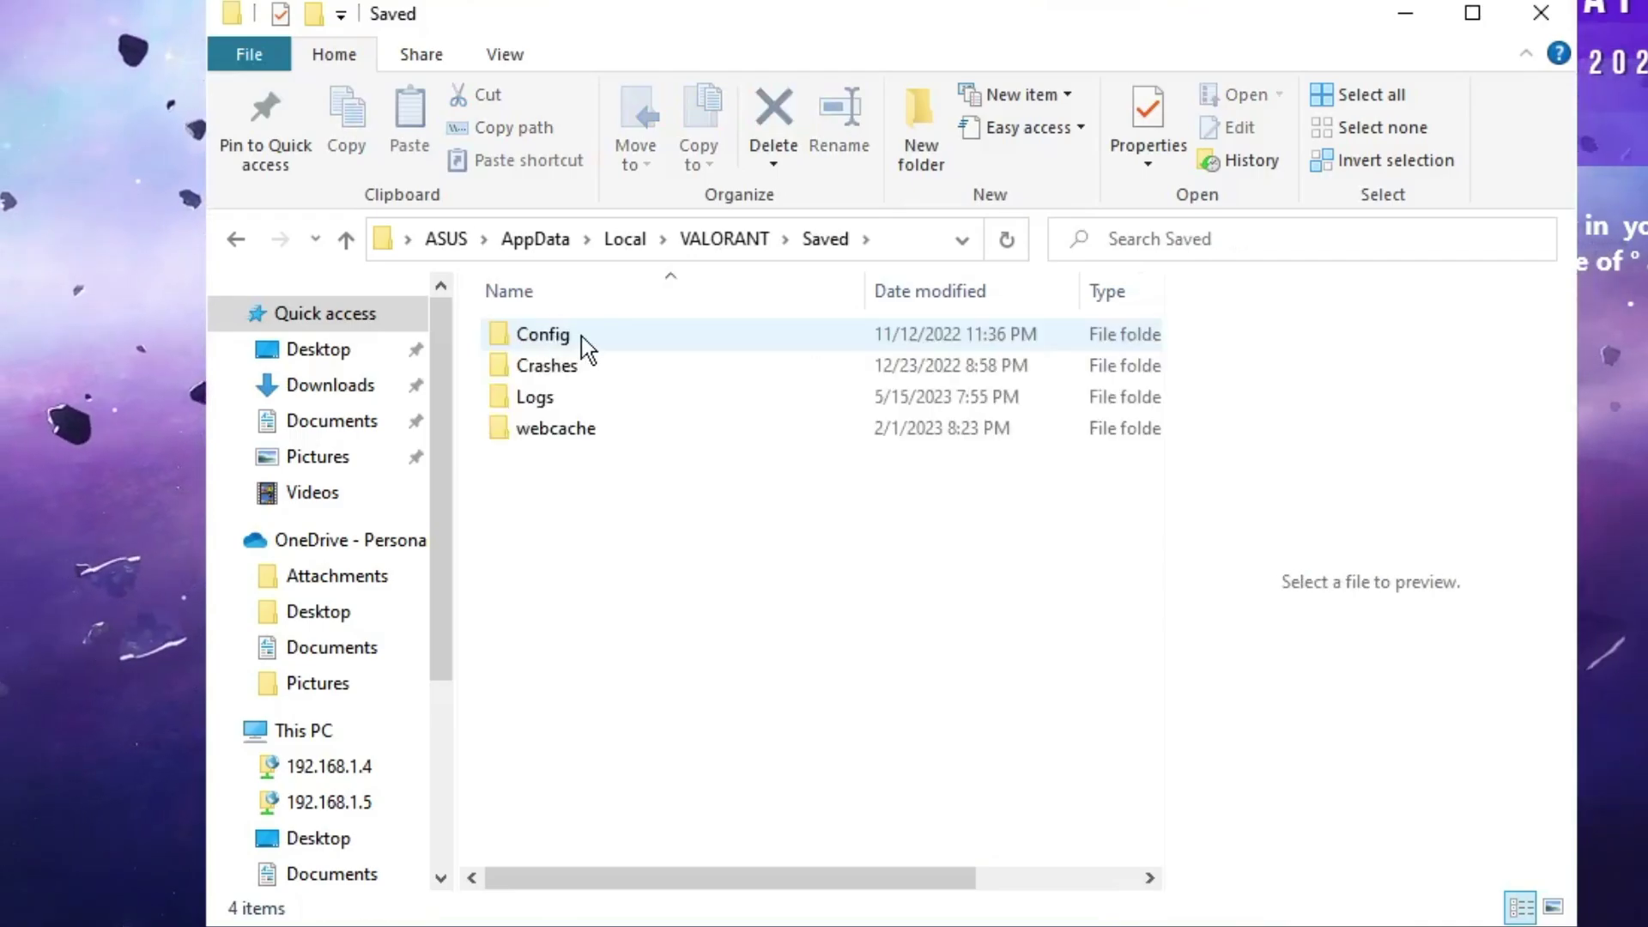
{"action": "double_click", "coordinate": [573, 336]}
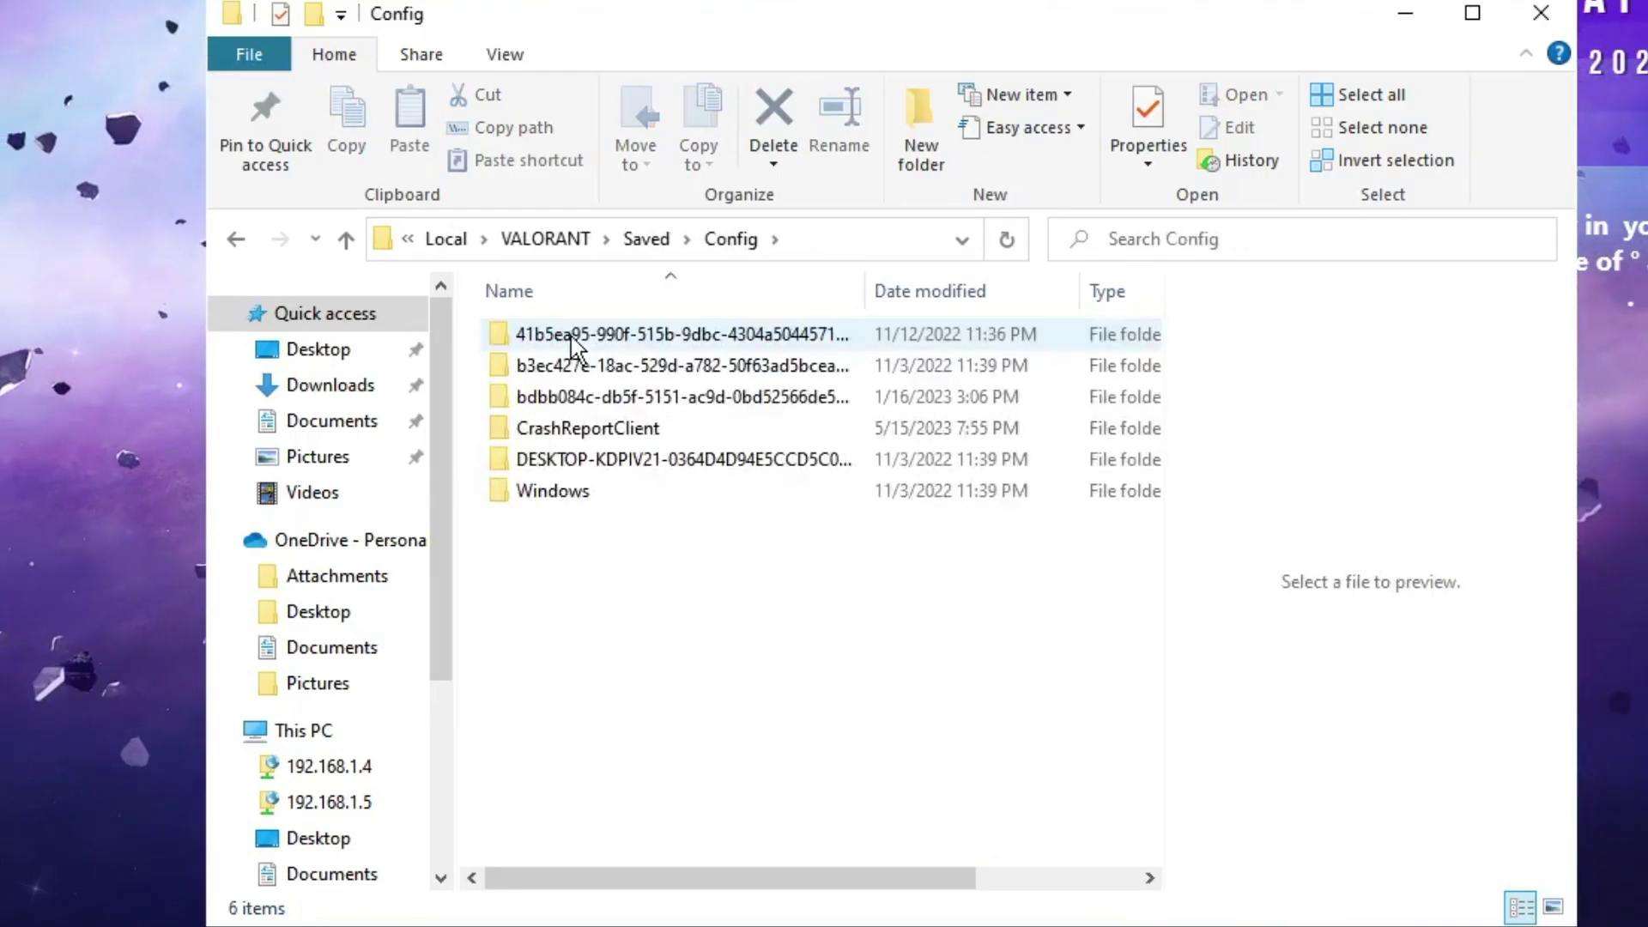
{"action": "double_click", "coordinate": [595, 336]}
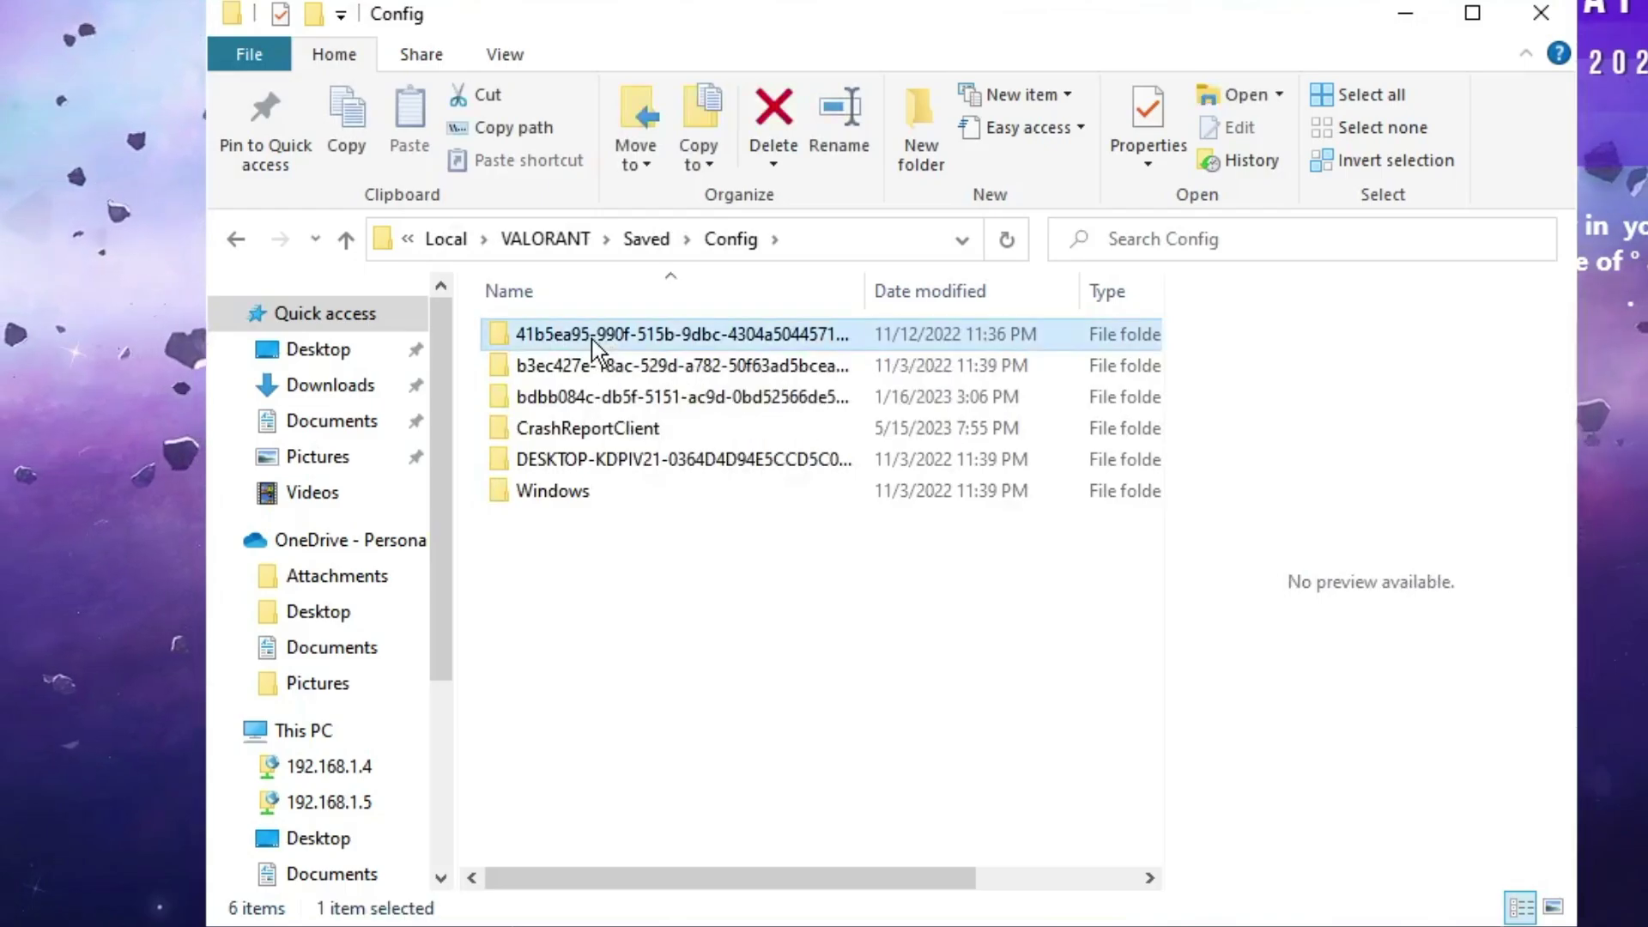
{"action": "double_click", "coordinate": [570, 336]}
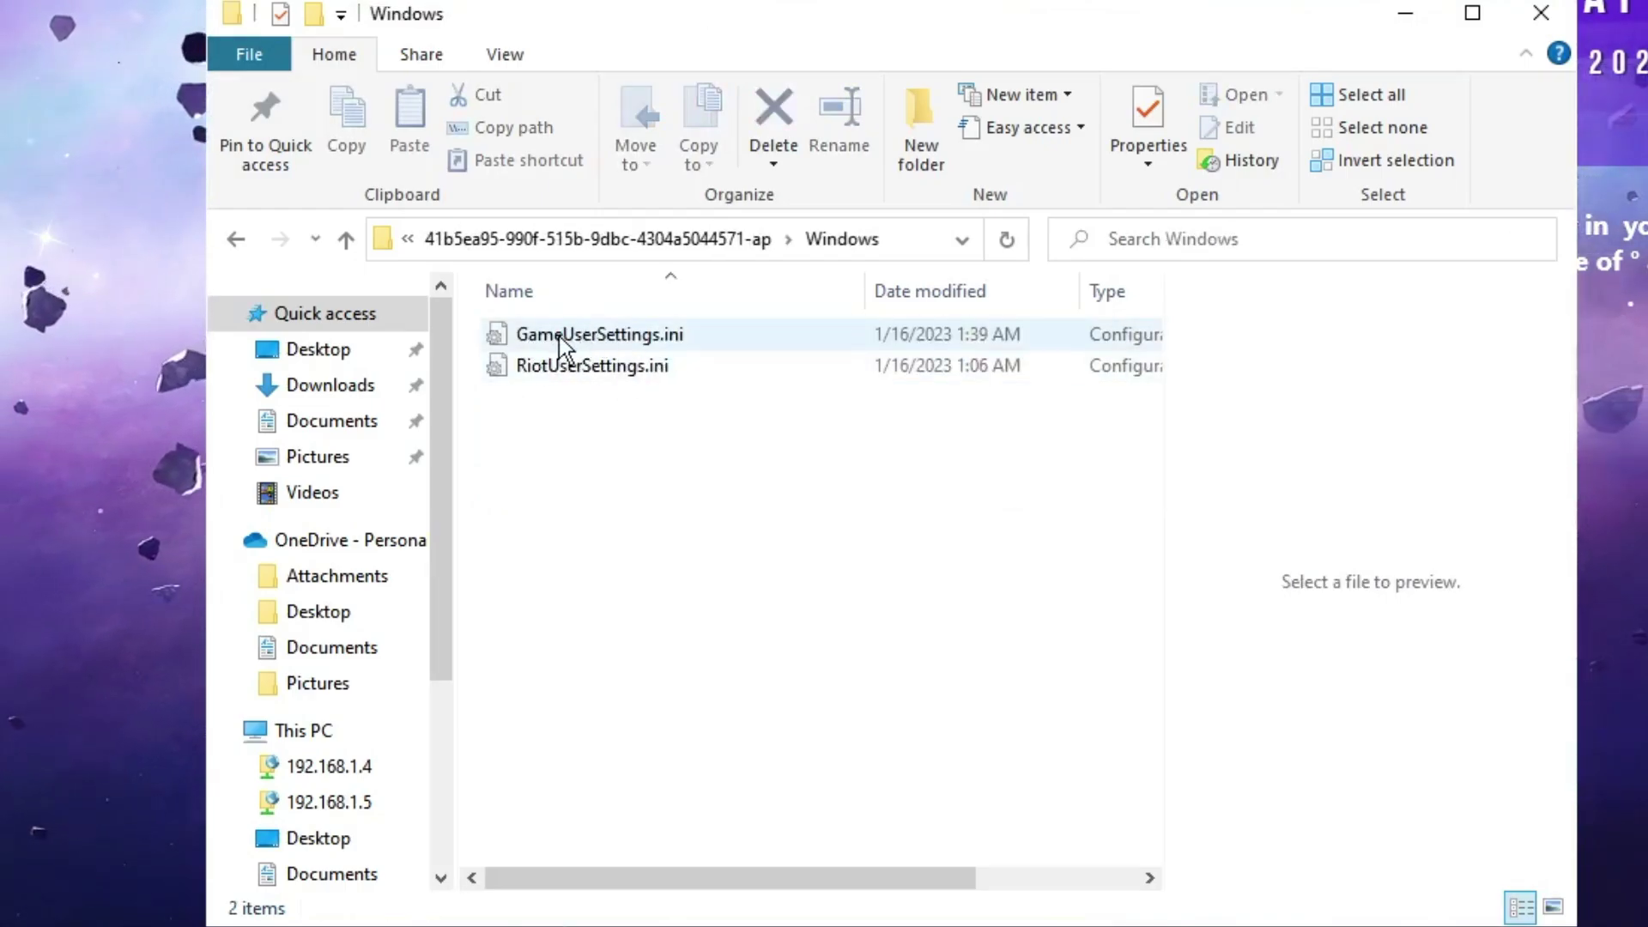
Open GameUserSettings.ini in Notepad and change sg.ResolutionQuality to 50
{"action": "double_click", "coordinate": [648, 341]}
{"action": "scroll", "coordinate": [619, 344], "scroll_direction": "down", "scroll_amount": 3}
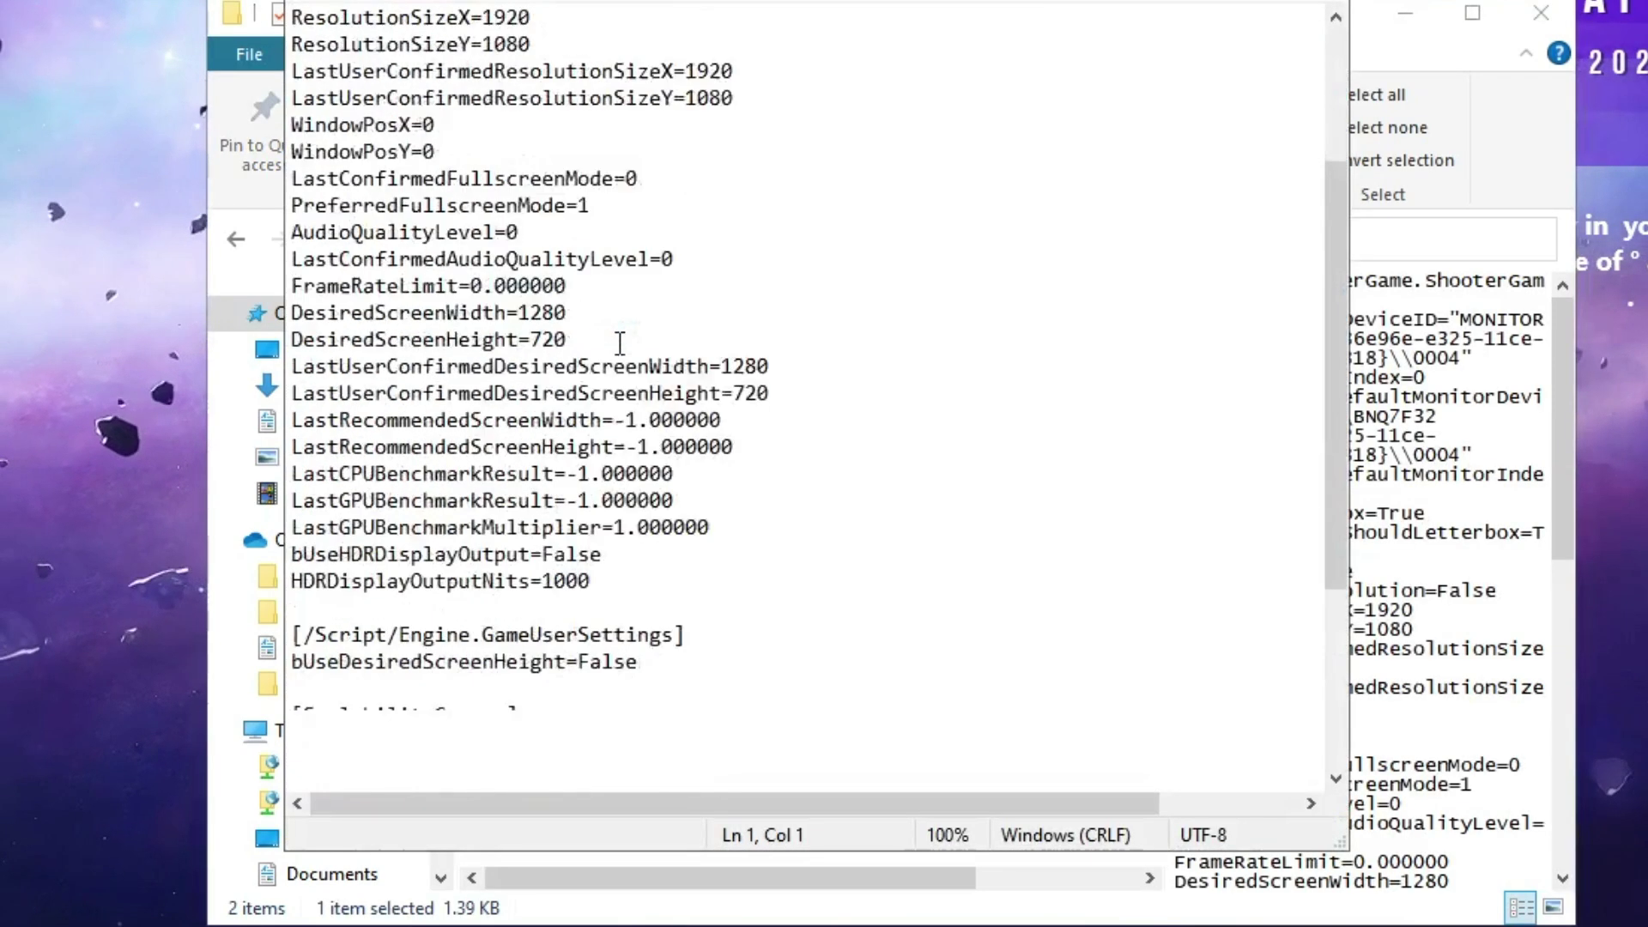
{"action": "scroll", "coordinate": [620, 343], "scroll_direction": "down", "scroll_amount": 2}
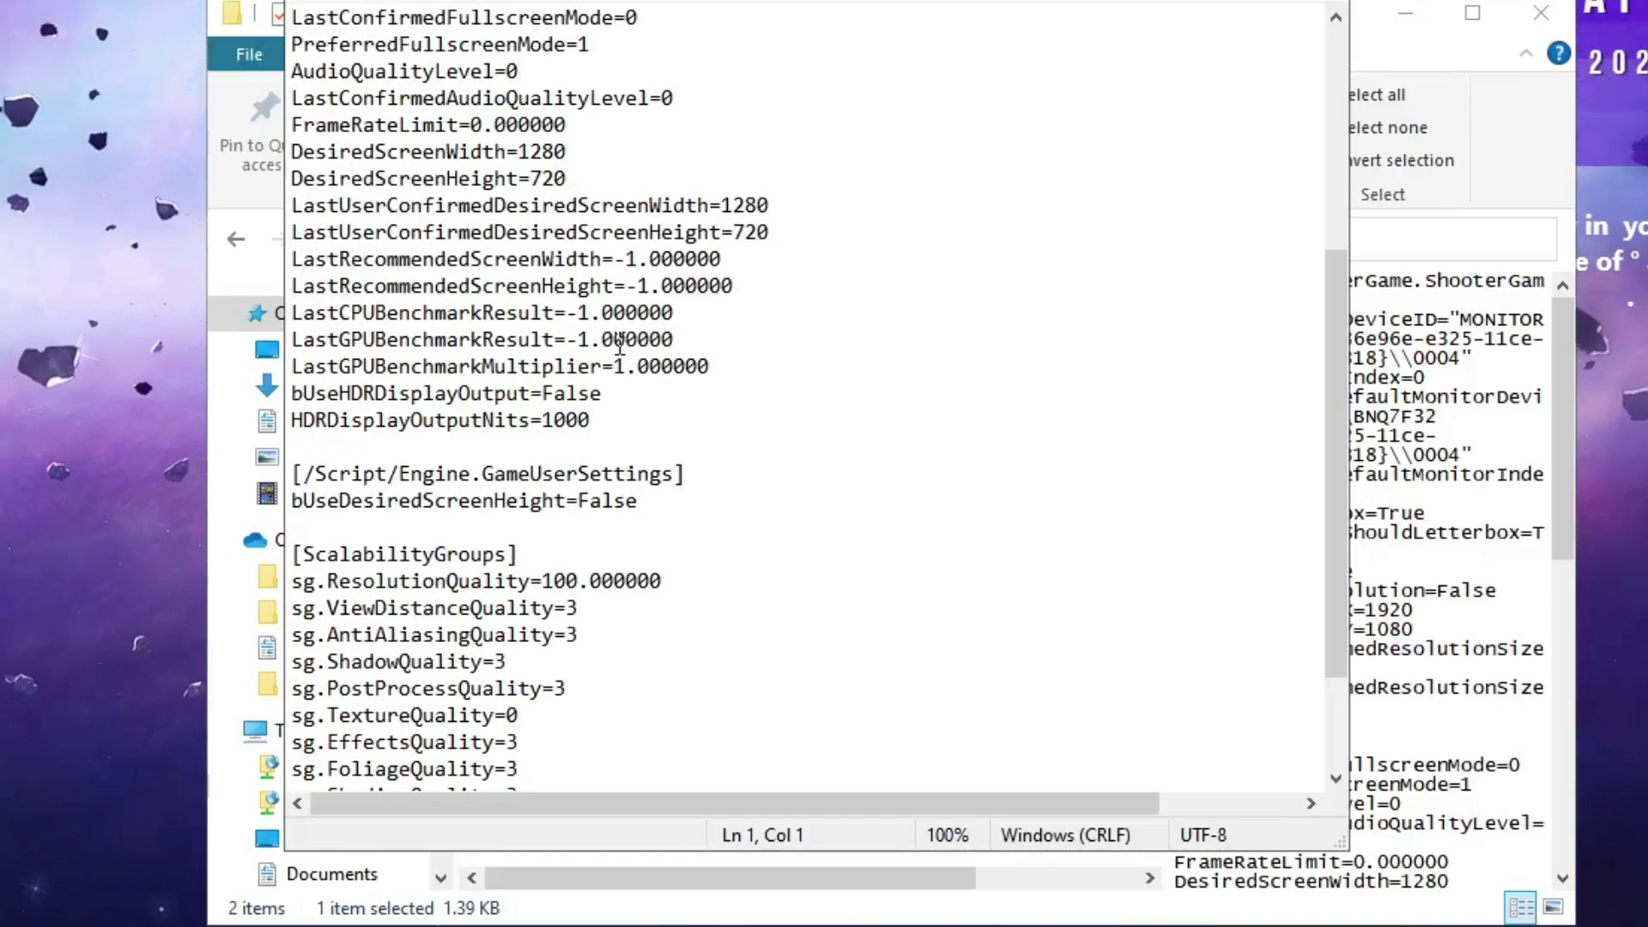
{"action": "scroll", "coordinate": [619, 345], "scroll_direction": "down", "scroll_amount": 2}
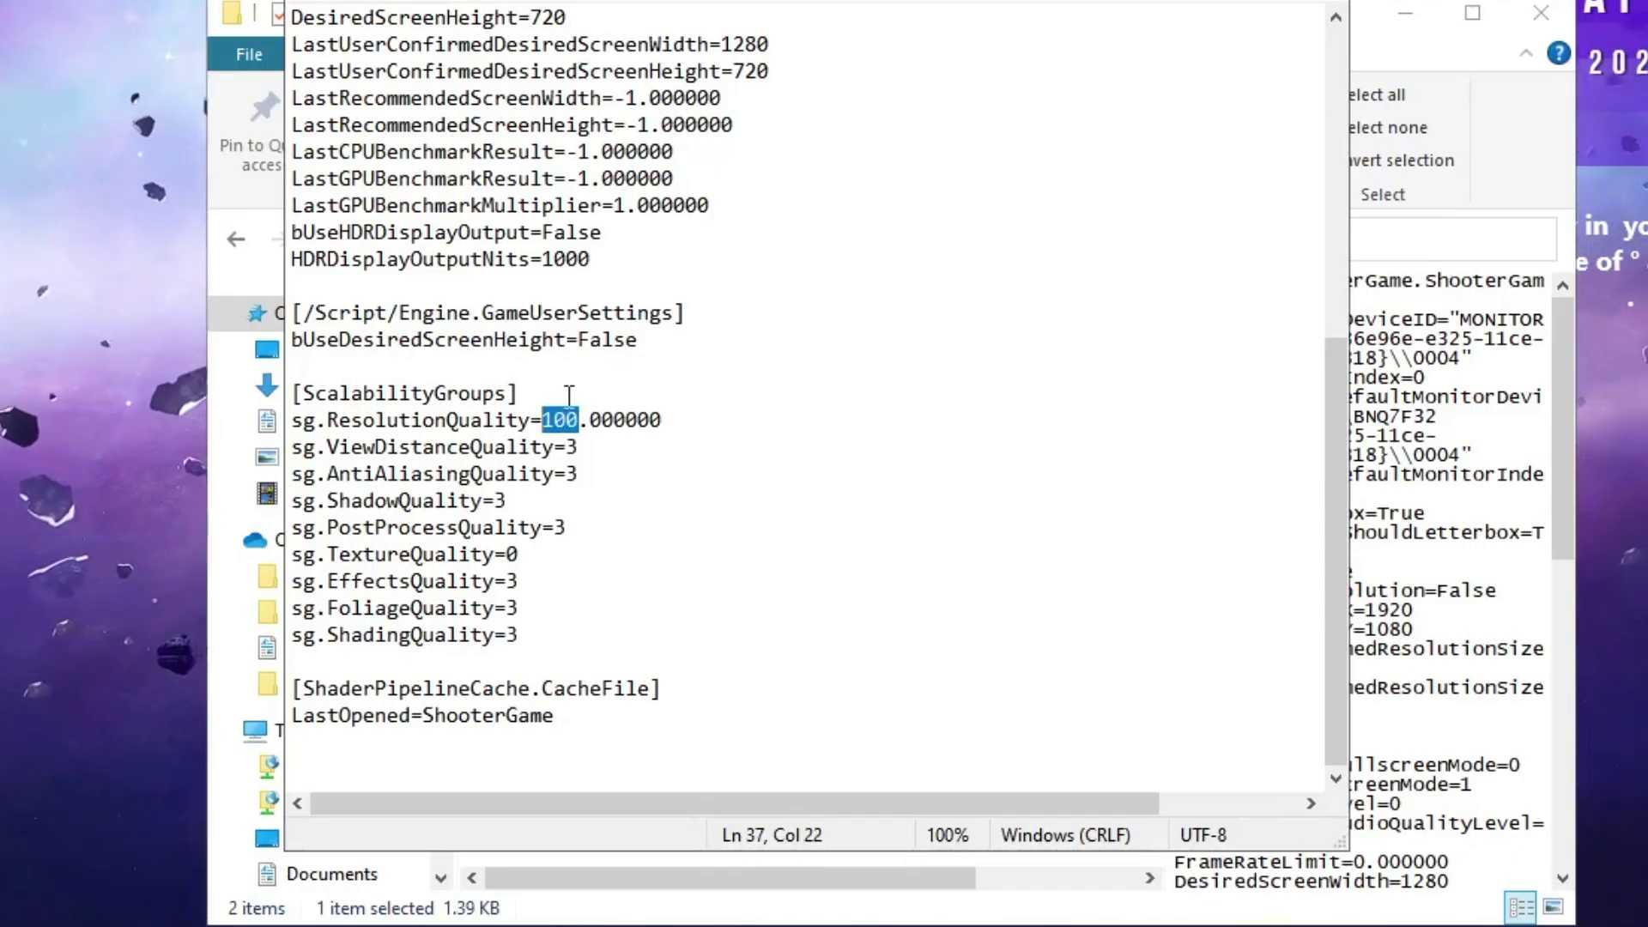
{"action": "type", "text": "50"}
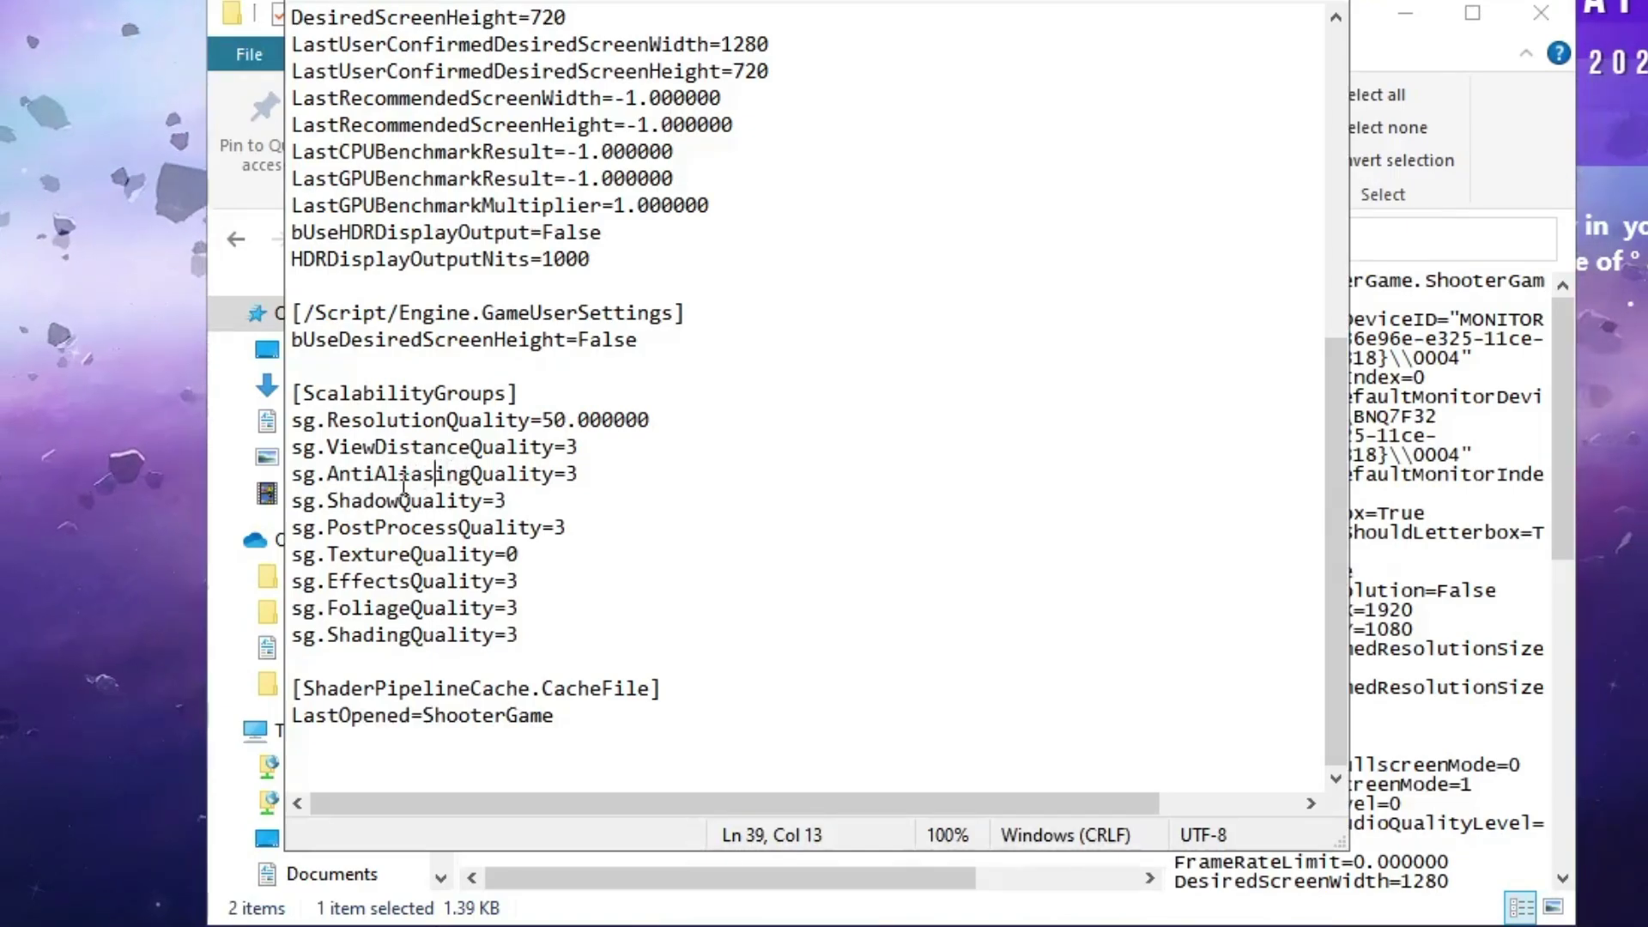
Set ViewDistanceQuality and the remaining ScalabilityGroups quality values from 3 to 0
{"action": "left_click", "coordinate": [568, 450]}
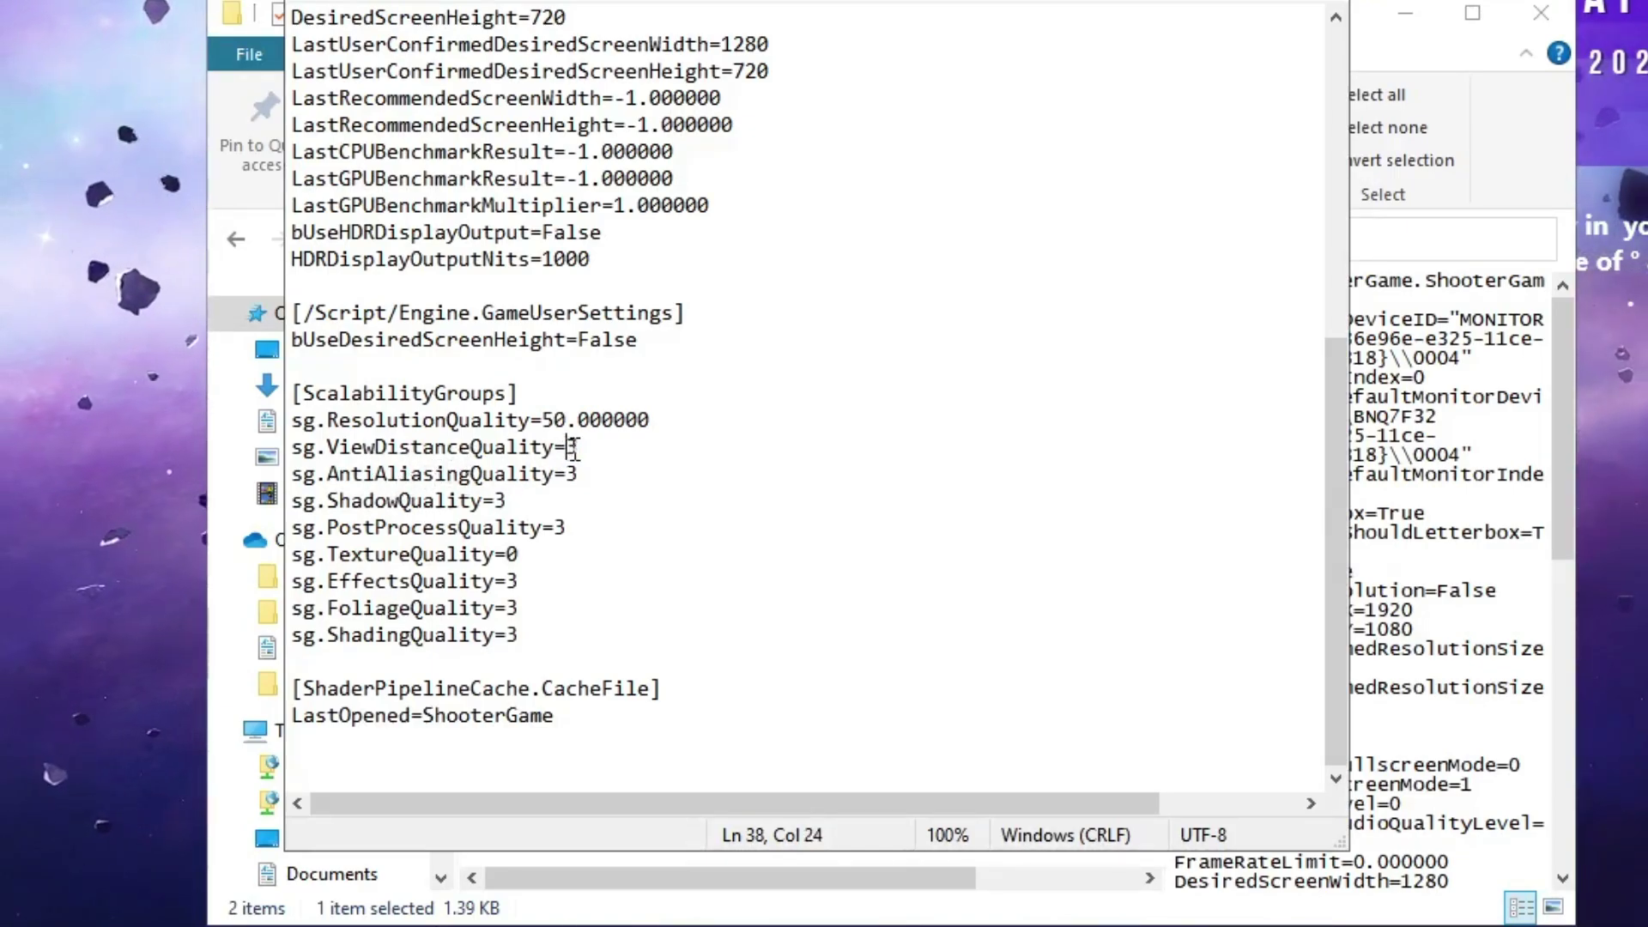
{"action": "mouse_move", "coordinate": [568, 450]}
{"action": "left_mouse_down"}
{"action": "mouse_move", "coordinate": [570, 474]}
{"action": "mouse_move", "coordinate": [498, 500]}
{"action": "left_mouse_up"}
{"action": "type", "text": "000"}
{"action": "left_click_drag", "start_coordinate": [568, 527], "coordinate": [557, 527]}
{"action": "type", "text": "0"}
{"action": "left_click_drag", "start_coordinate": [520, 581], "coordinate": [510, 582]}
{"action": "type", "text": "0"}
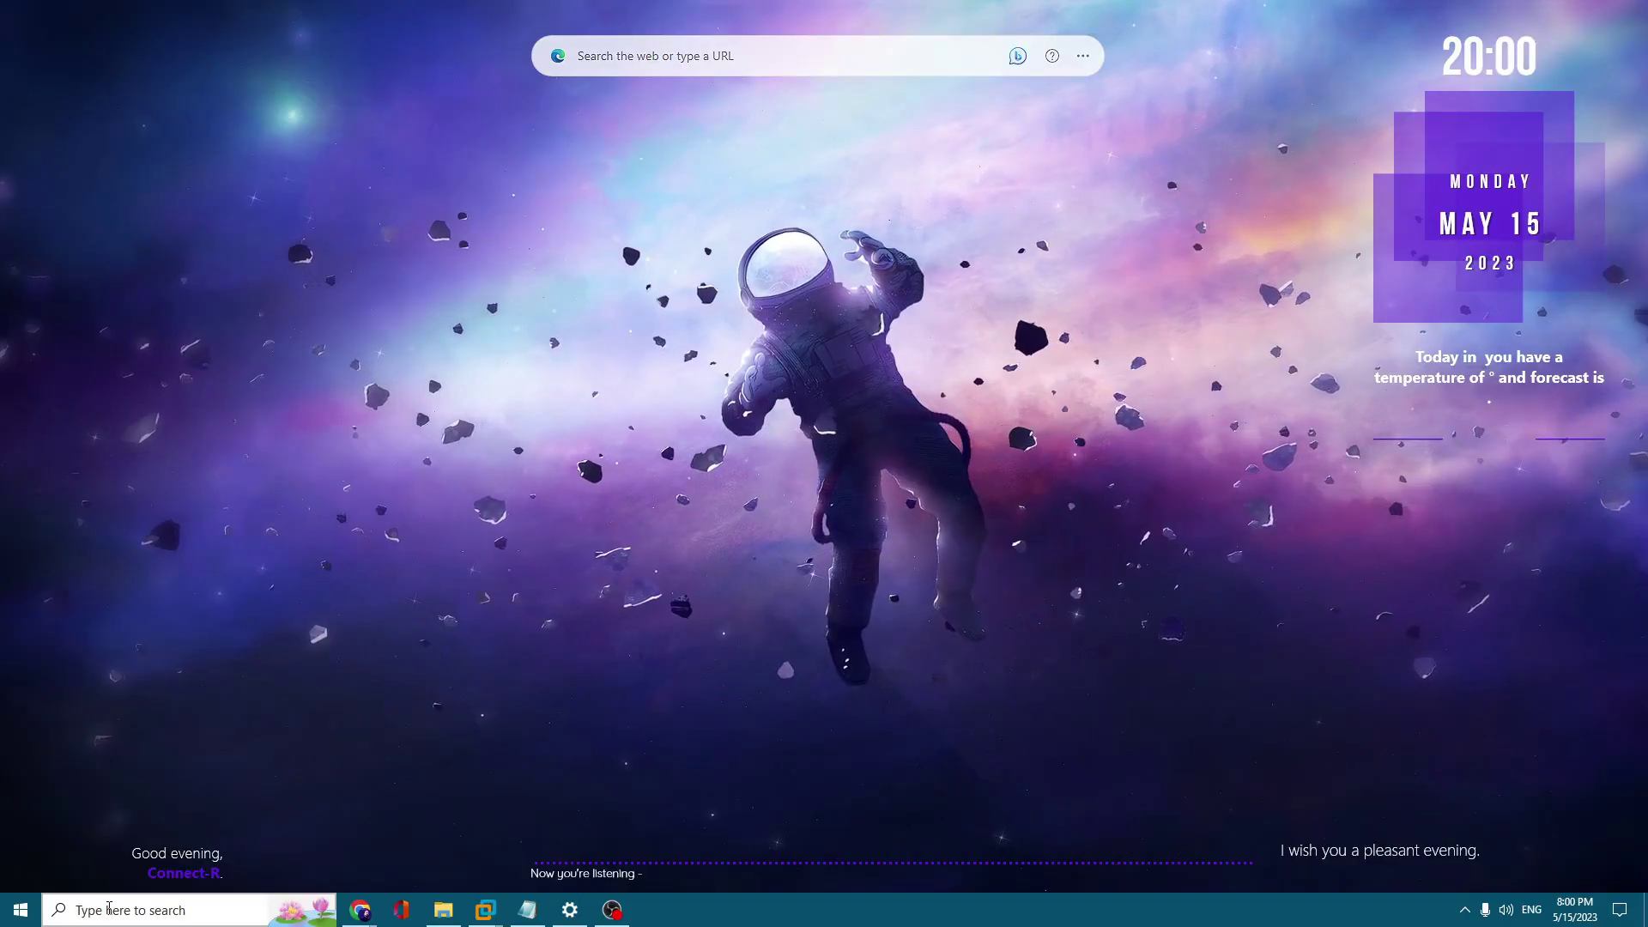
Open Network Connections with ncpa.cpl and bring up the Wi-Fi adapter's properties
{"action": "left_click", "coordinate": [109, 908]}
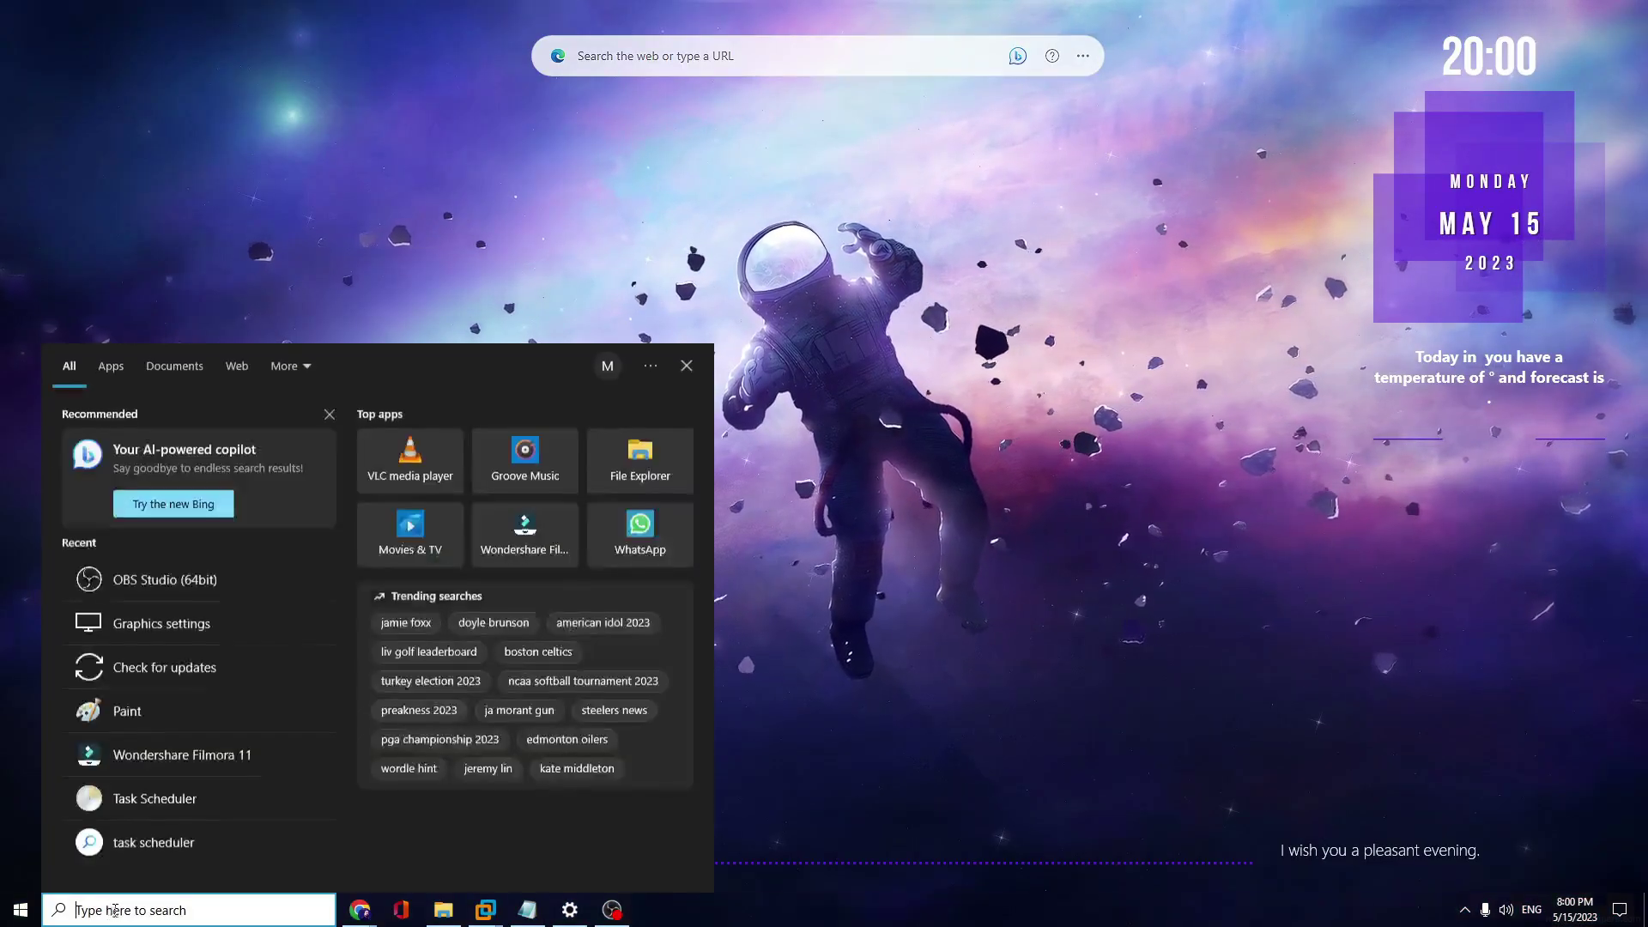
{"action": "type", "text": "ncpa.cpl"}
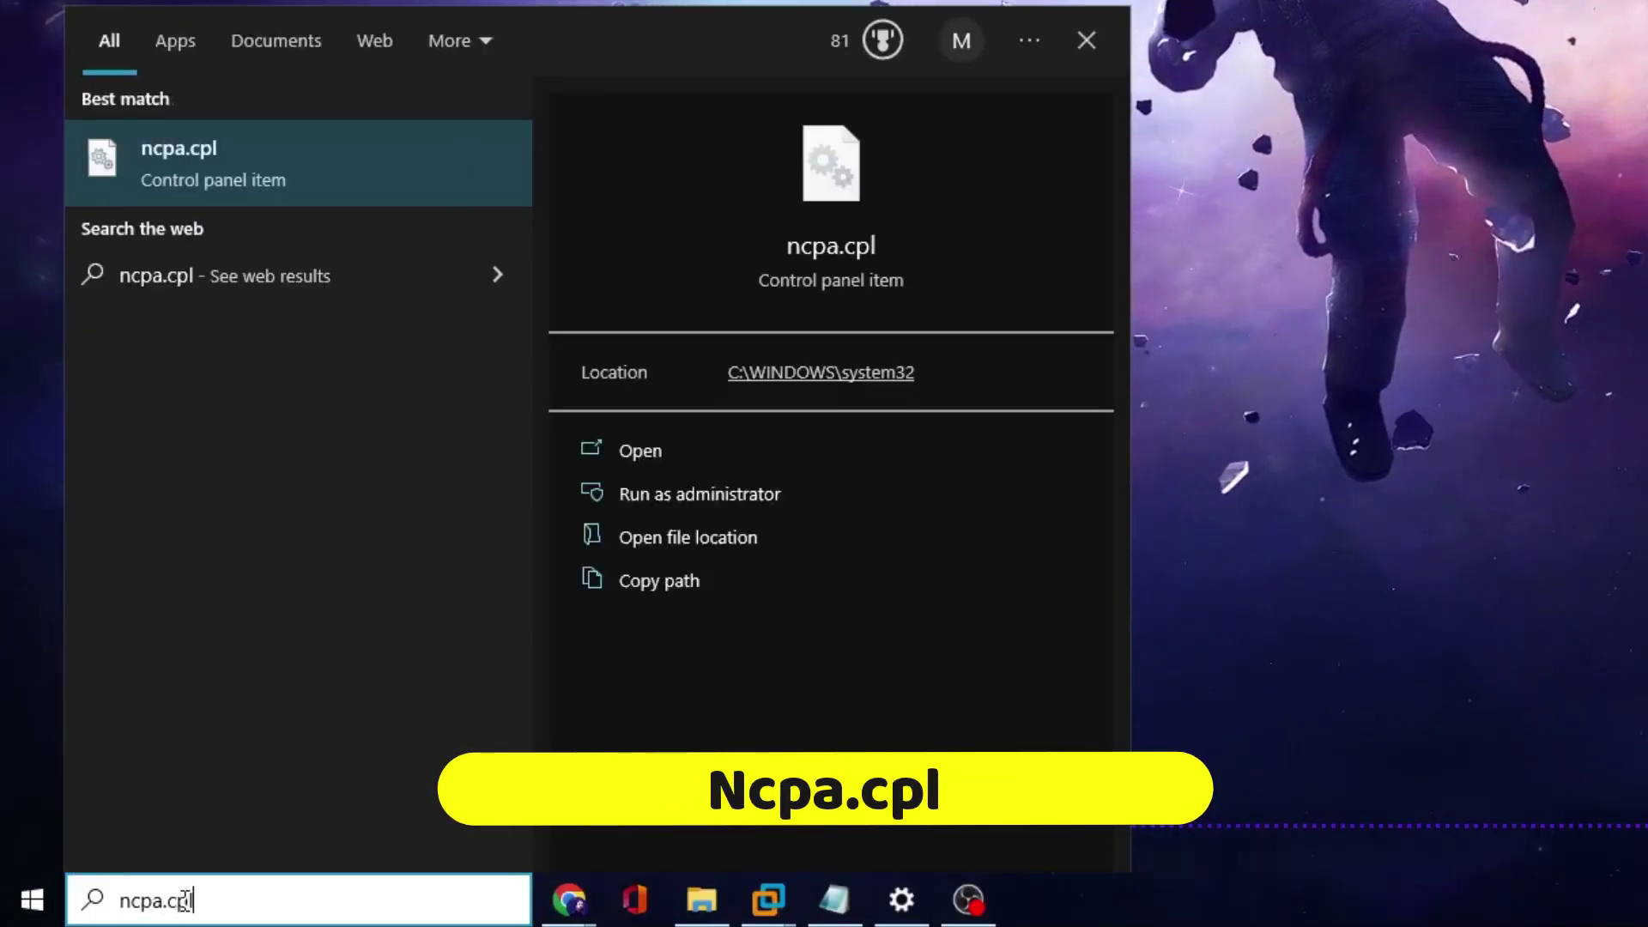
{"action": "key", "text": "Return"}
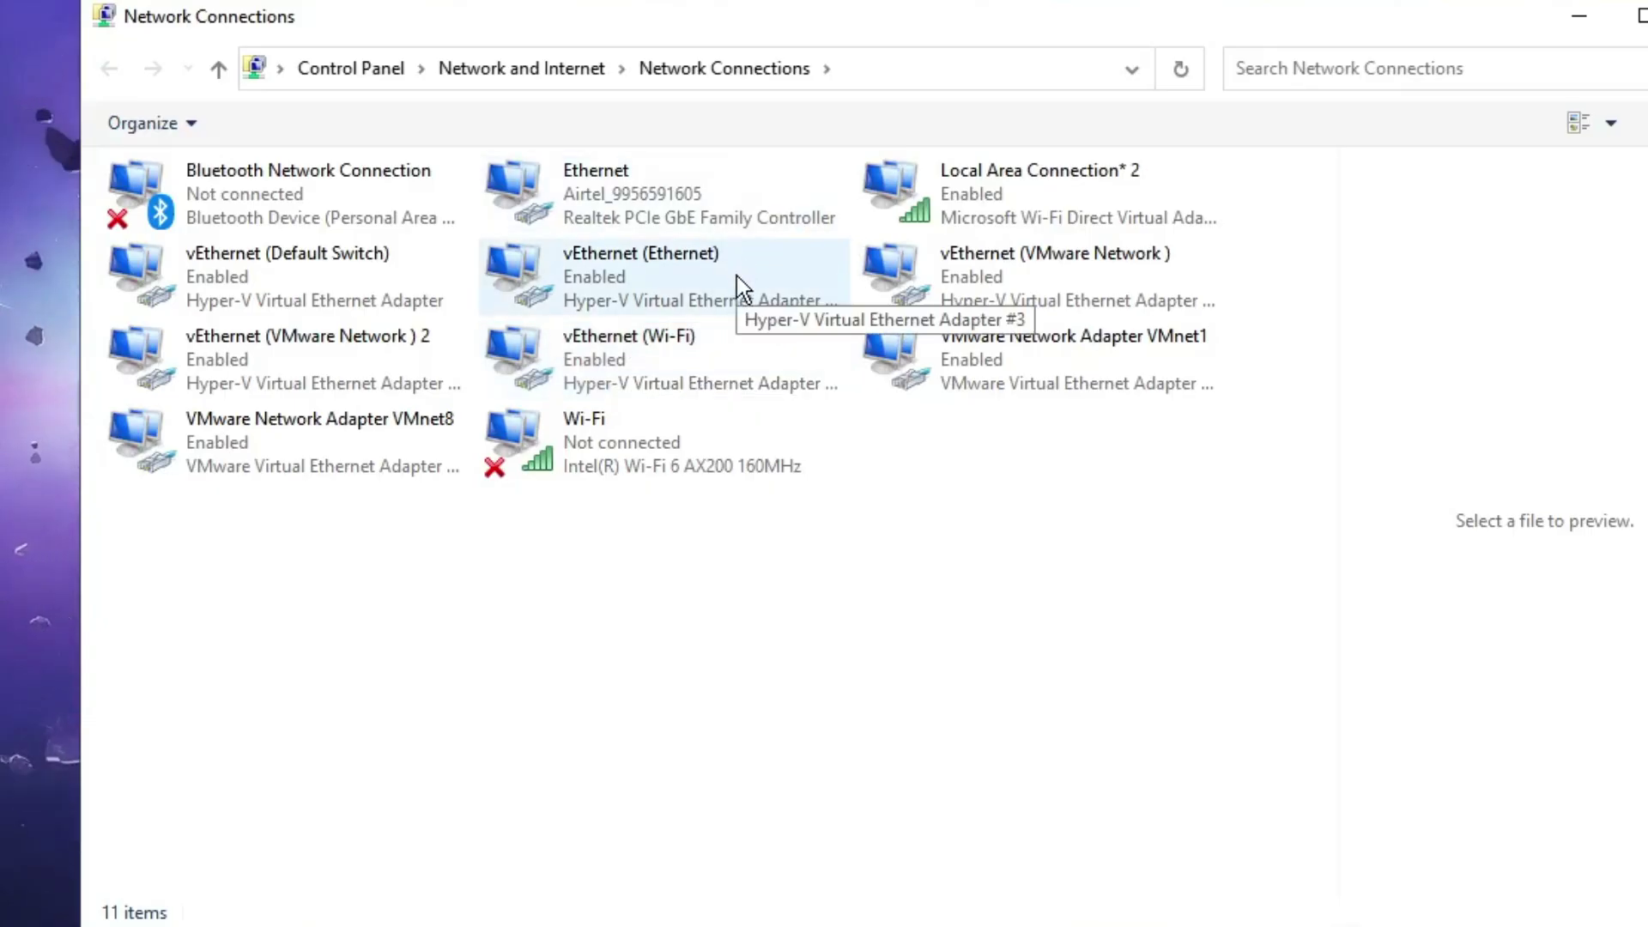
{"action": "right_click", "coordinate": [646, 448]}
{"action": "left_click", "coordinate": [743, 750]}
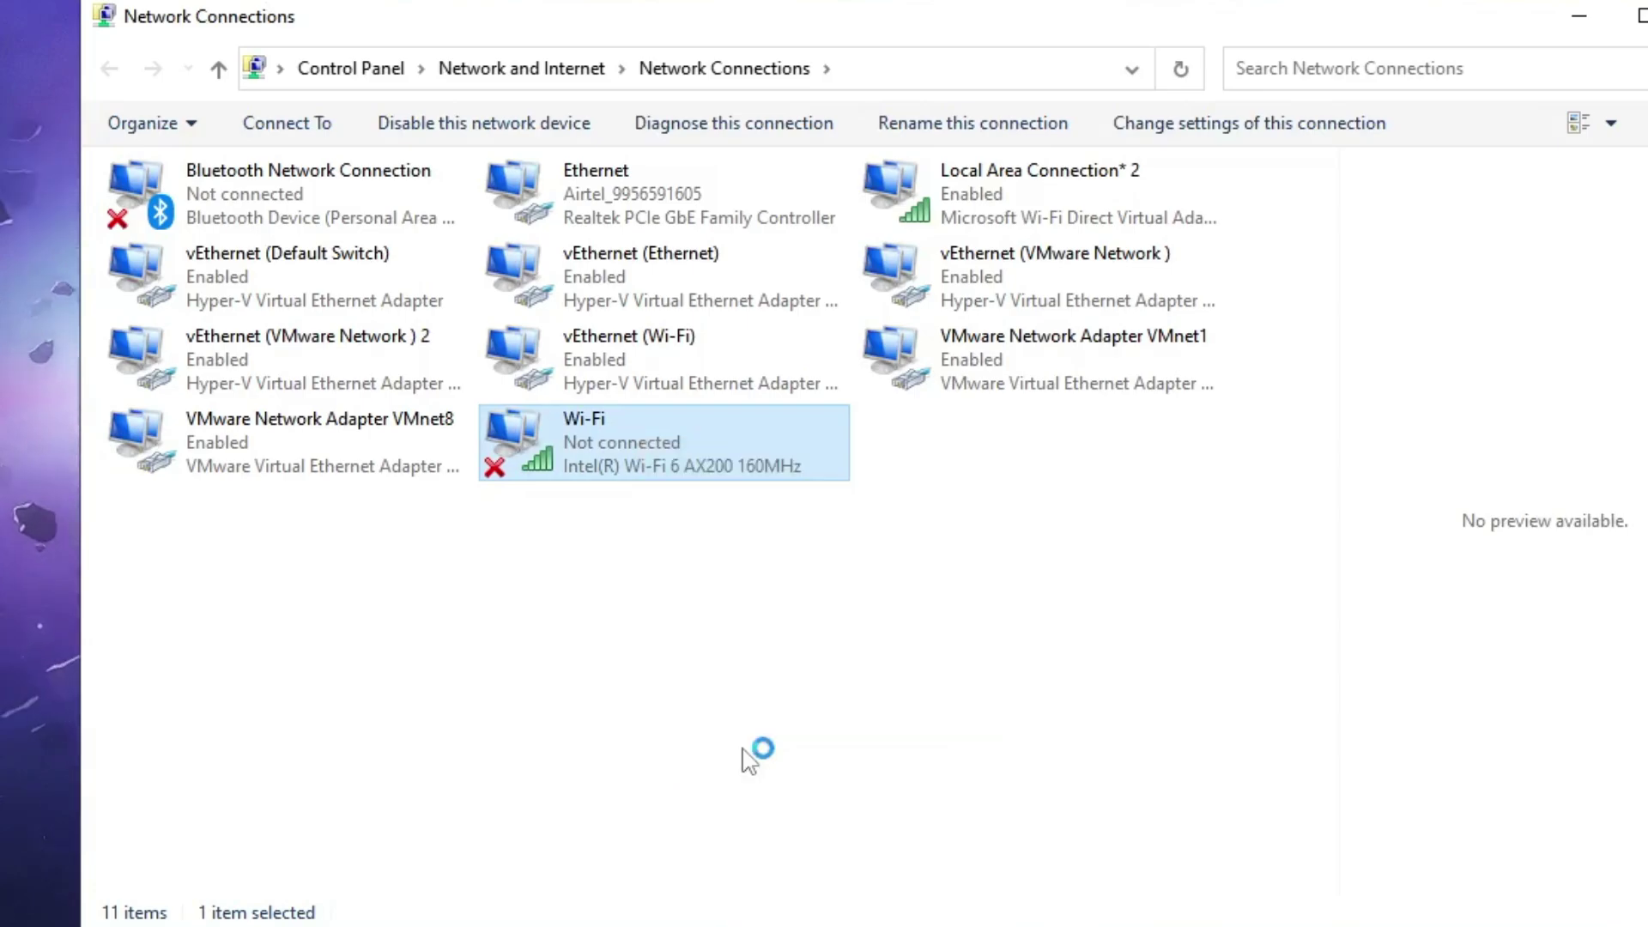
{"action": "left_click_drag", "start_coordinate": [468, 170], "coordinate": [744, 165]}
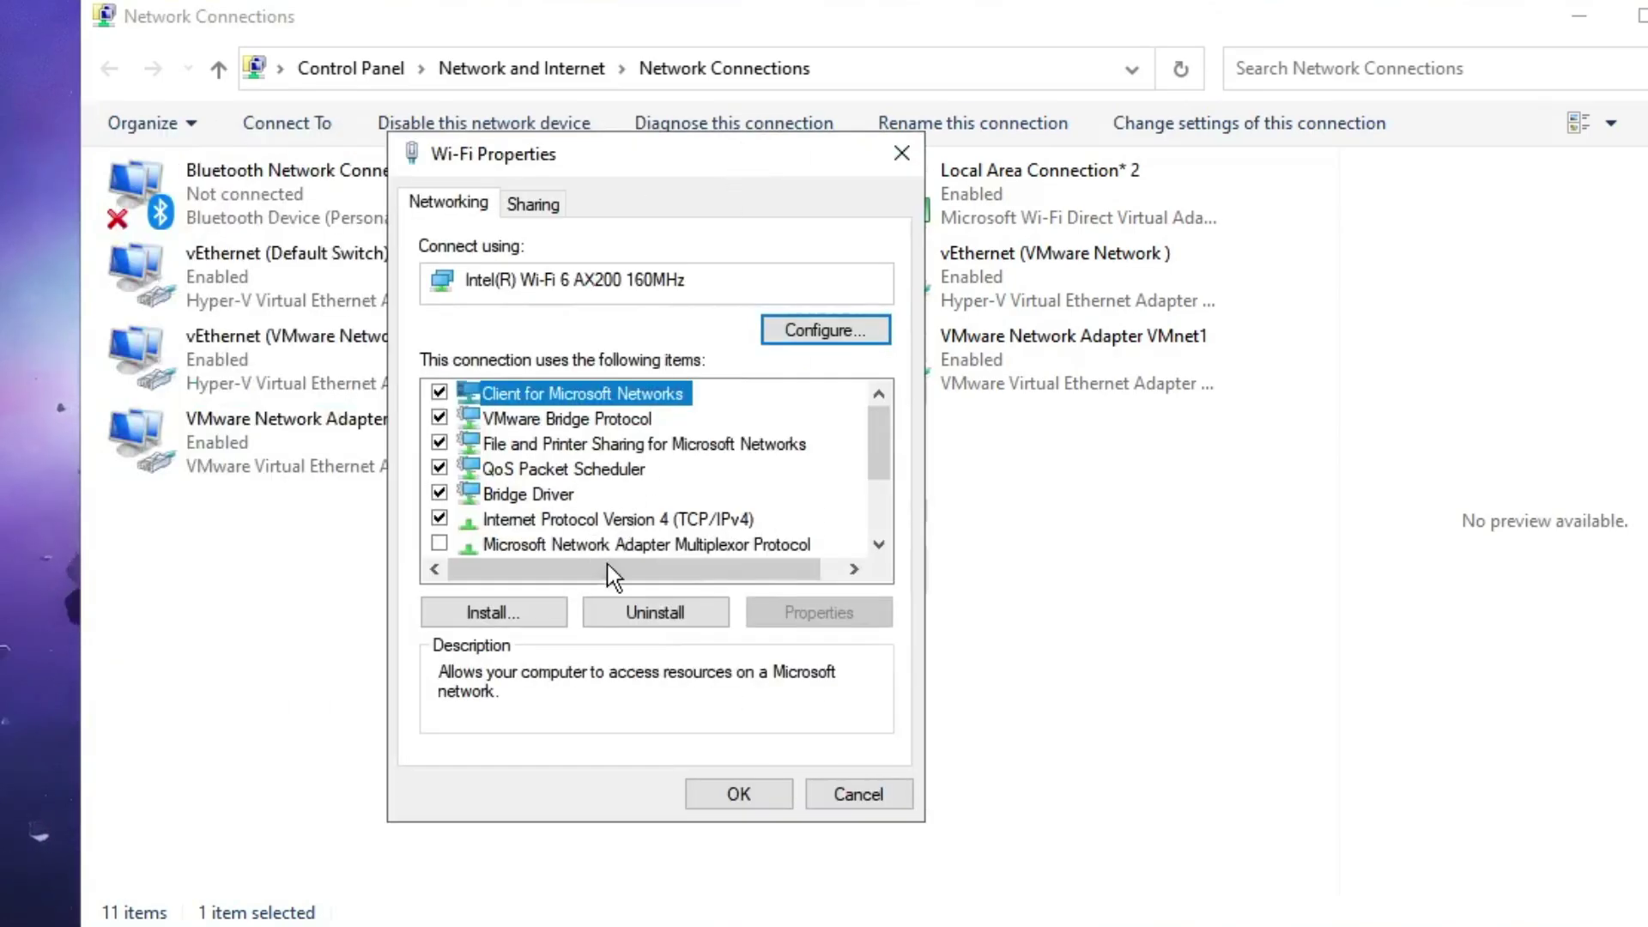
Set the Wi-Fi IPv4 DNS servers to 1.1.1.1 and 1.0.0.1 and save
{"action": "double_click", "coordinate": [637, 519]}
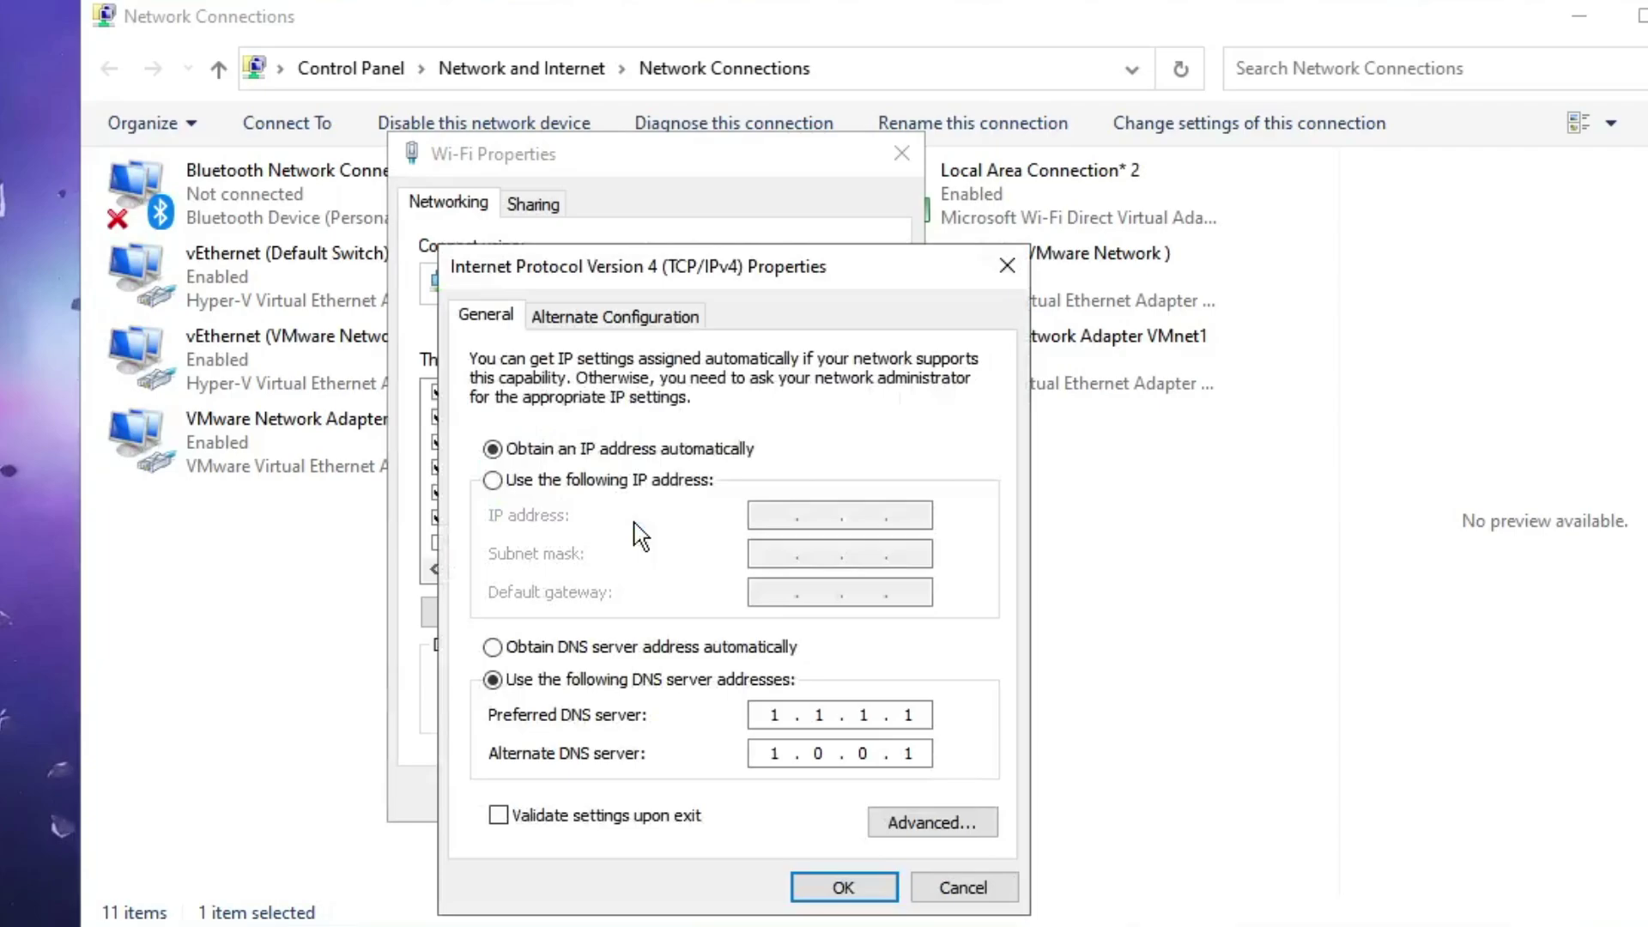
{"action": "left_click", "coordinate": [606, 680]}
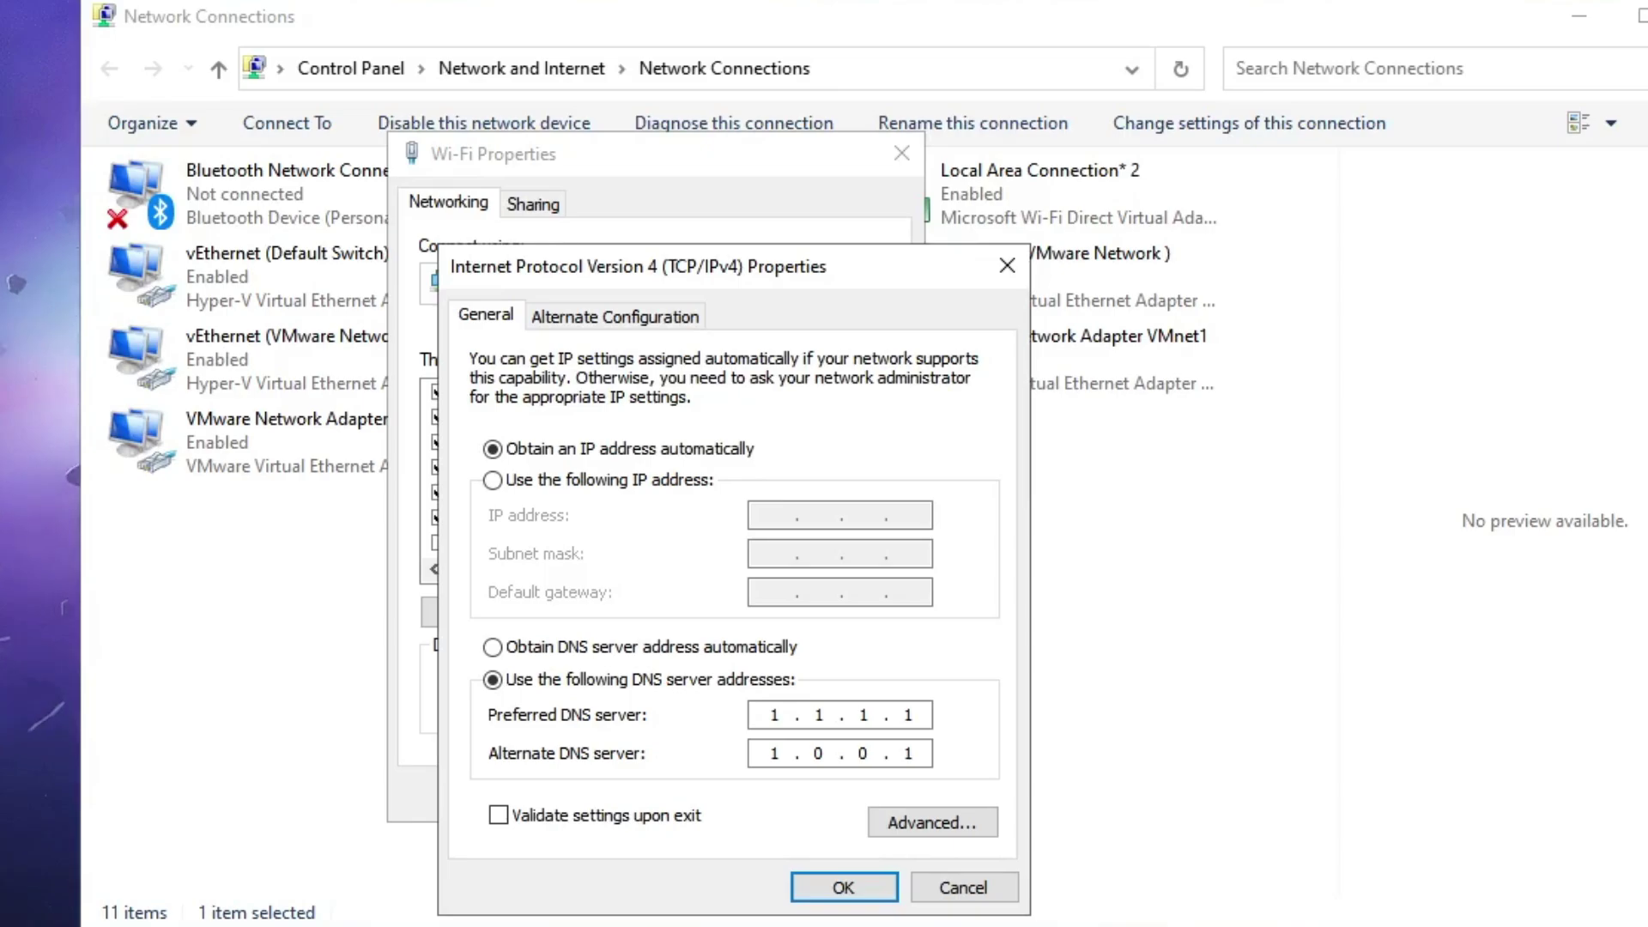
{"action": "left_click", "coordinate": [842, 888]}
{"action": "left_click", "coordinate": [754, 797]}
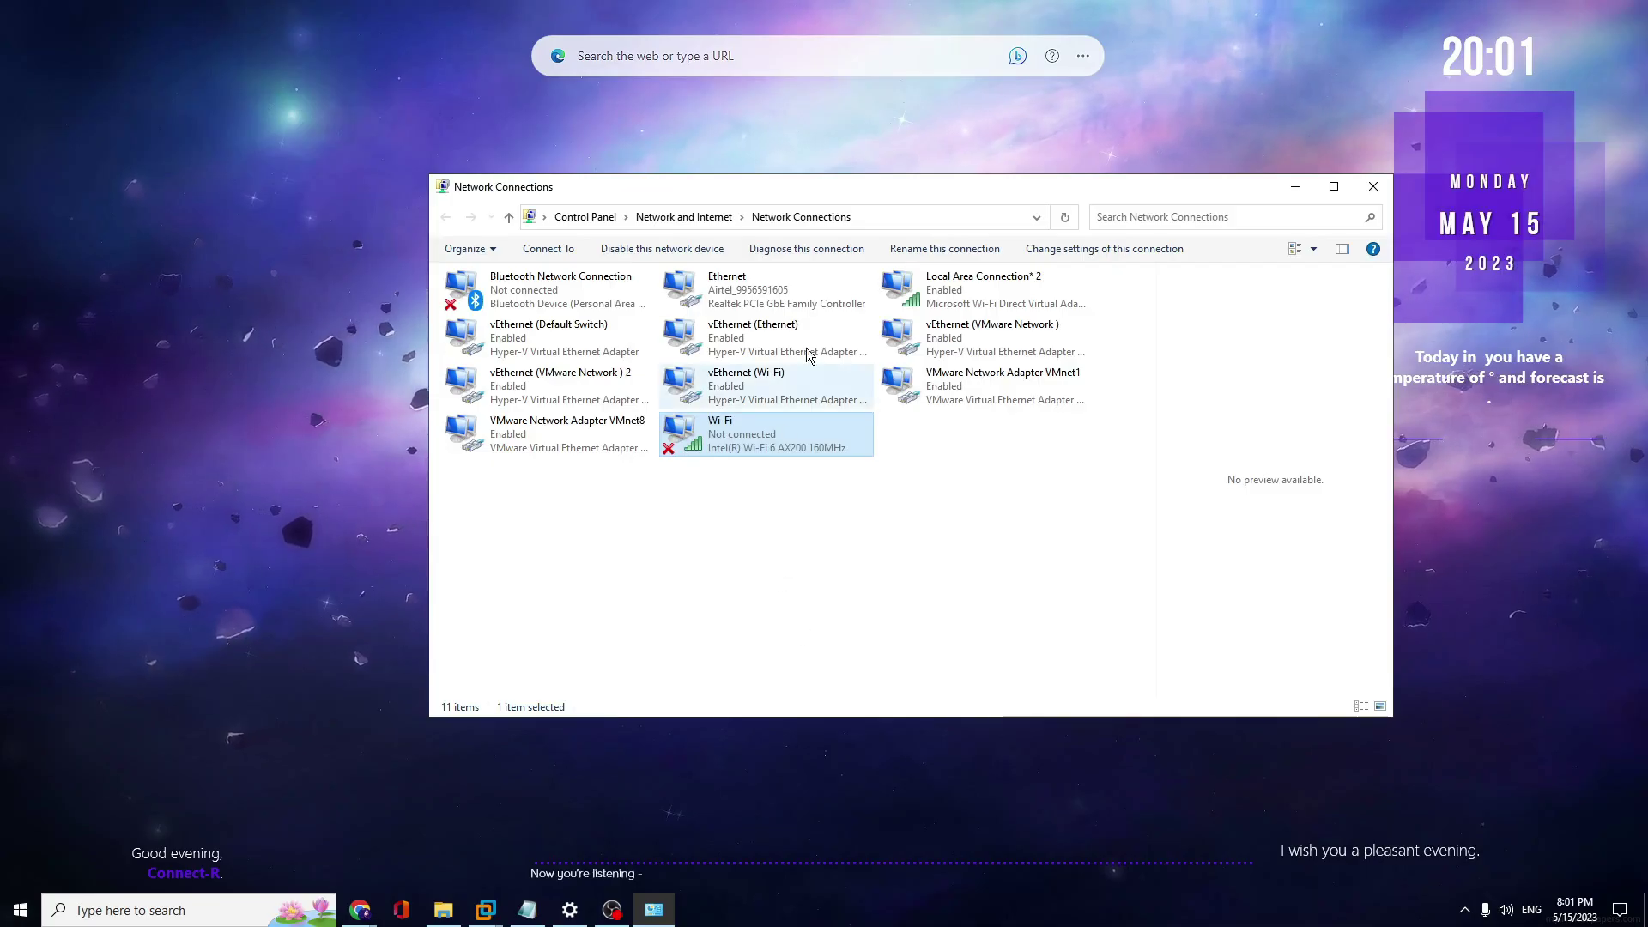
Close Network Connections and follow VALORANT's search-result shortcut to its install location
{"action": "left_click", "coordinate": [1374, 186]}
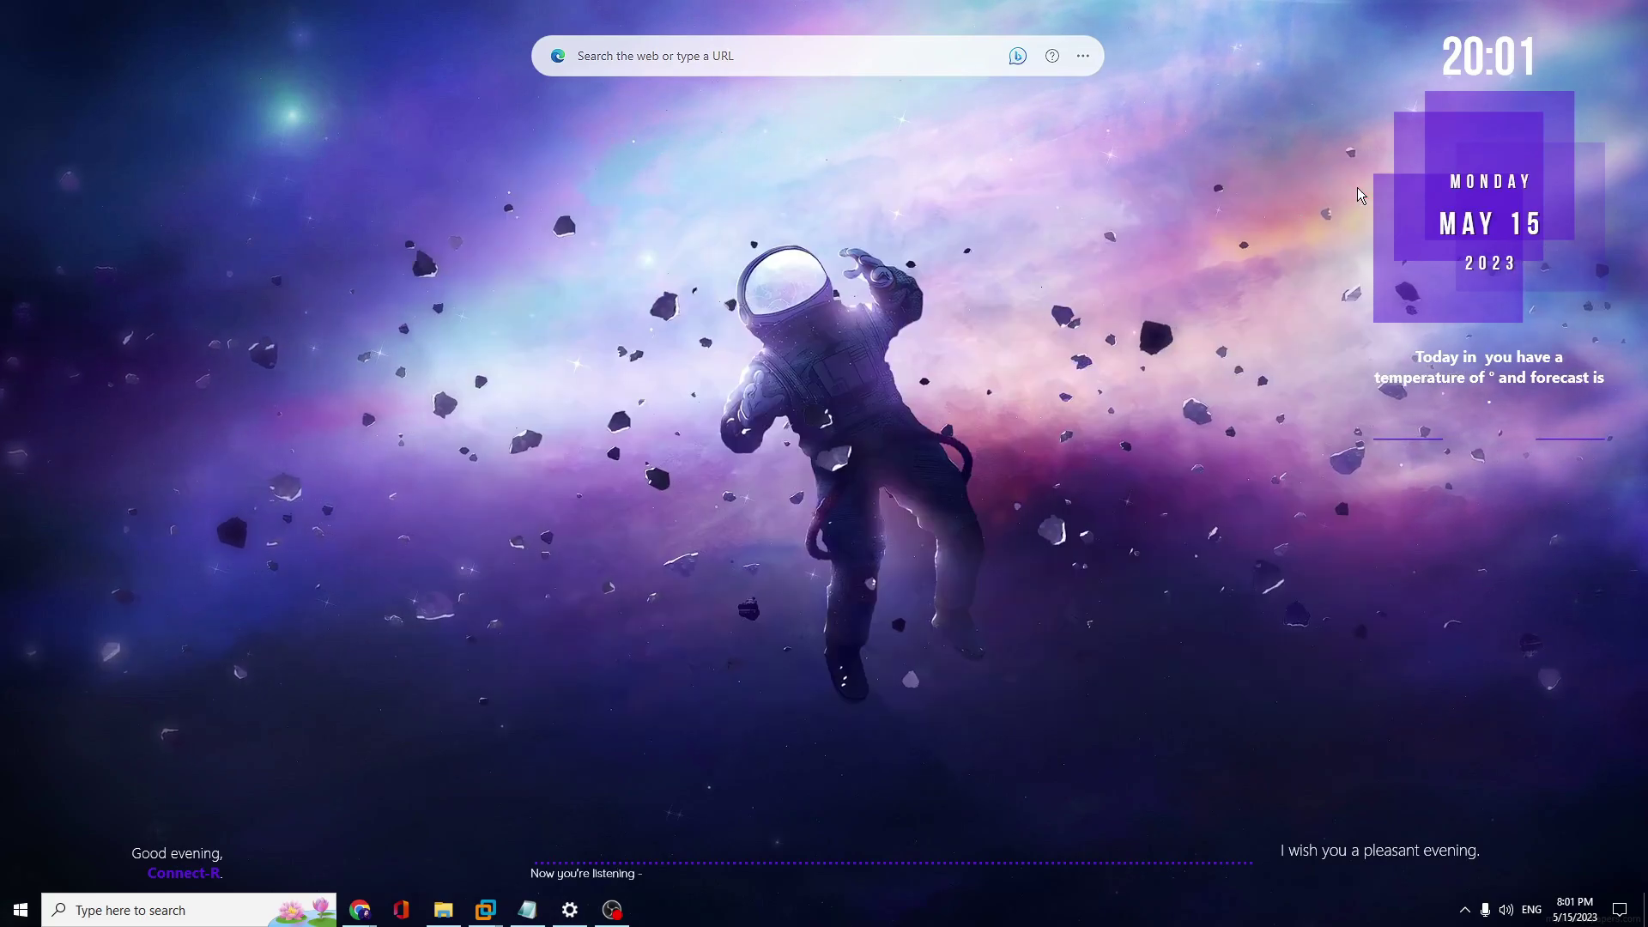
{"action": "left_click", "coordinate": [207, 910]}
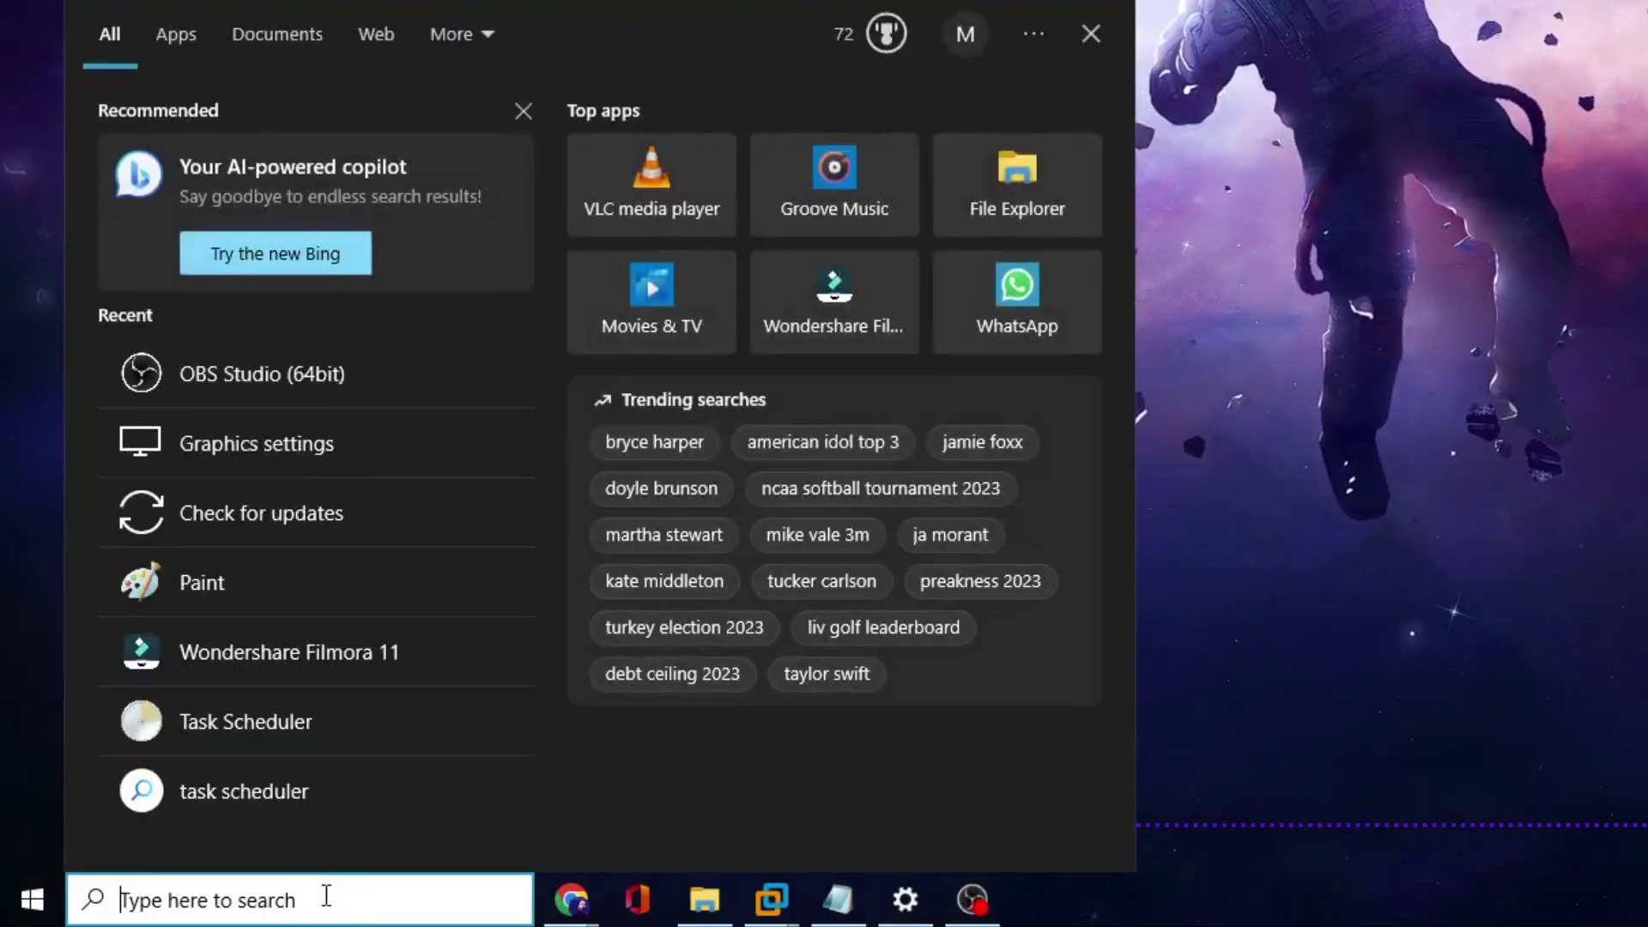
{"action": "type", "text": "valo"}
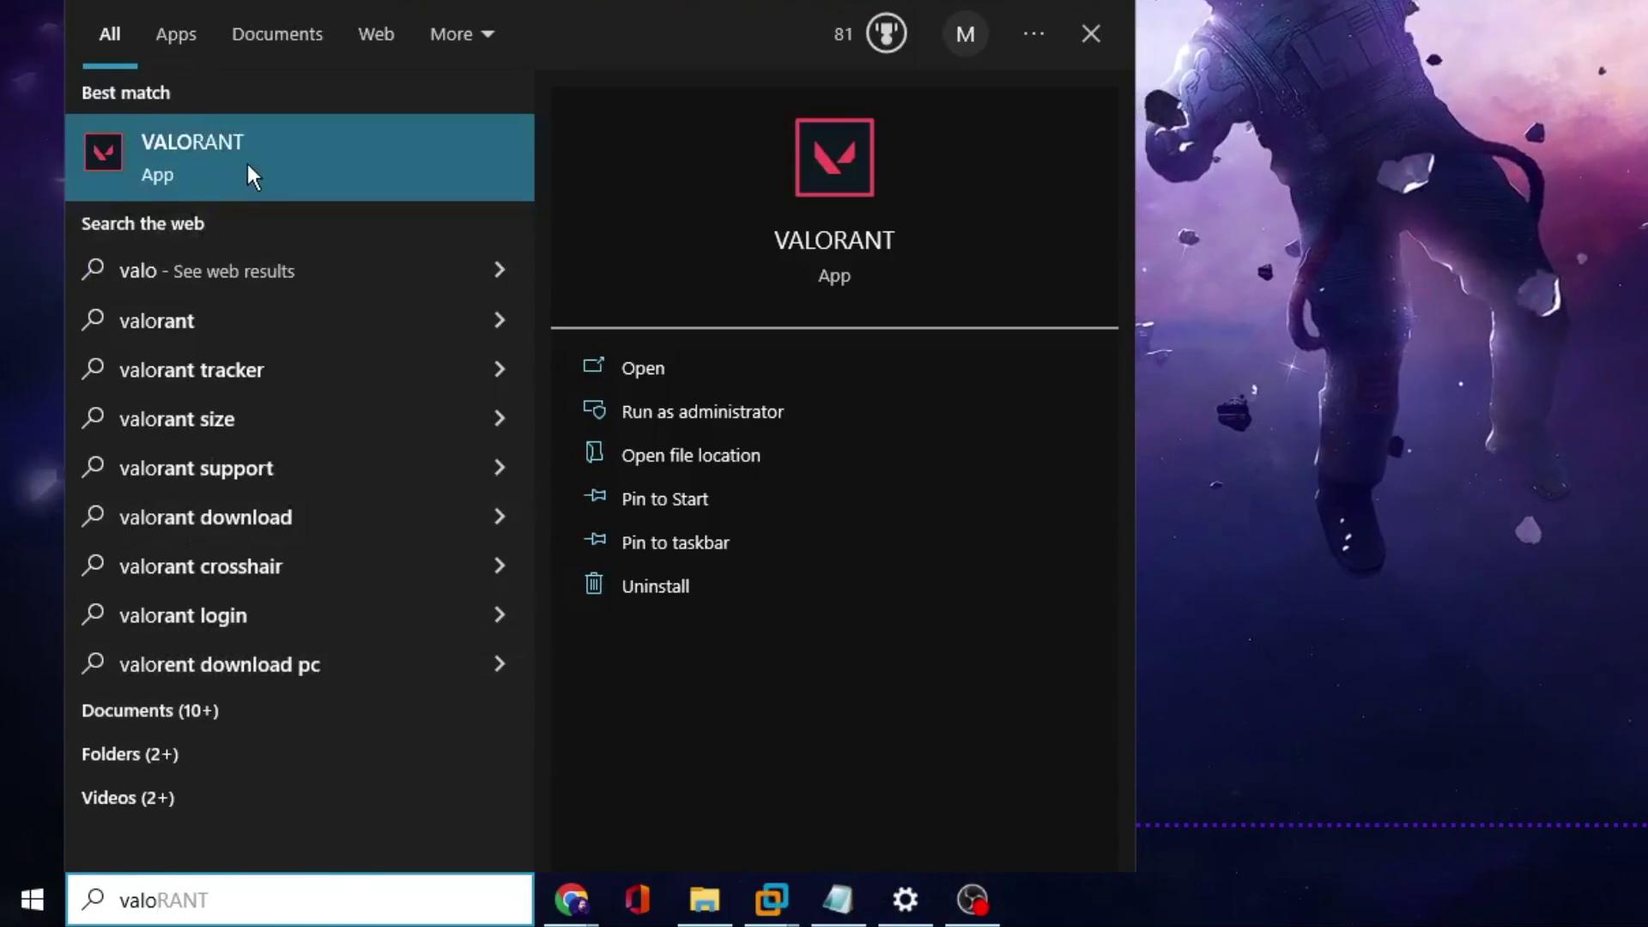
{"action": "right_click", "coordinate": [259, 152]}
{"action": "left_click", "coordinate": [369, 231]}
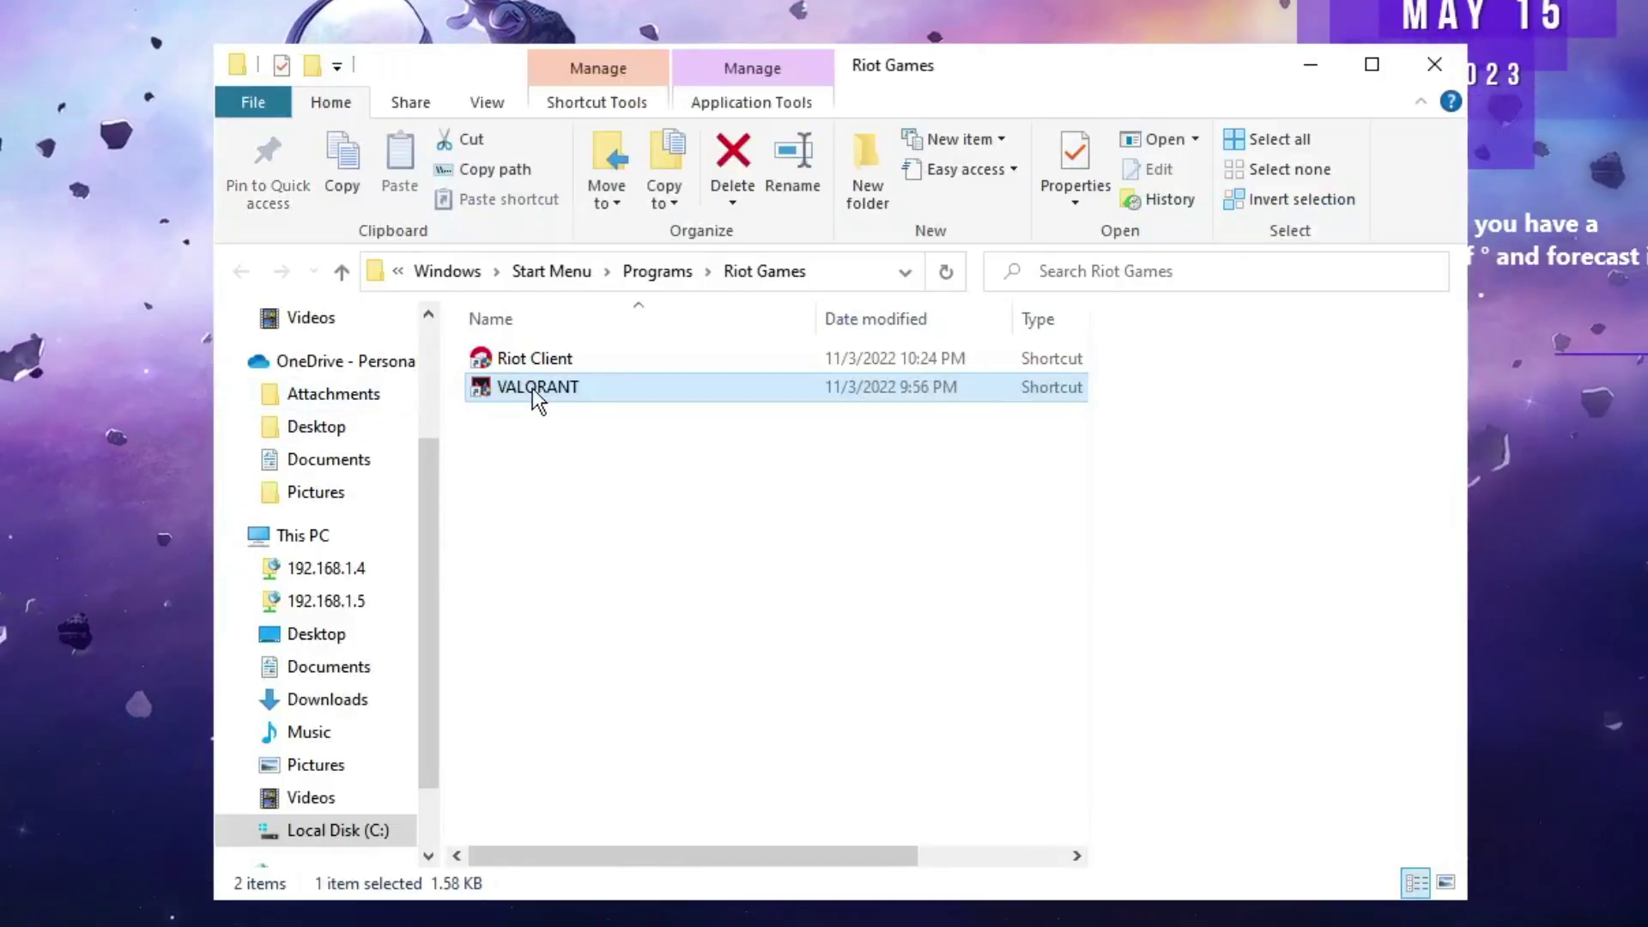
{"action": "right_click", "coordinate": [537, 388]}
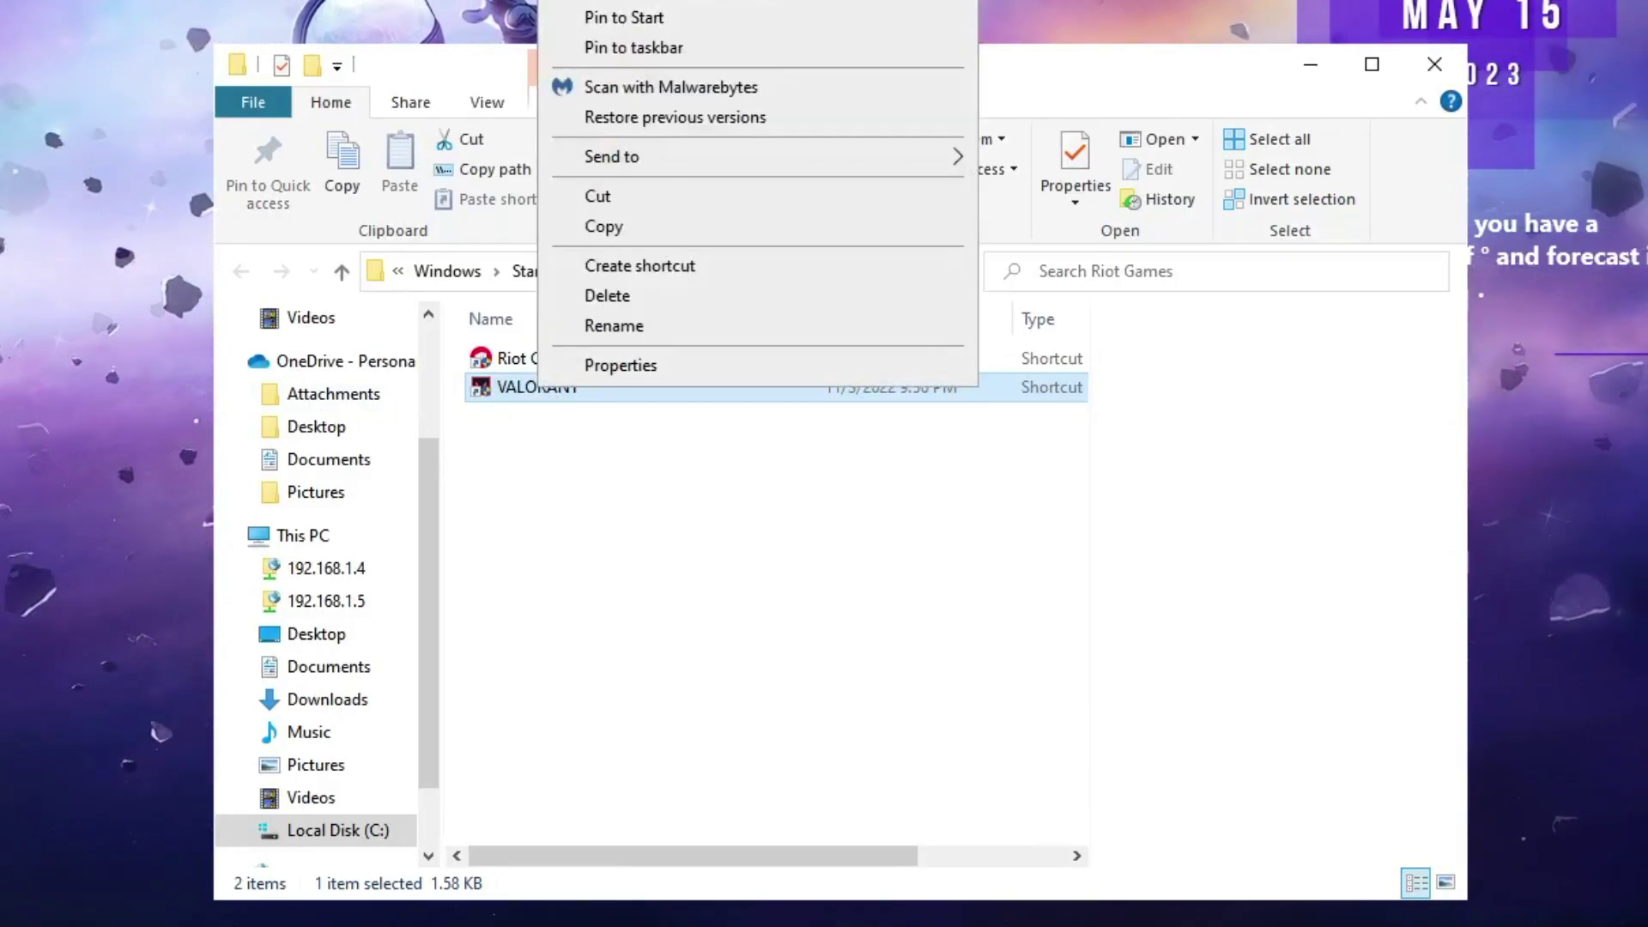
{"action": "left_click", "coordinate": [618, 1]}
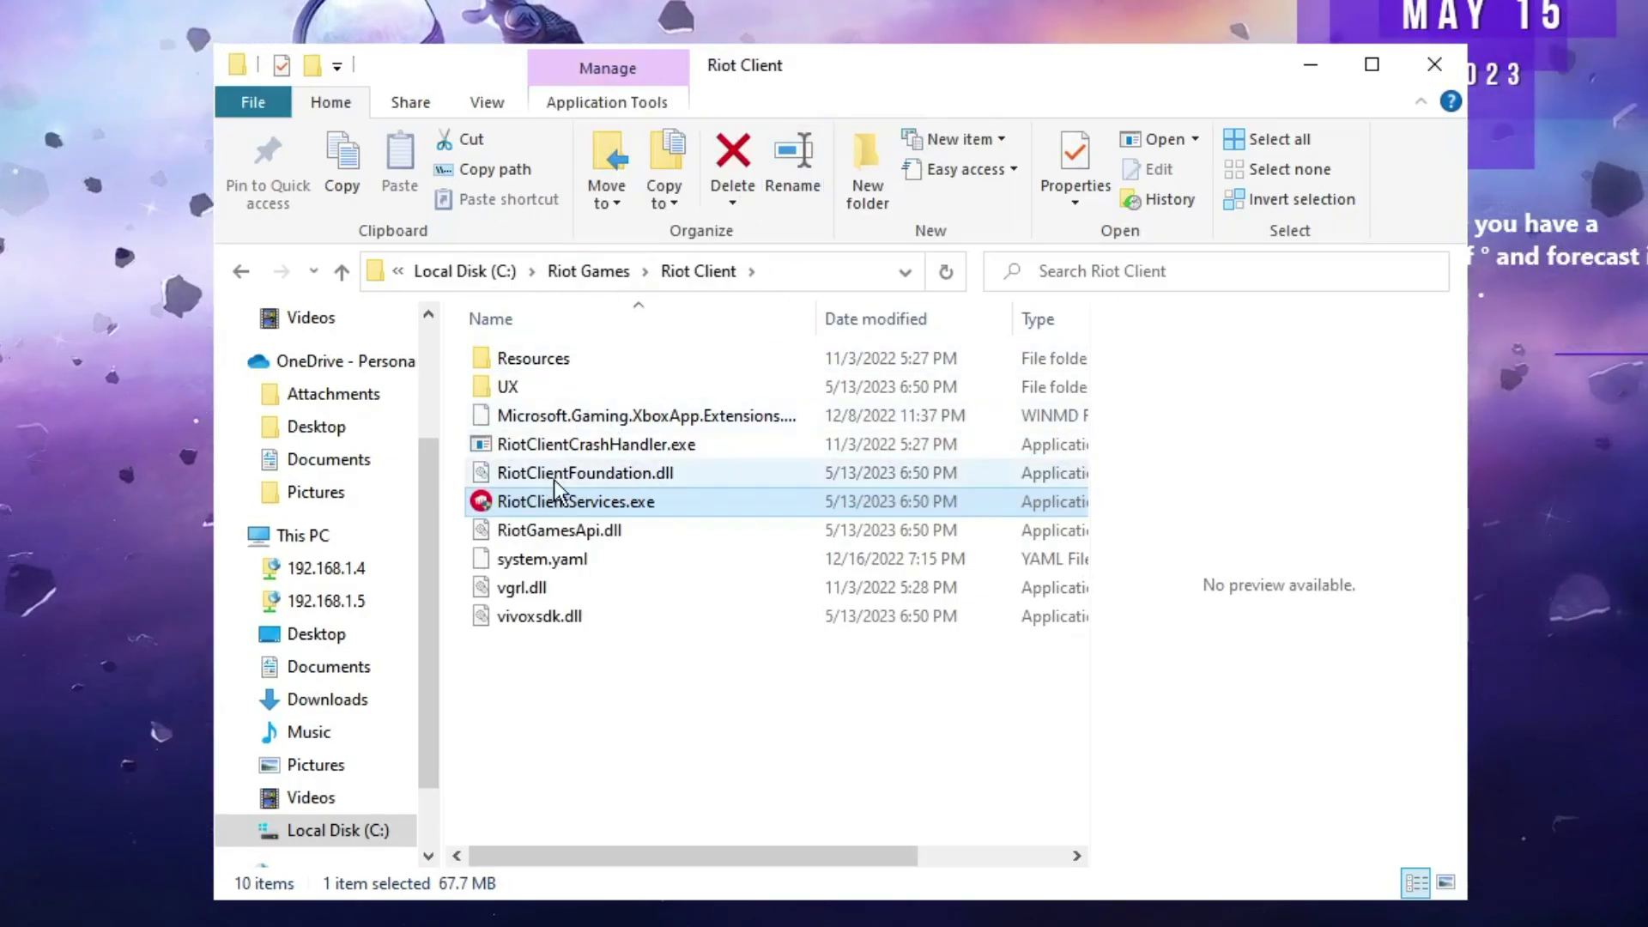
Open Riot Games\VALORANT\live\ShooterGame\Binaries\Win64 and select VALORANT-Win64-Shipping.exe
{"action": "left_click", "coordinate": [598, 274]}
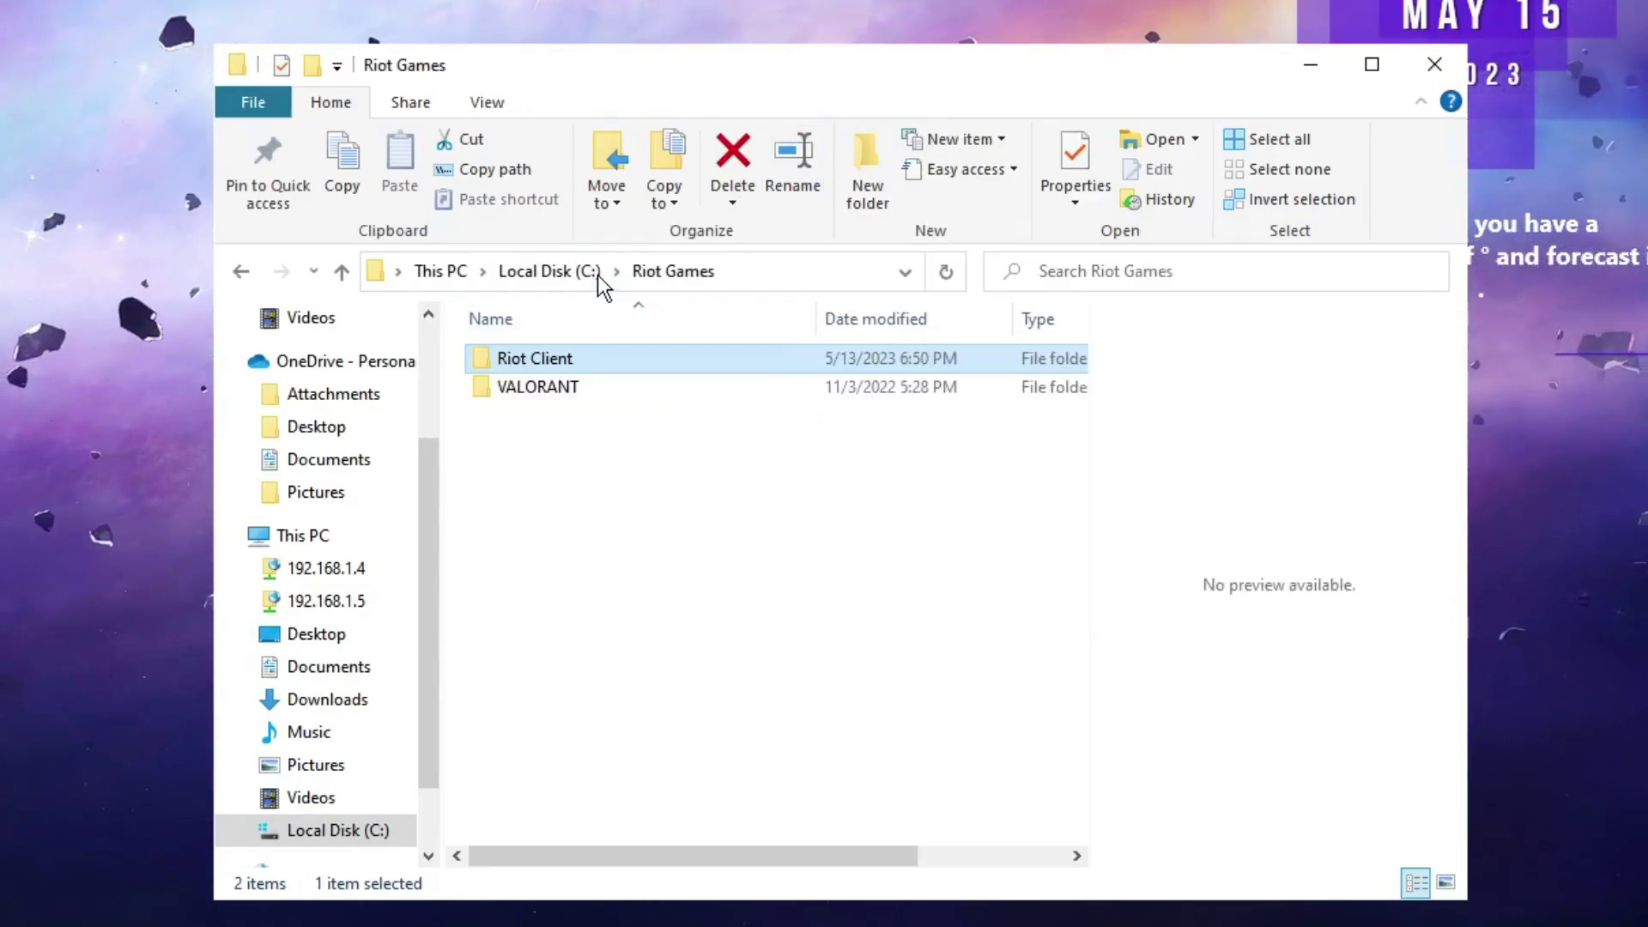
{"action": "left_click", "coordinate": [554, 390]}
{"action": "double_click", "coordinate": [554, 389]}
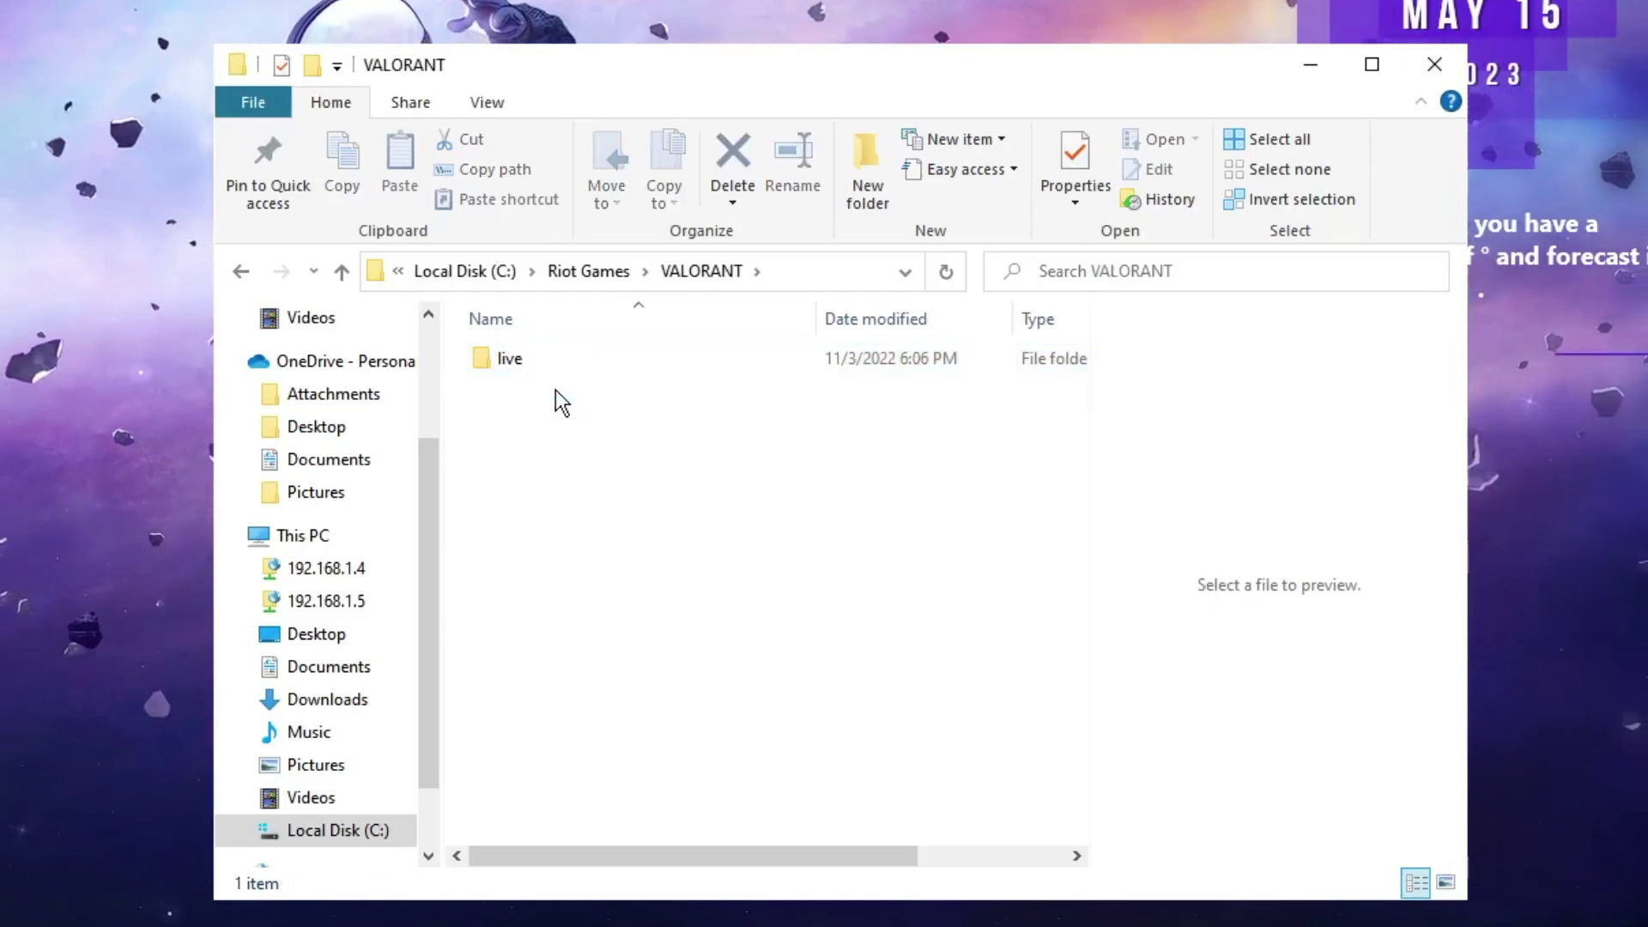
{"action": "left_click", "coordinate": [539, 367]}
{"action": "double_click", "coordinate": [539, 367]}
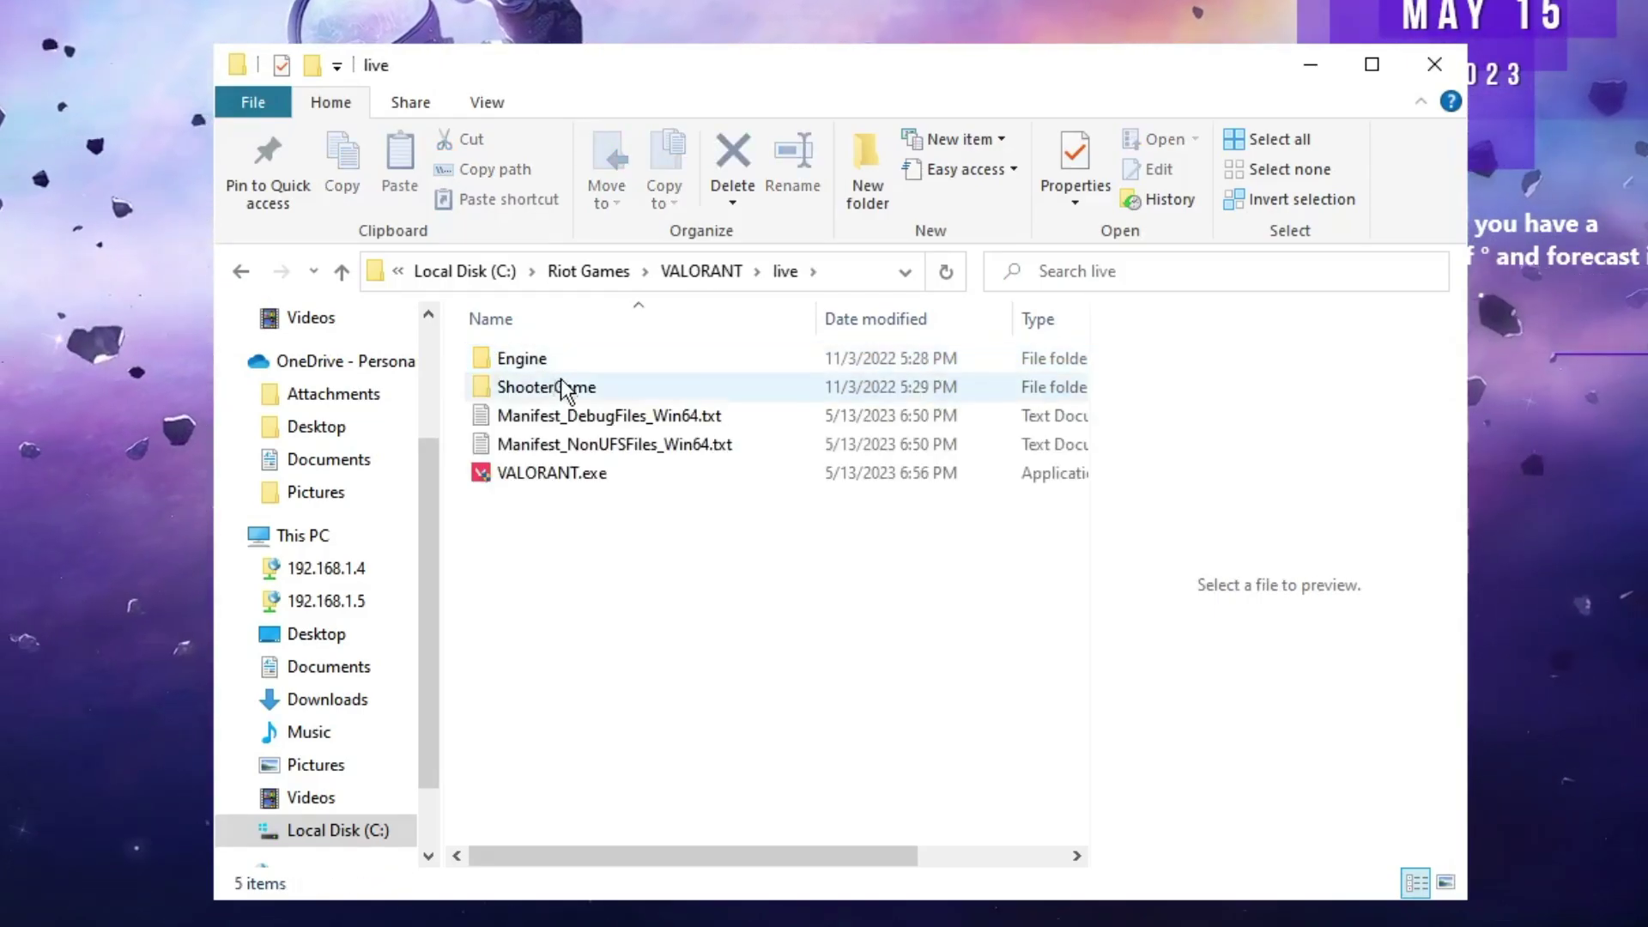
{"action": "left_click", "coordinate": [566, 388]}
{"action": "double_click", "coordinate": [566, 388]}
{"action": "left_click", "coordinate": [547, 363]}
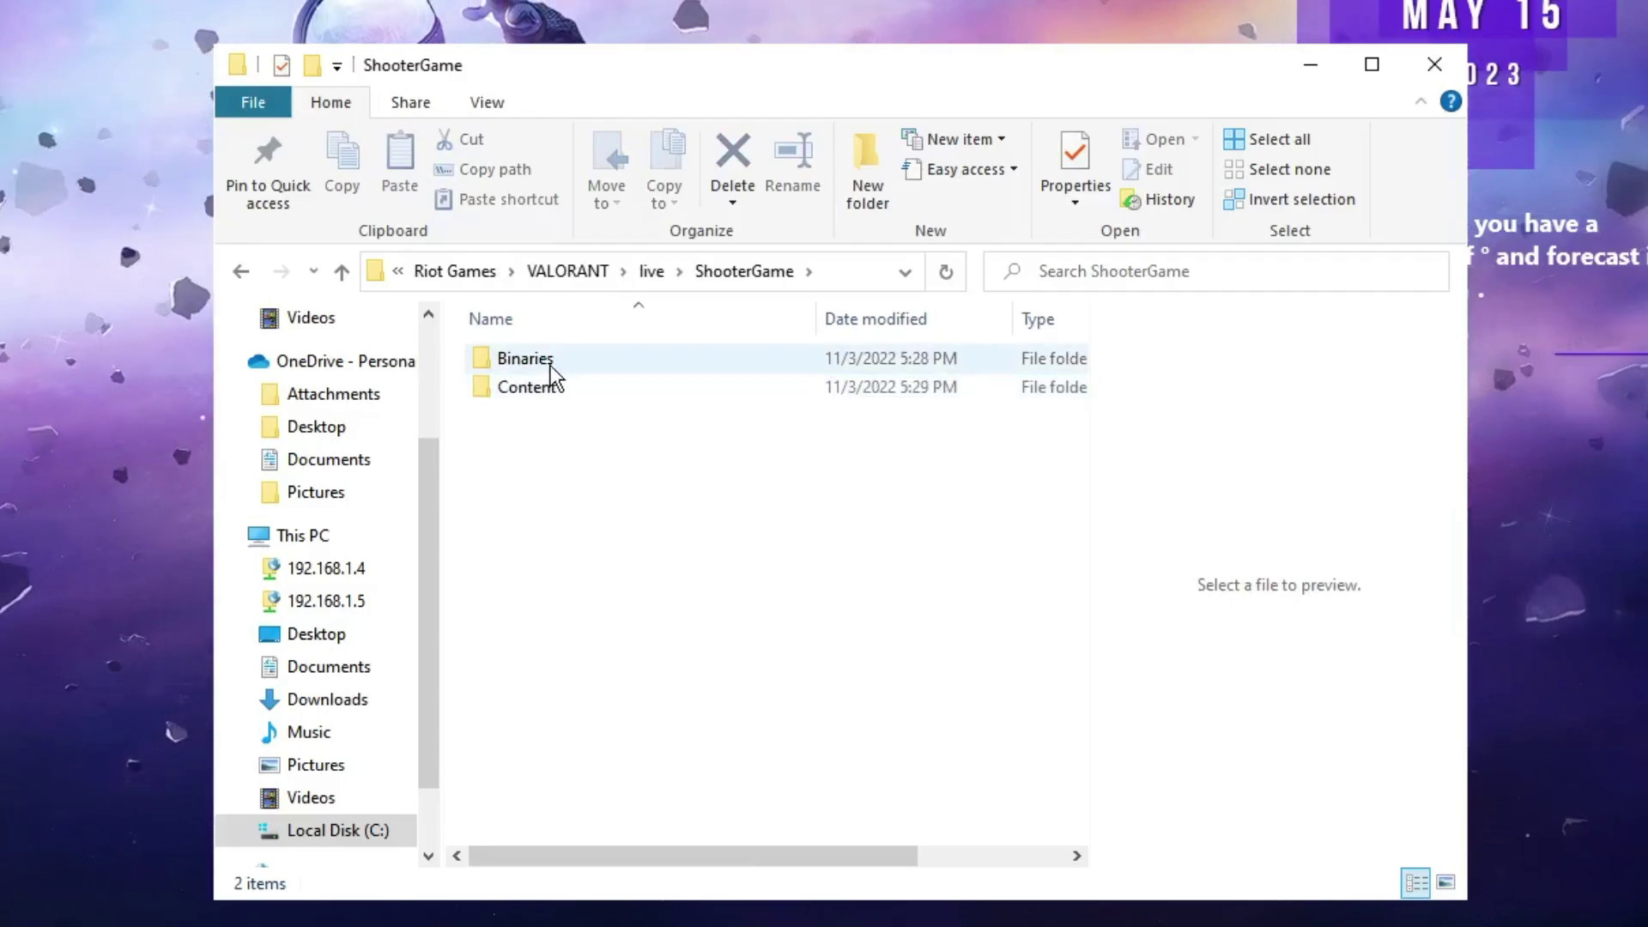
{"action": "double_click", "coordinate": [548, 364]}
{"action": "left_click", "coordinate": [551, 363]}
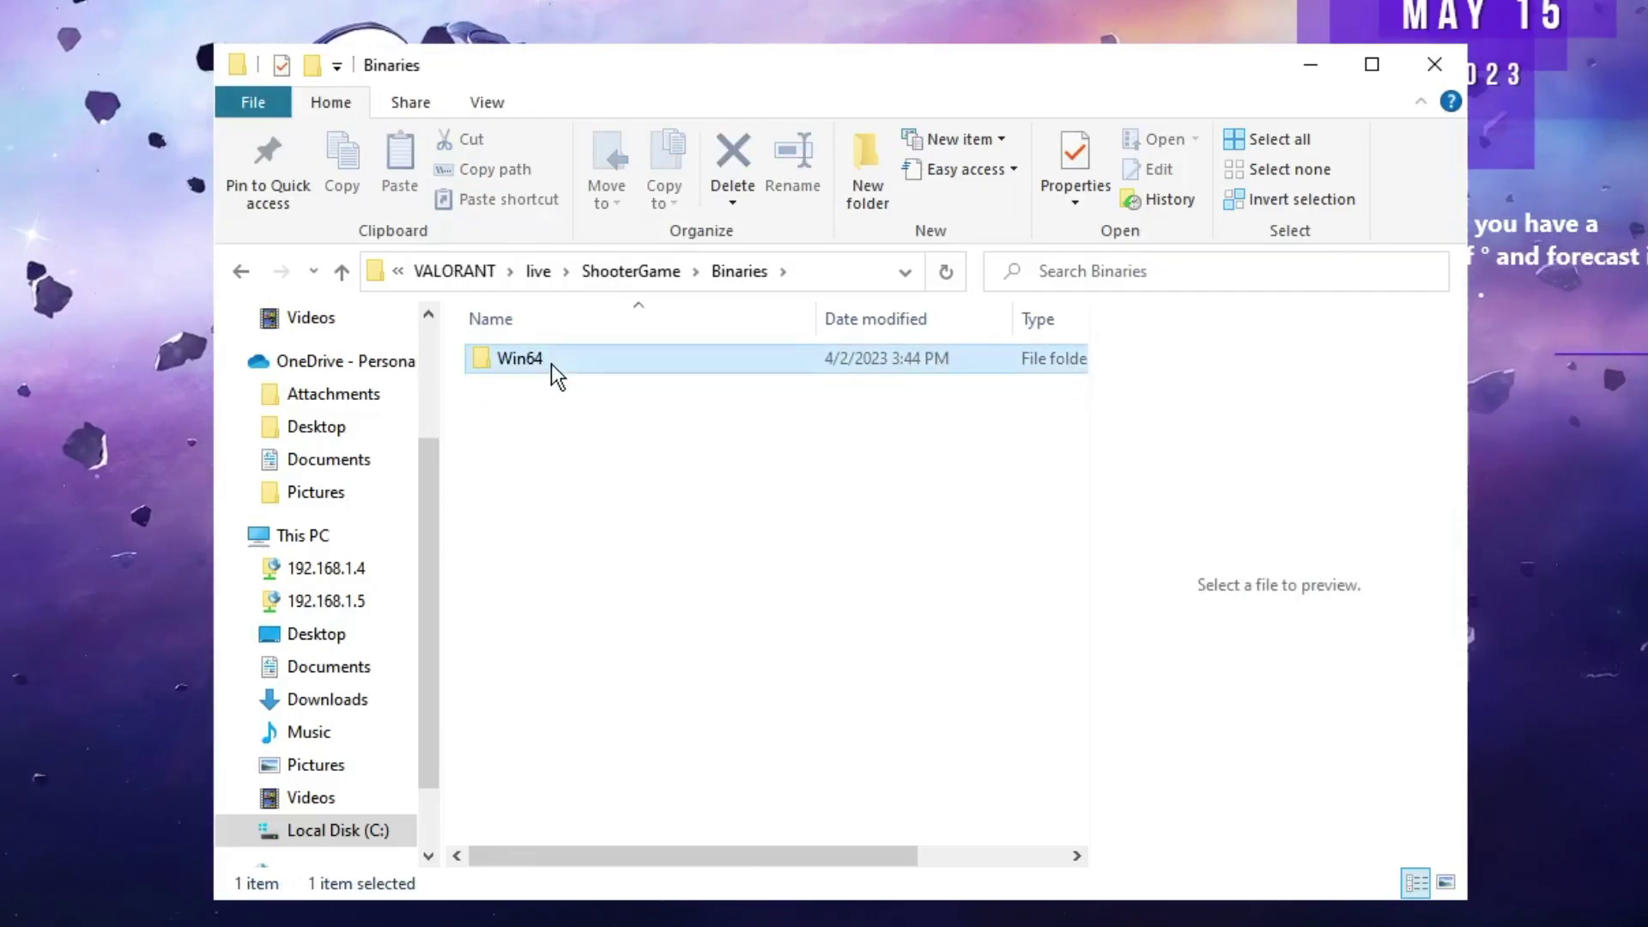
{"action": "double_click", "coordinate": [551, 363]}
{"action": "scroll", "coordinate": [555, 413], "scroll_direction": "down", "scroll_amount": 13}
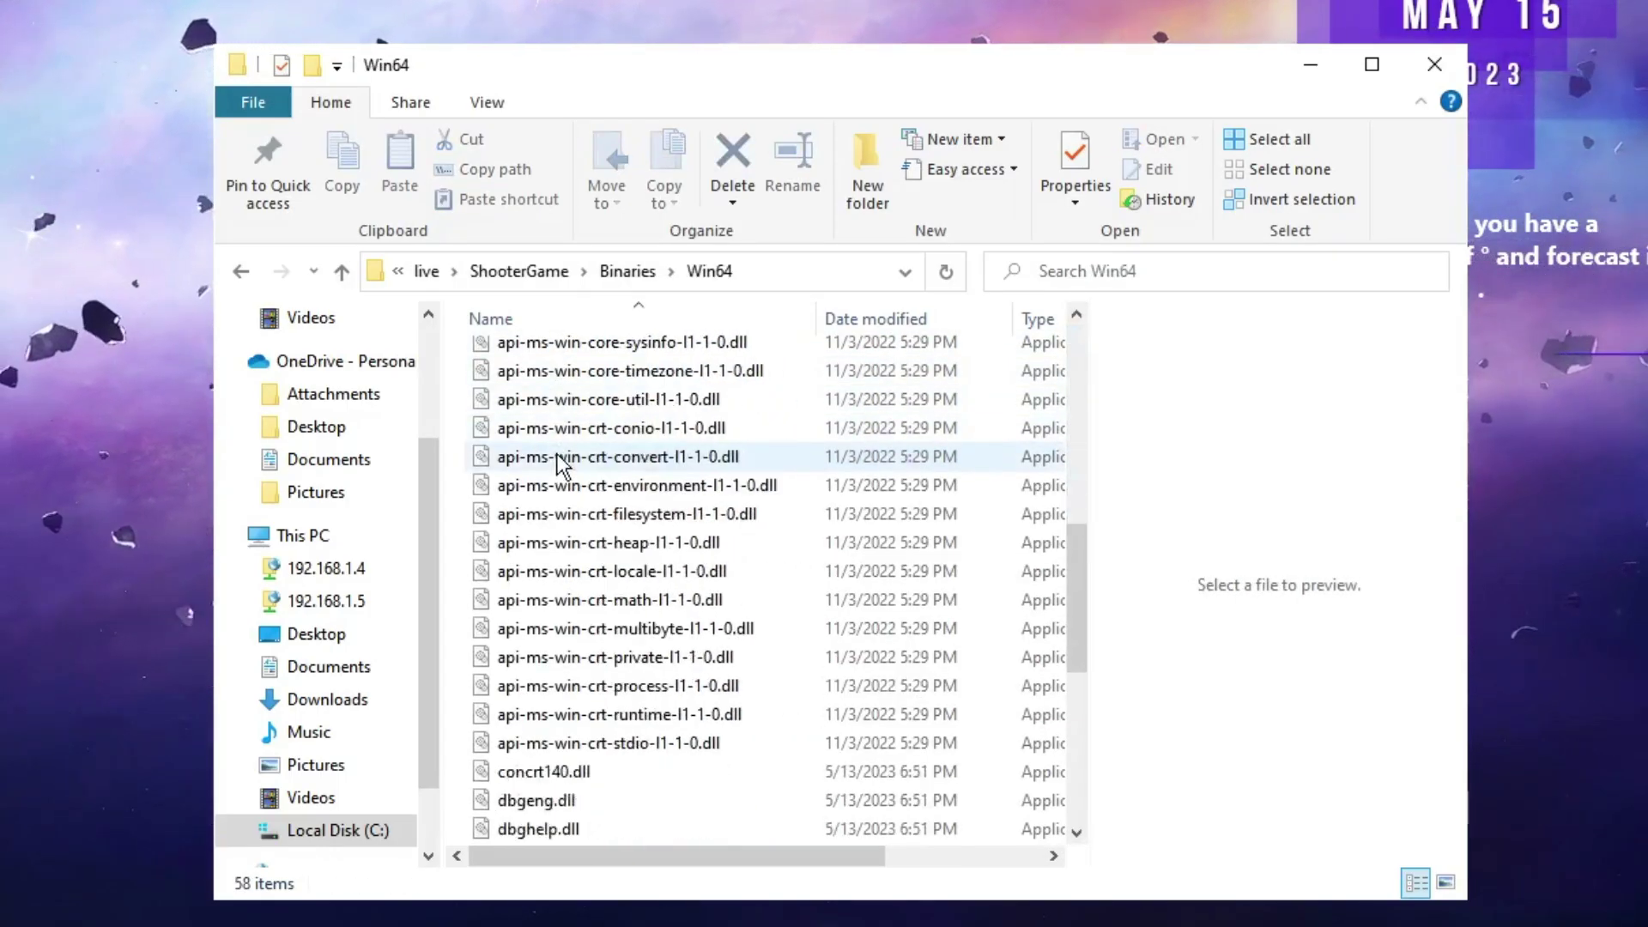
{"action": "left_click", "coordinate": [534, 708]}
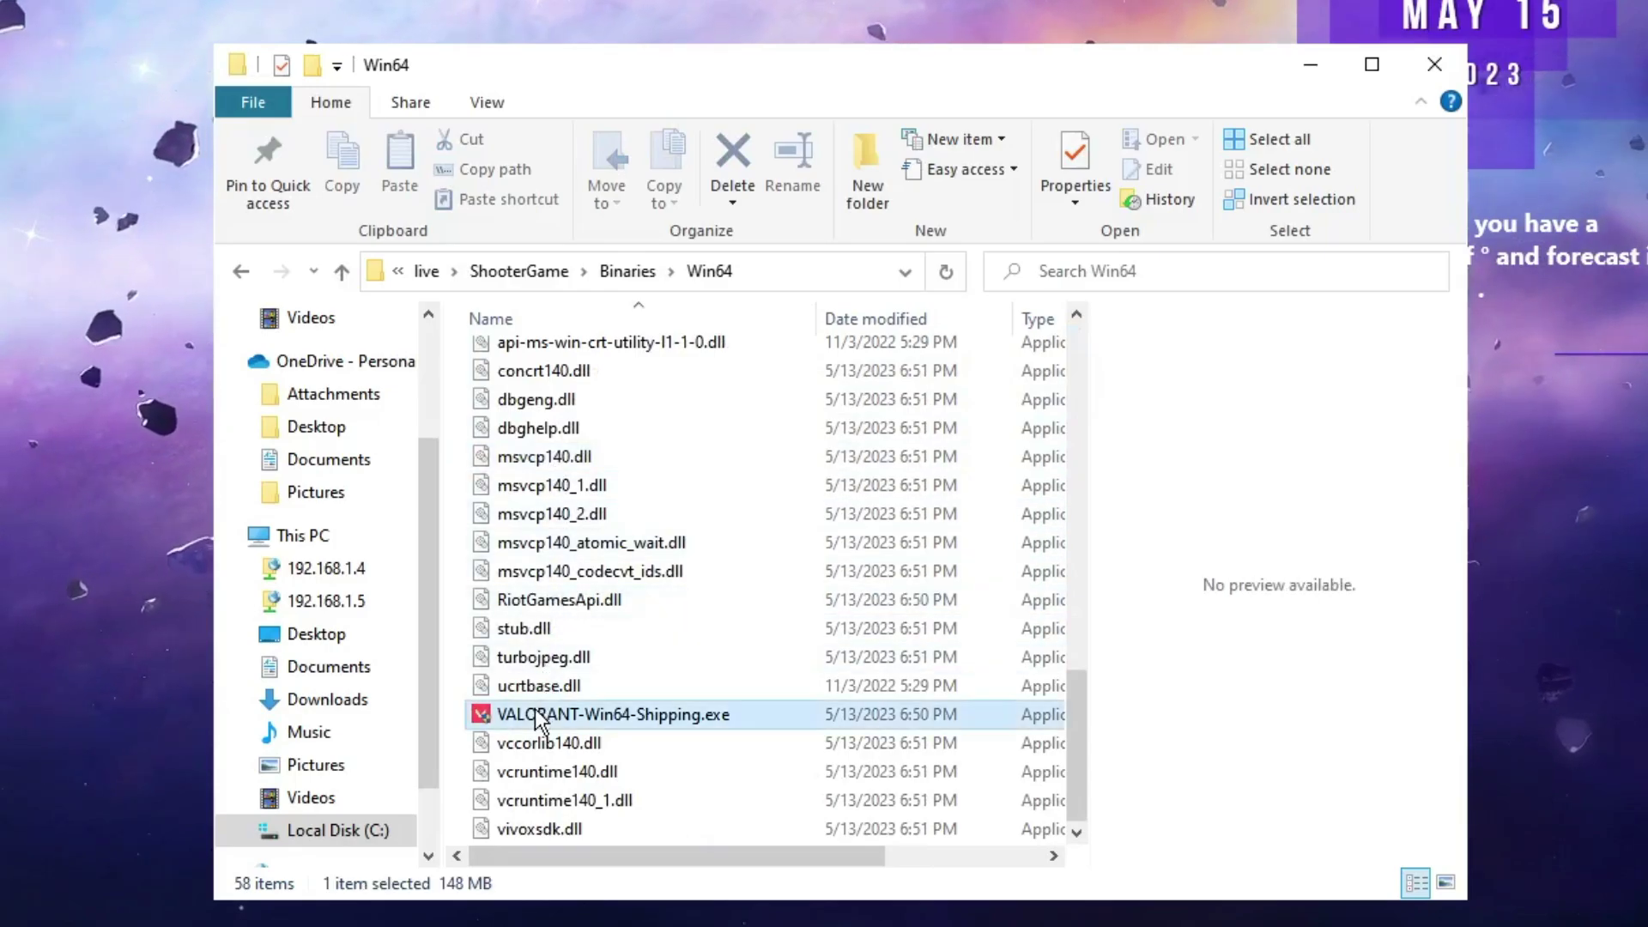
{"action": "right_click", "coordinate": [652, 716]}
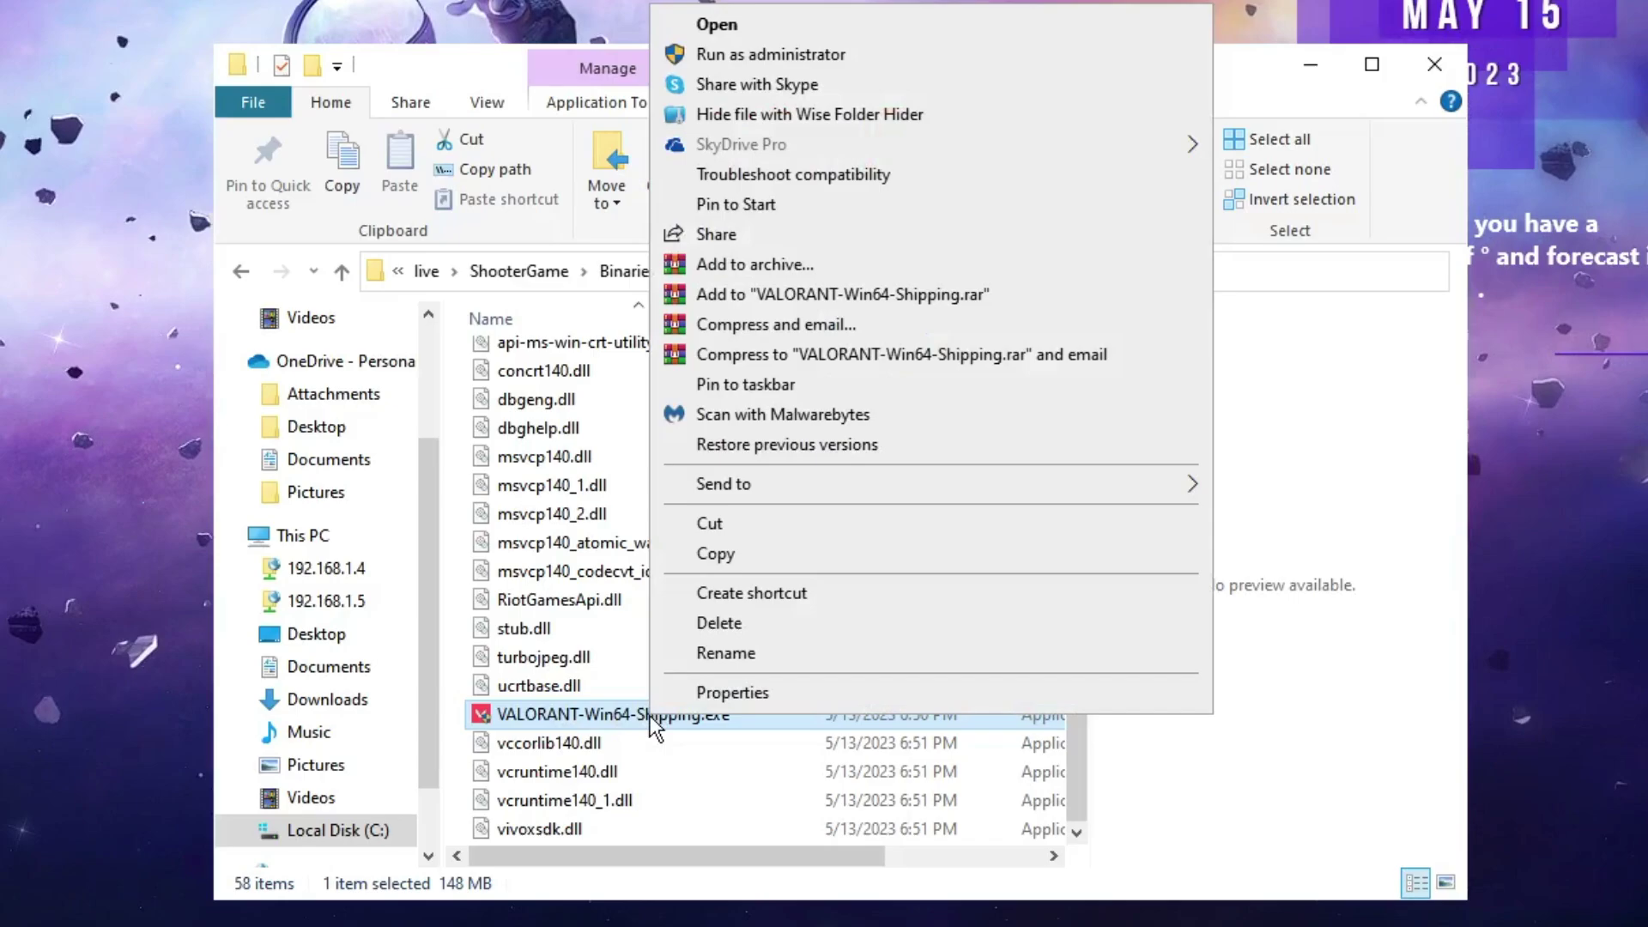
{"action": "left_click", "coordinate": [724, 693]}
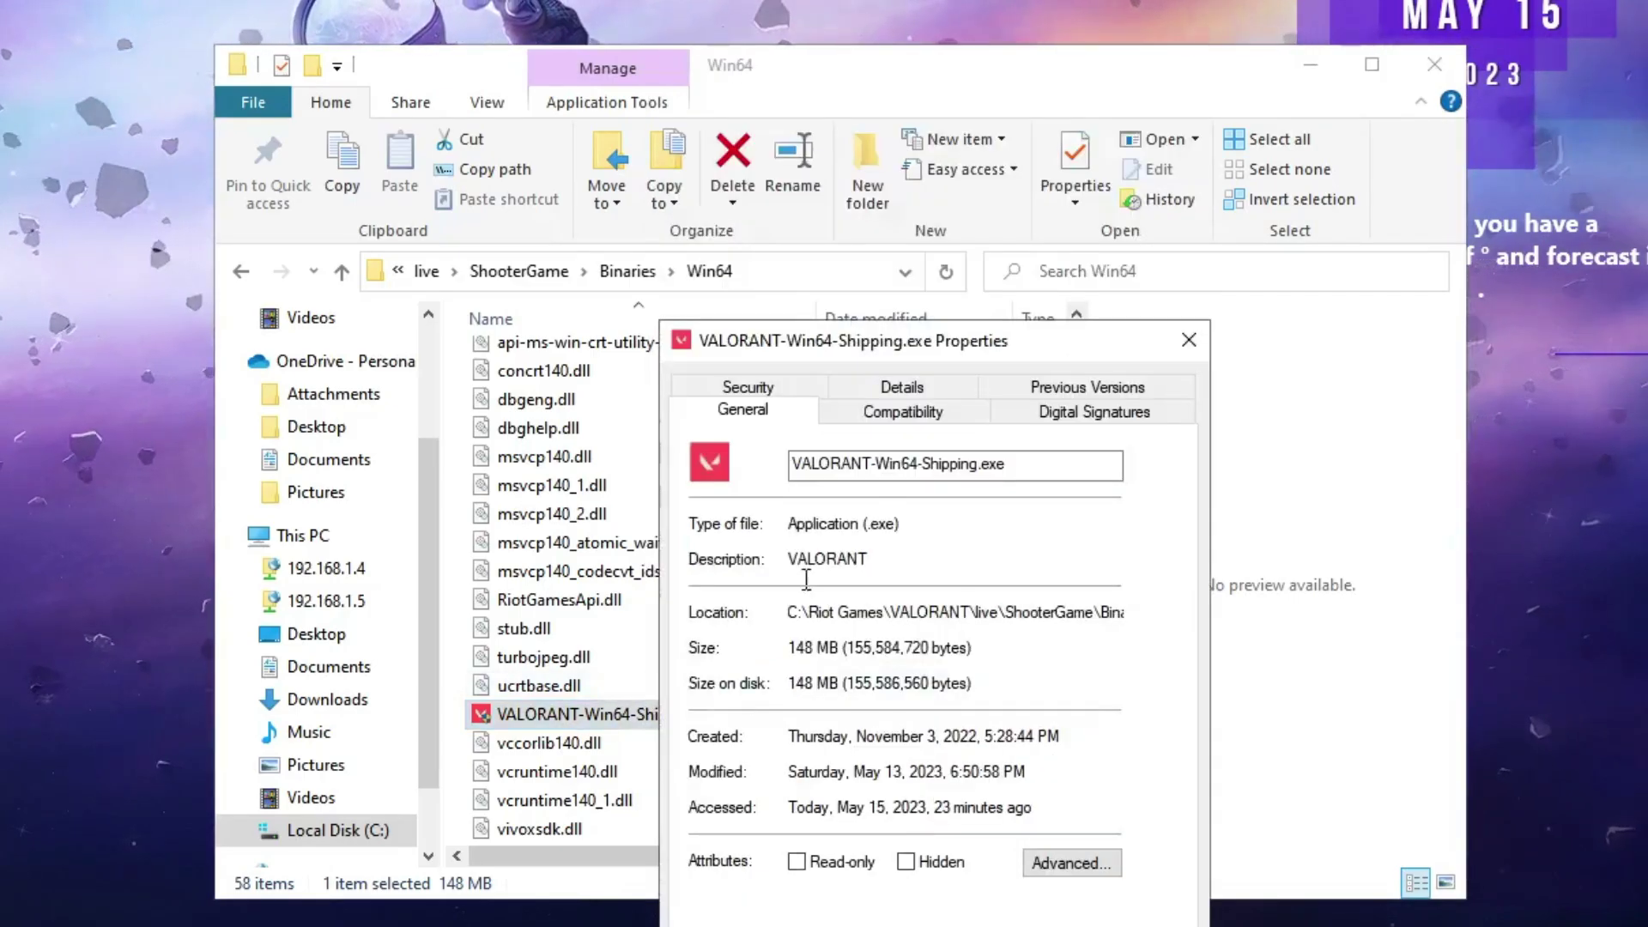
{"action": "left_click_drag", "start_coordinate": [924, 336], "coordinate": [827, 265]}
{"action": "left_click", "coordinate": [785, 324]}
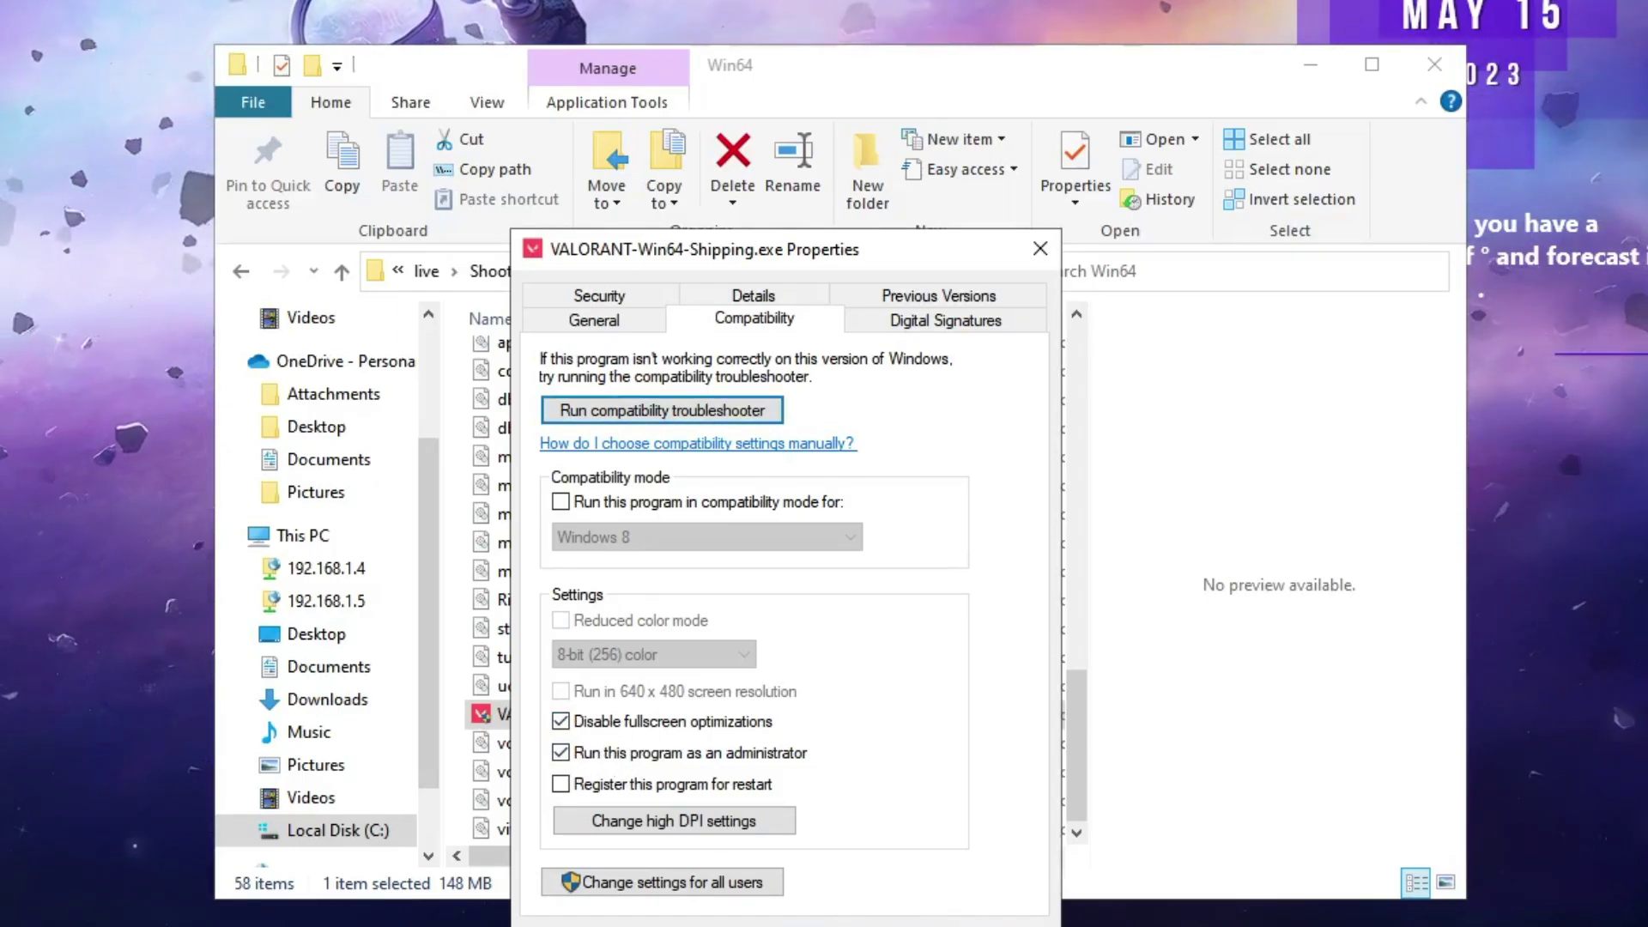
{"action": "left_click", "coordinate": [791, 925]}
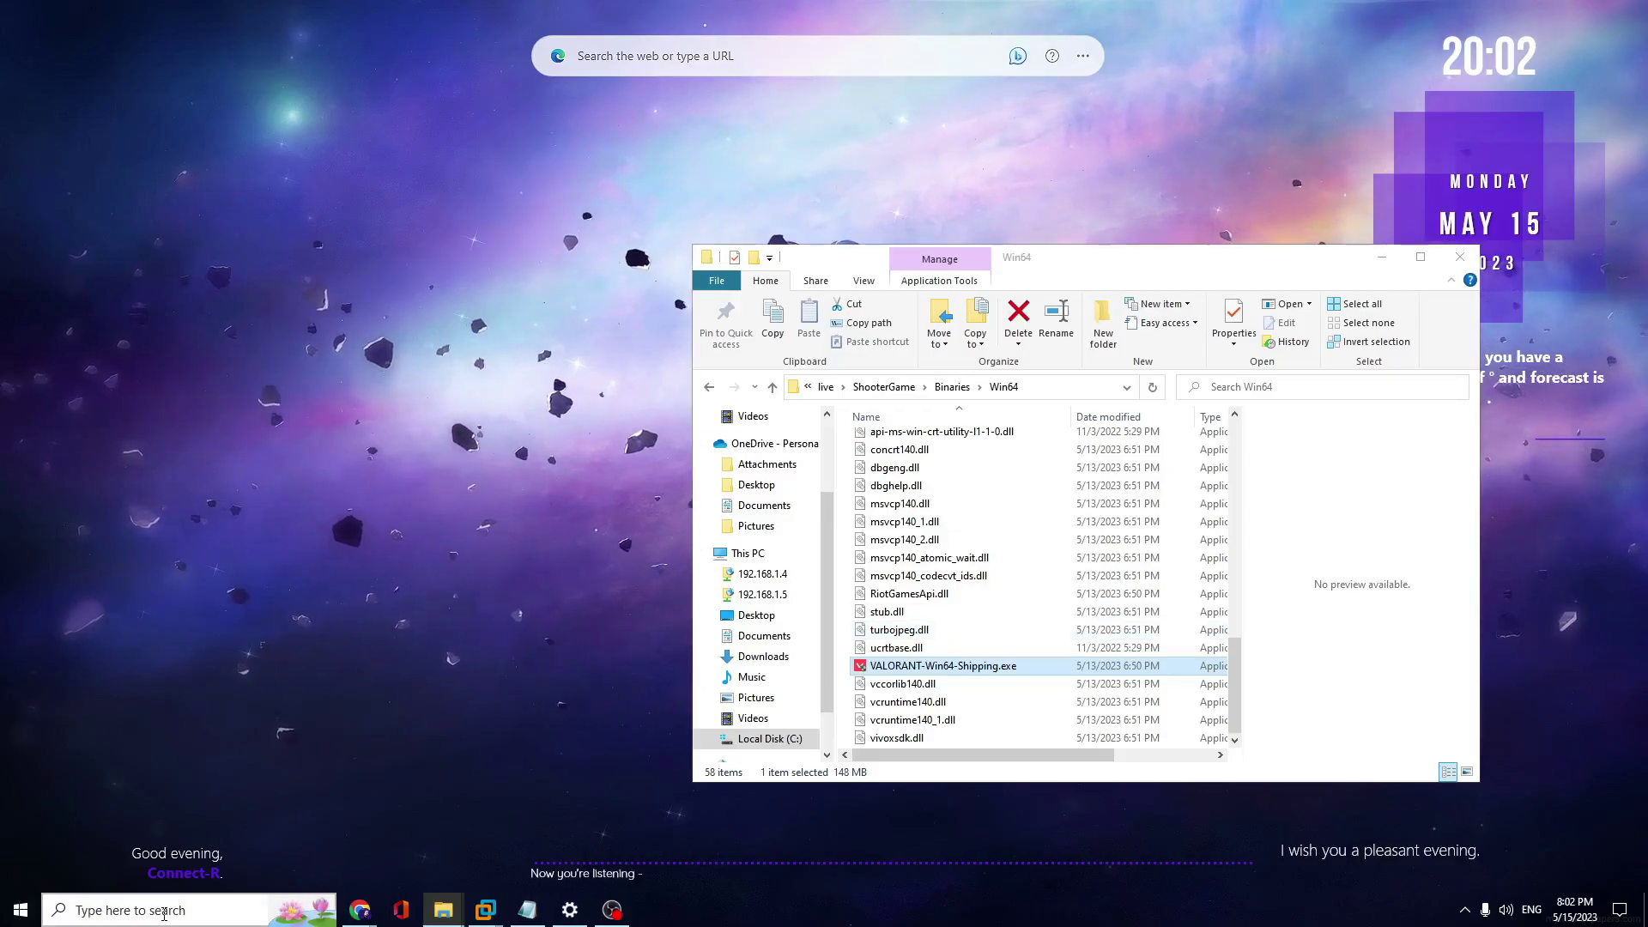
Open Windows Graphics settings and start browsing for an app to add
{"action": "left_click", "coordinate": [163, 912]}
{"action": "type", "text": "graphic"}
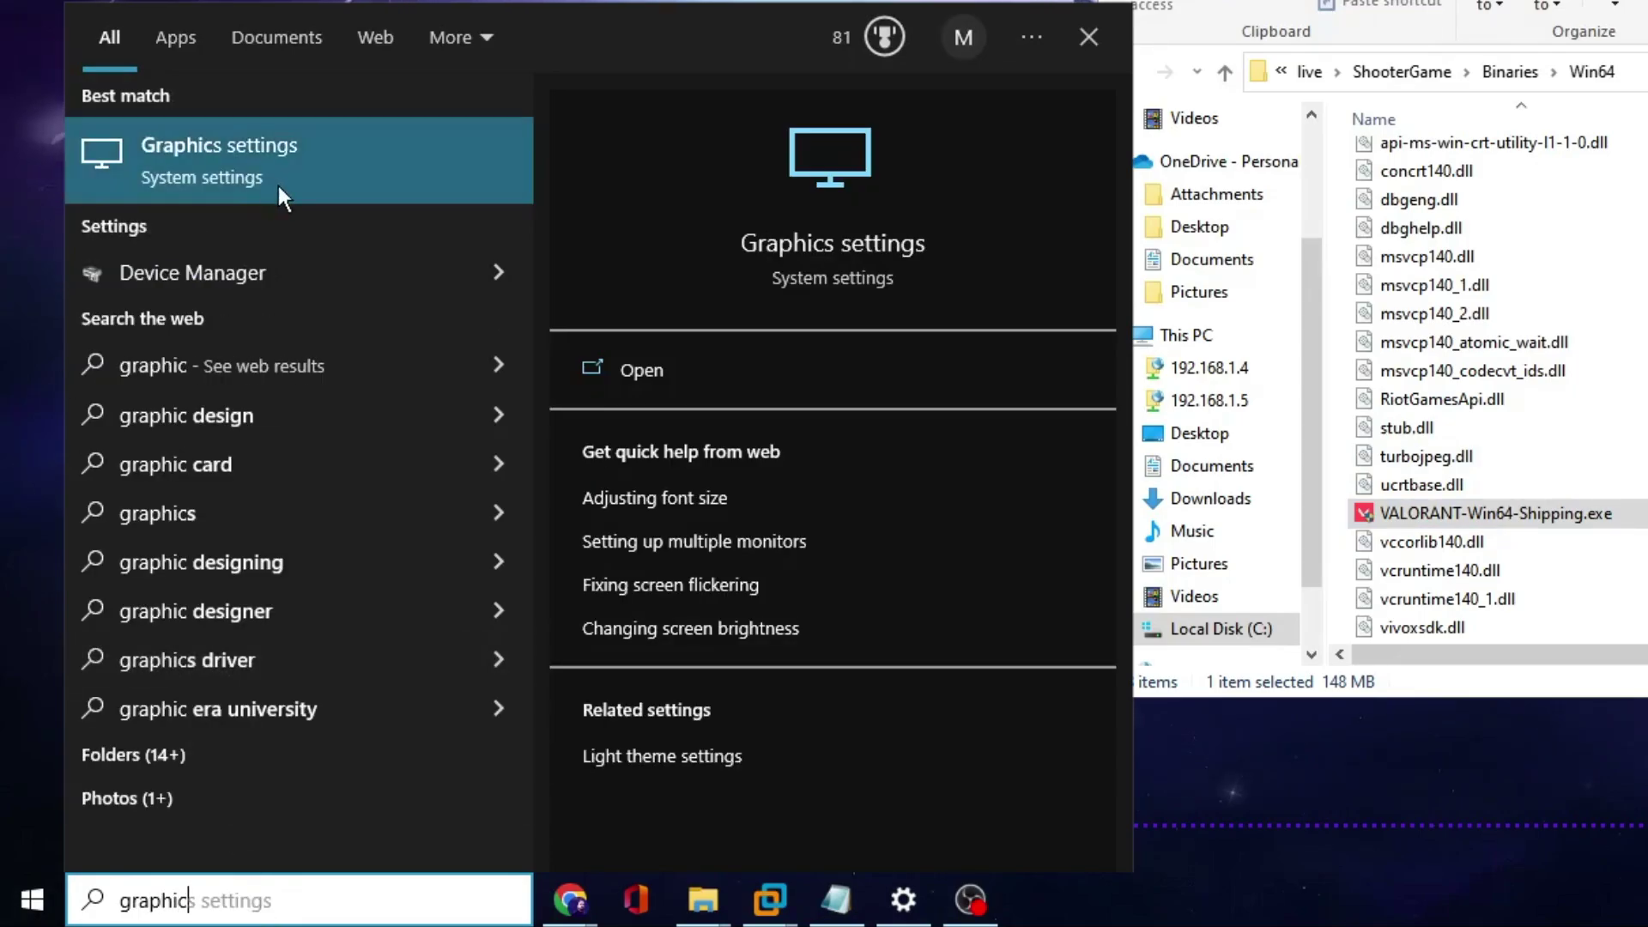
{"action": "left_click", "coordinate": [278, 183]}
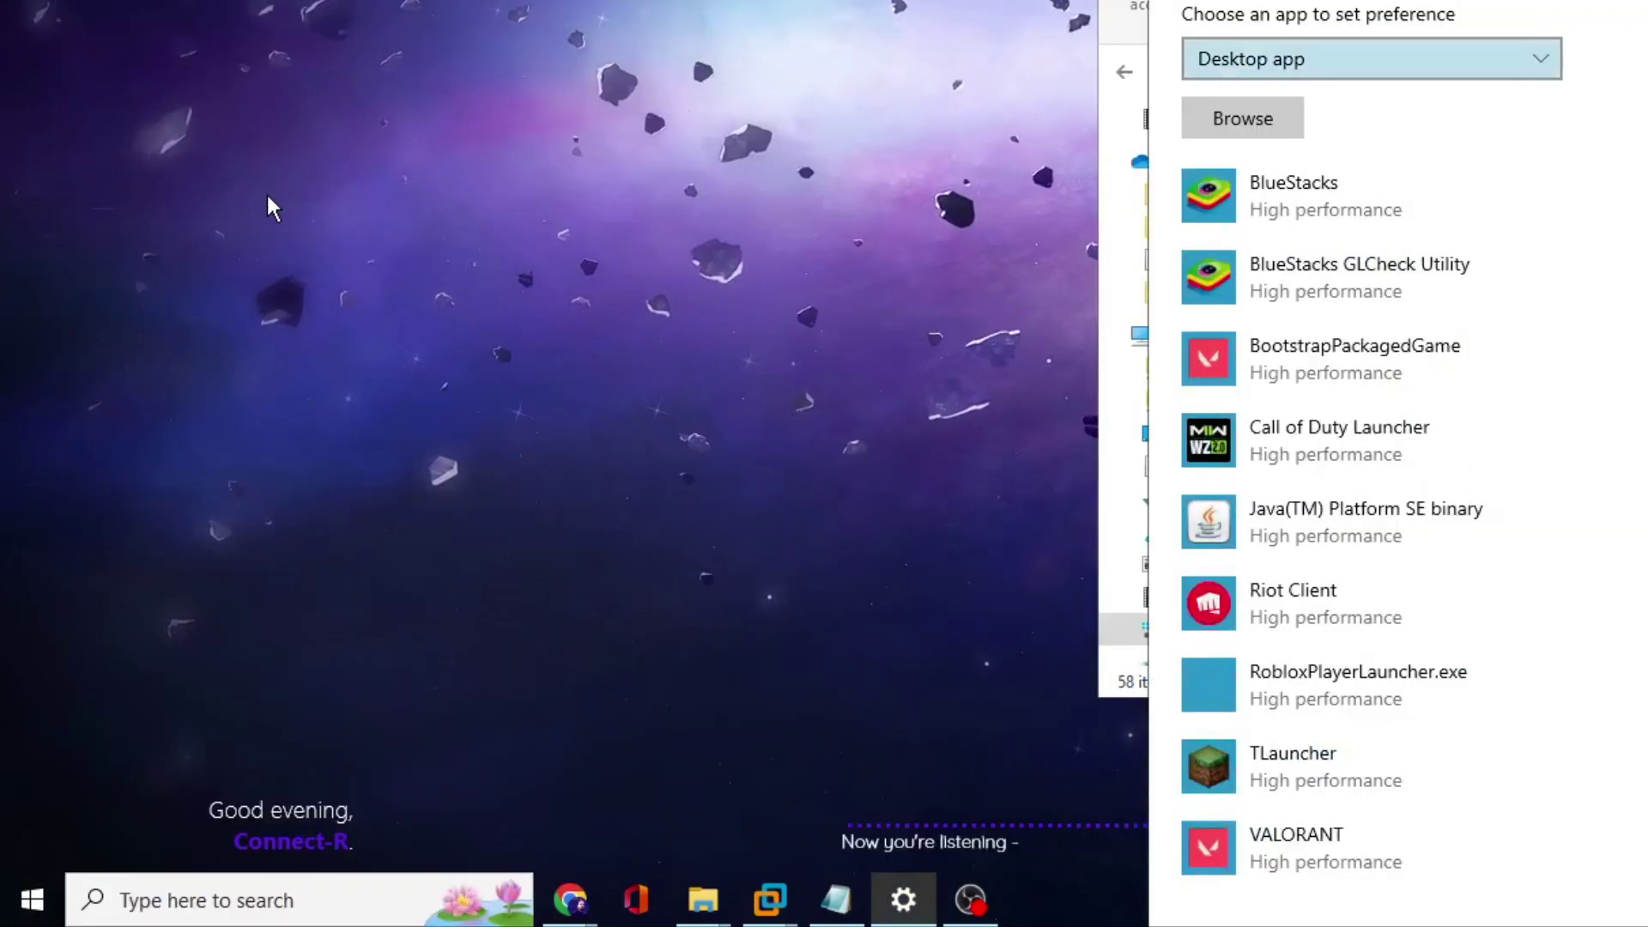
{"action": "left_click", "coordinate": [783, 417]}
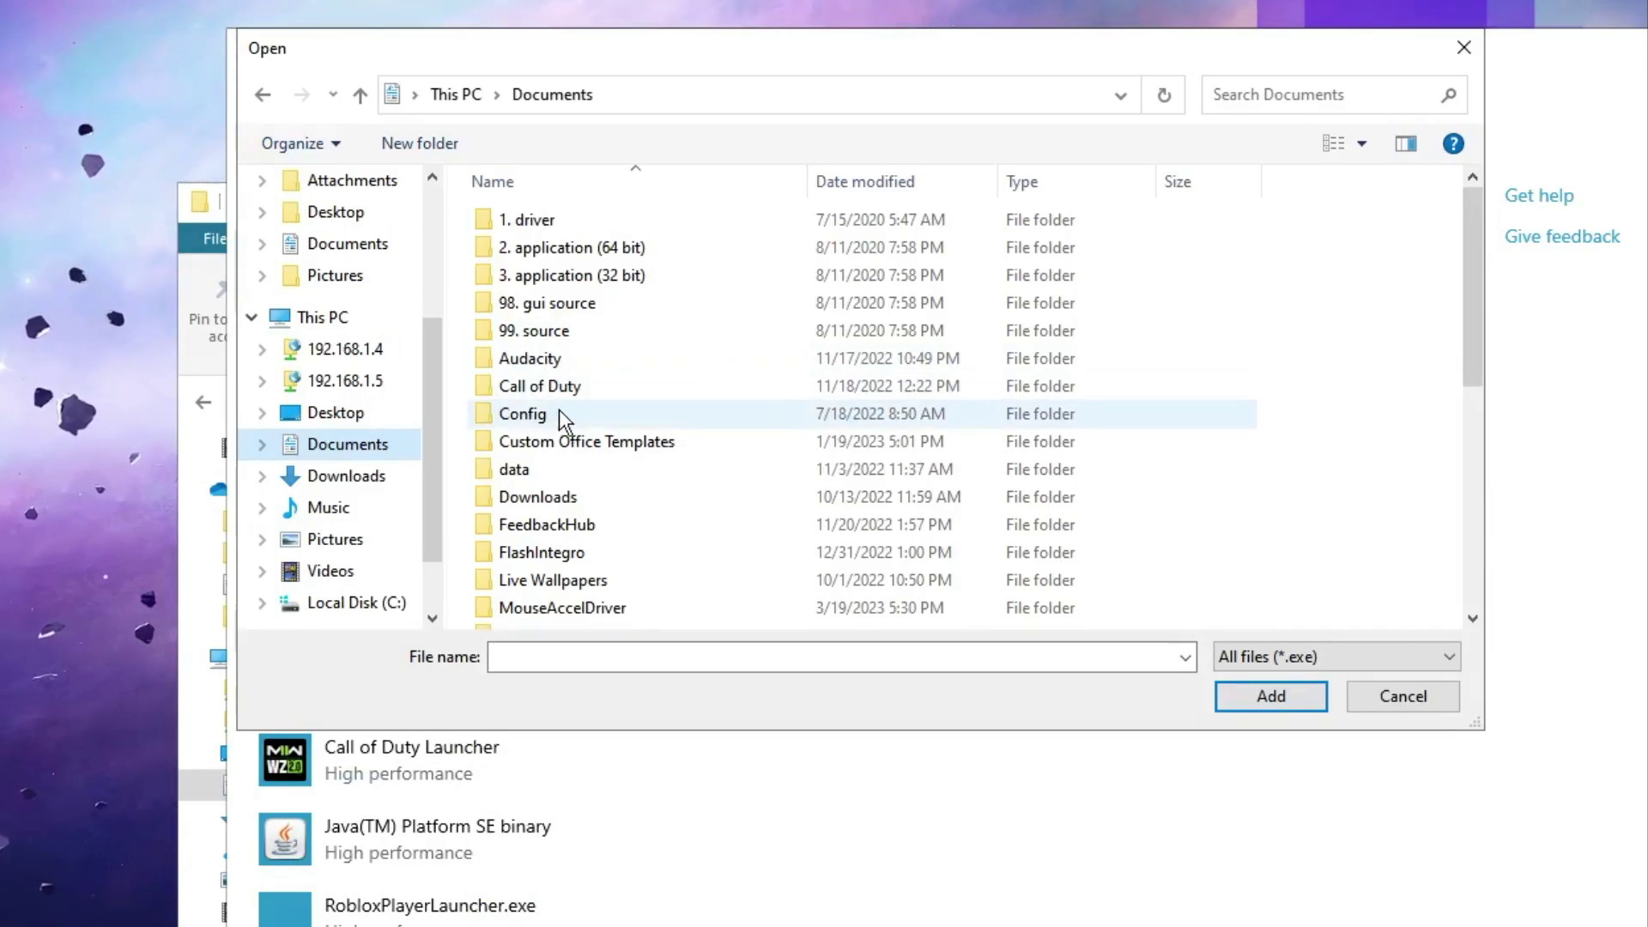
Copy the Win64 folder path into the file picker and add VALORANT-Win64-Shipping.exe
{"action": "left_click", "coordinate": [191, 228]}
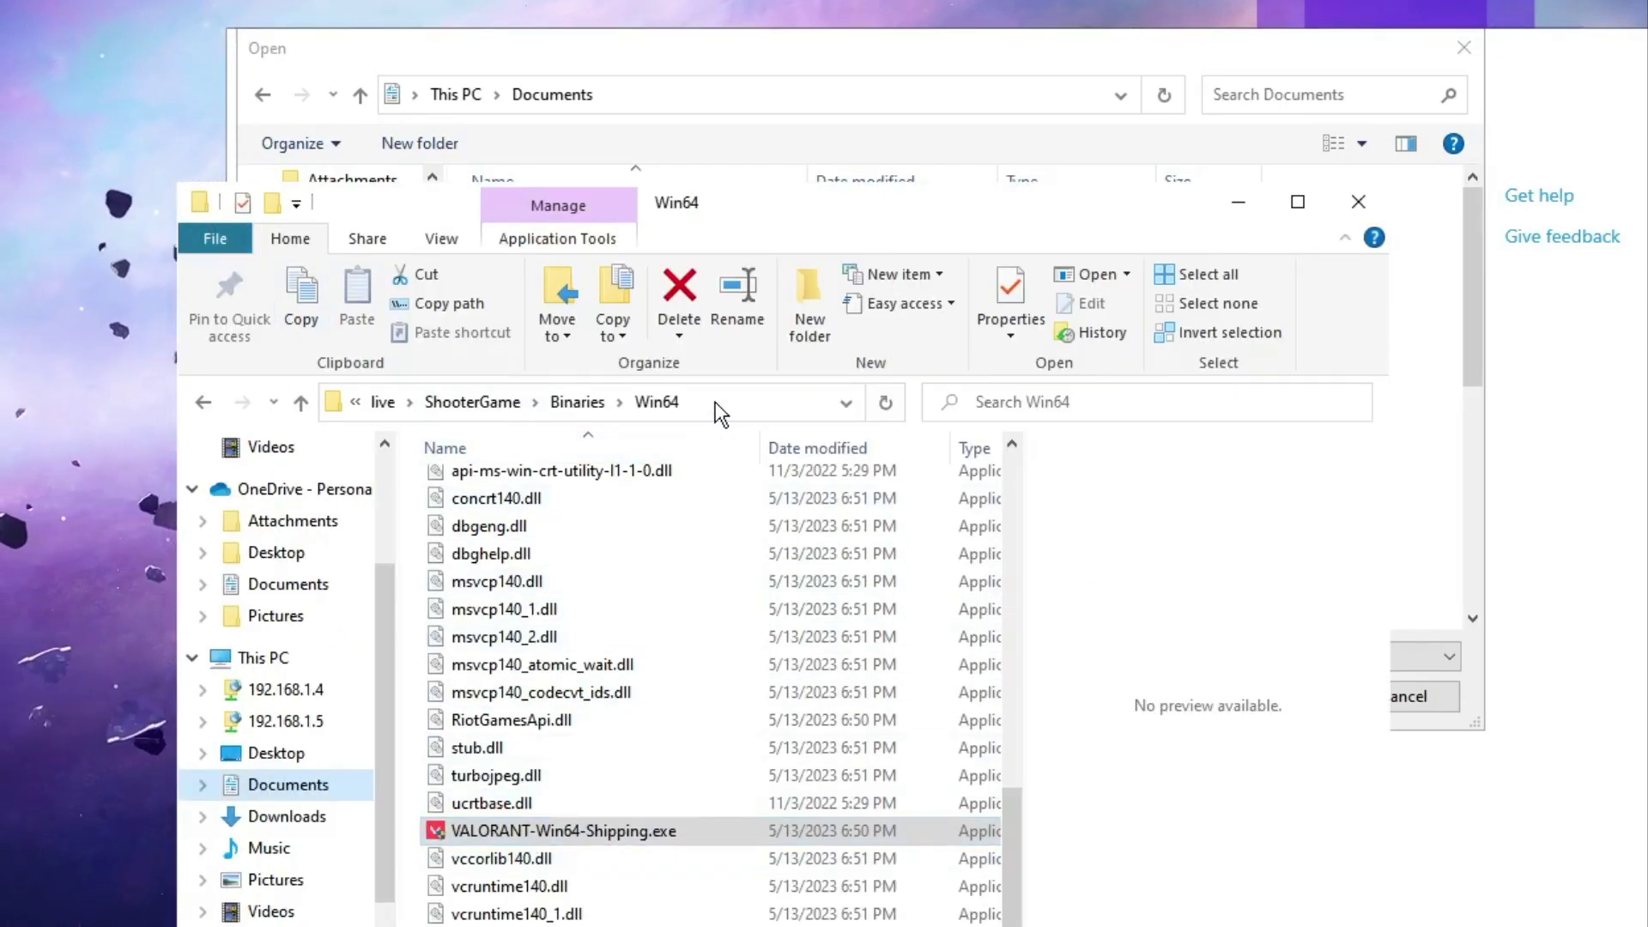
{"action": "left_click", "coordinate": [740, 400]}
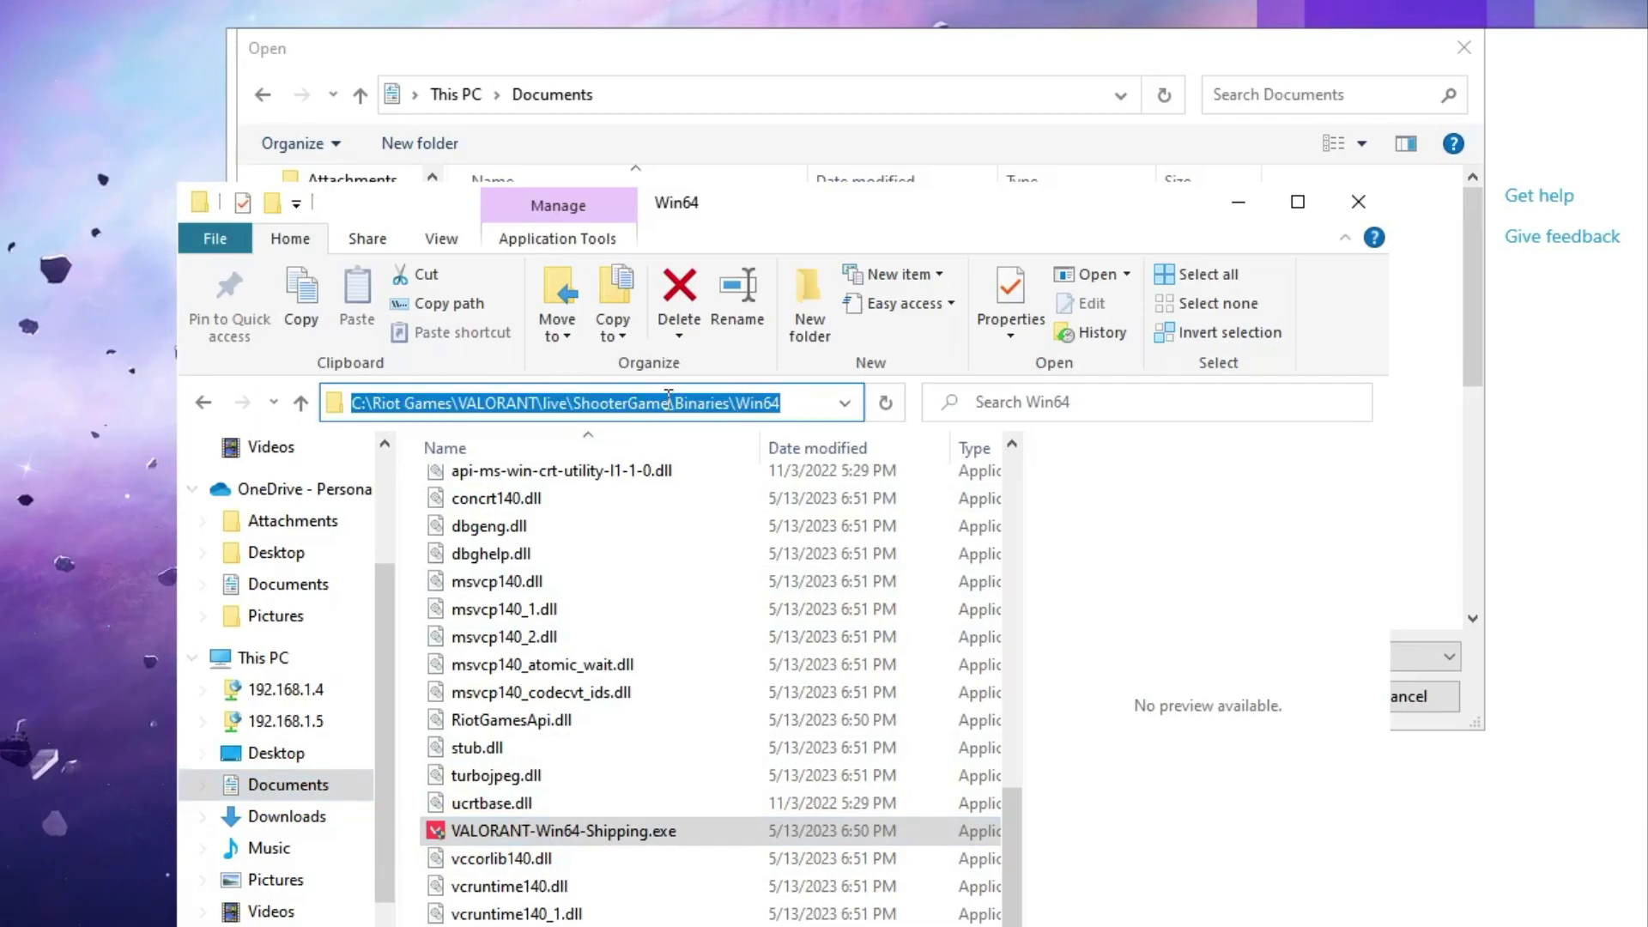
{"action": "right_click", "coordinate": [669, 397]}
{"action": "left_click", "coordinate": [747, 484]}
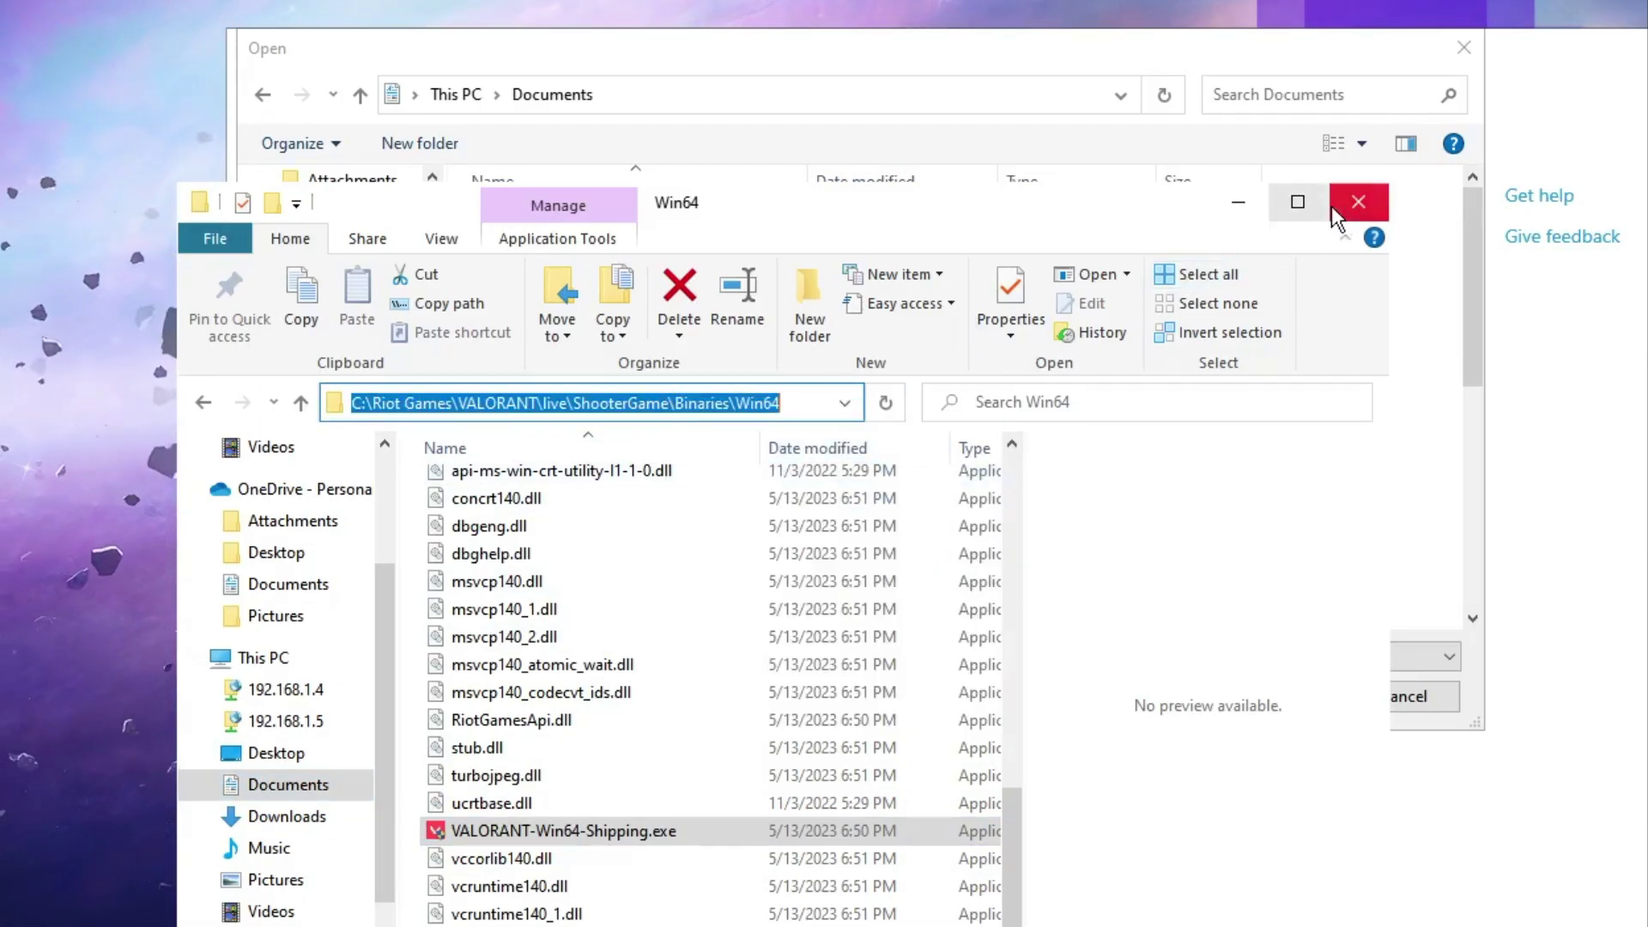
{"action": "left_click", "coordinate": [1358, 202]}
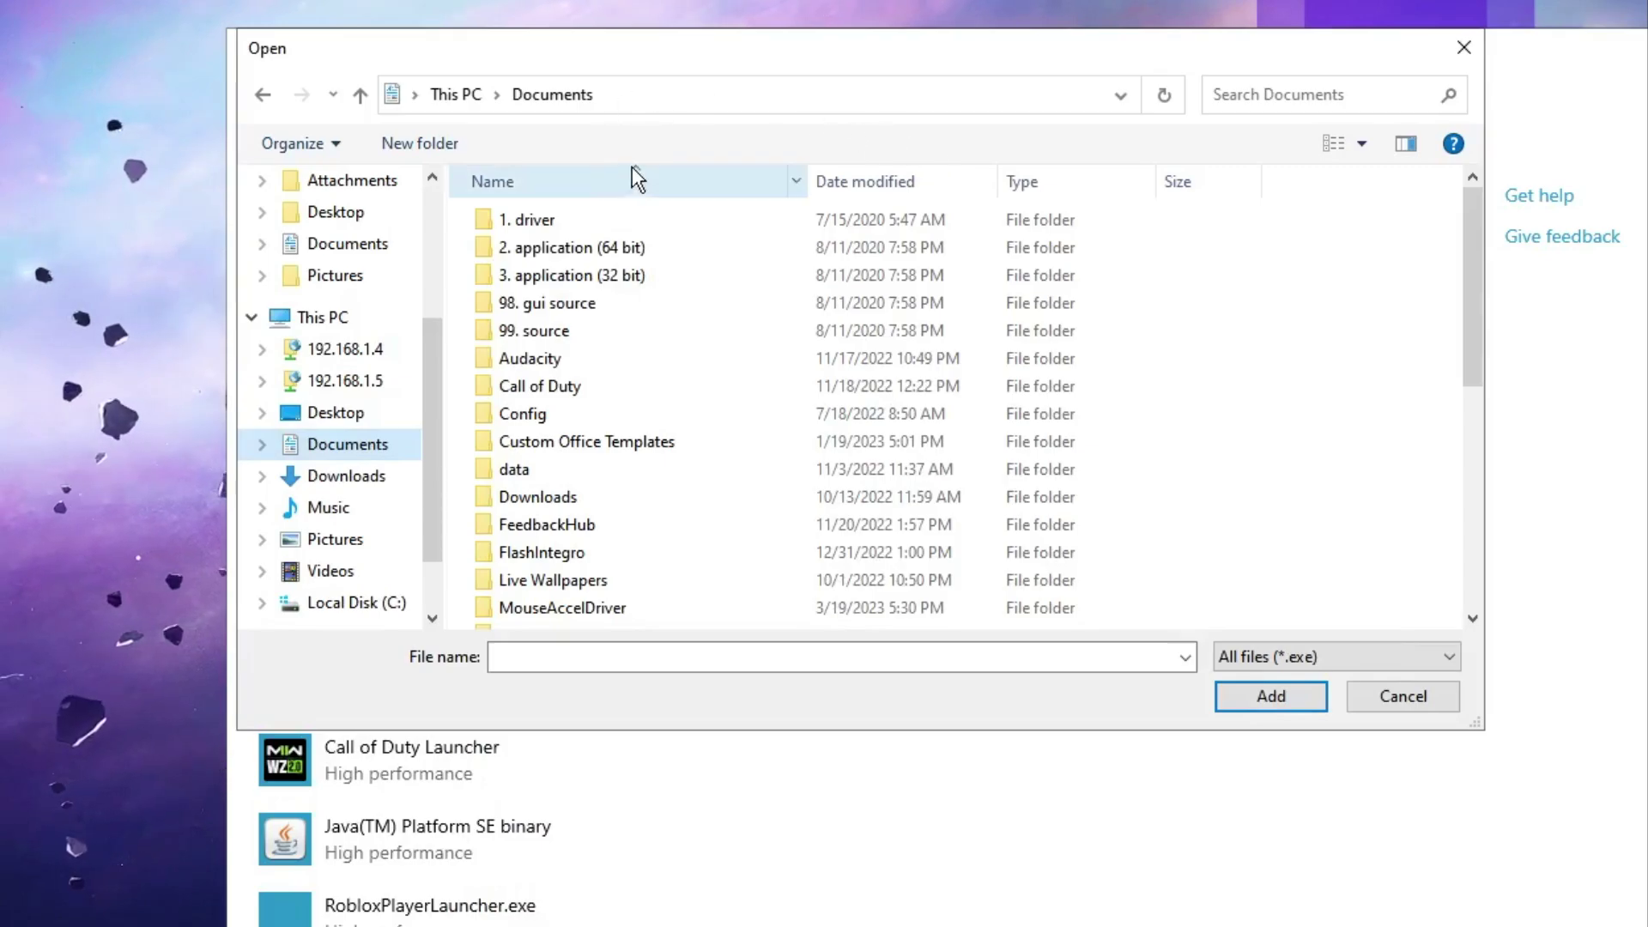
{"action": "left_click", "coordinate": [635, 96]}
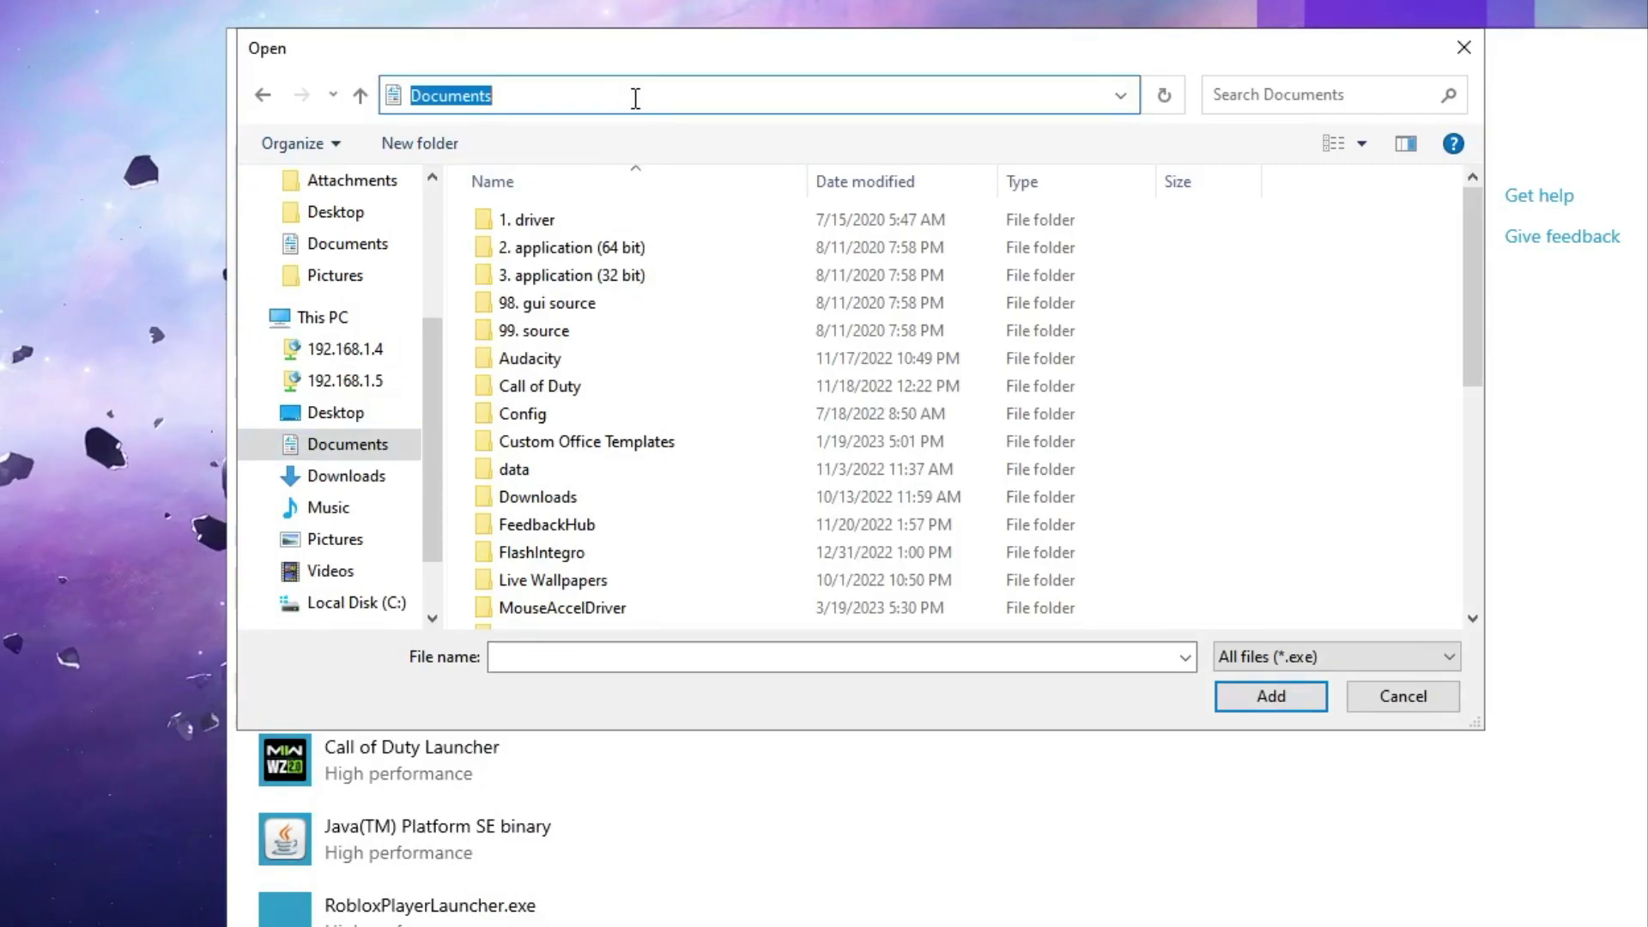
{"action": "key", "text": "Return"}
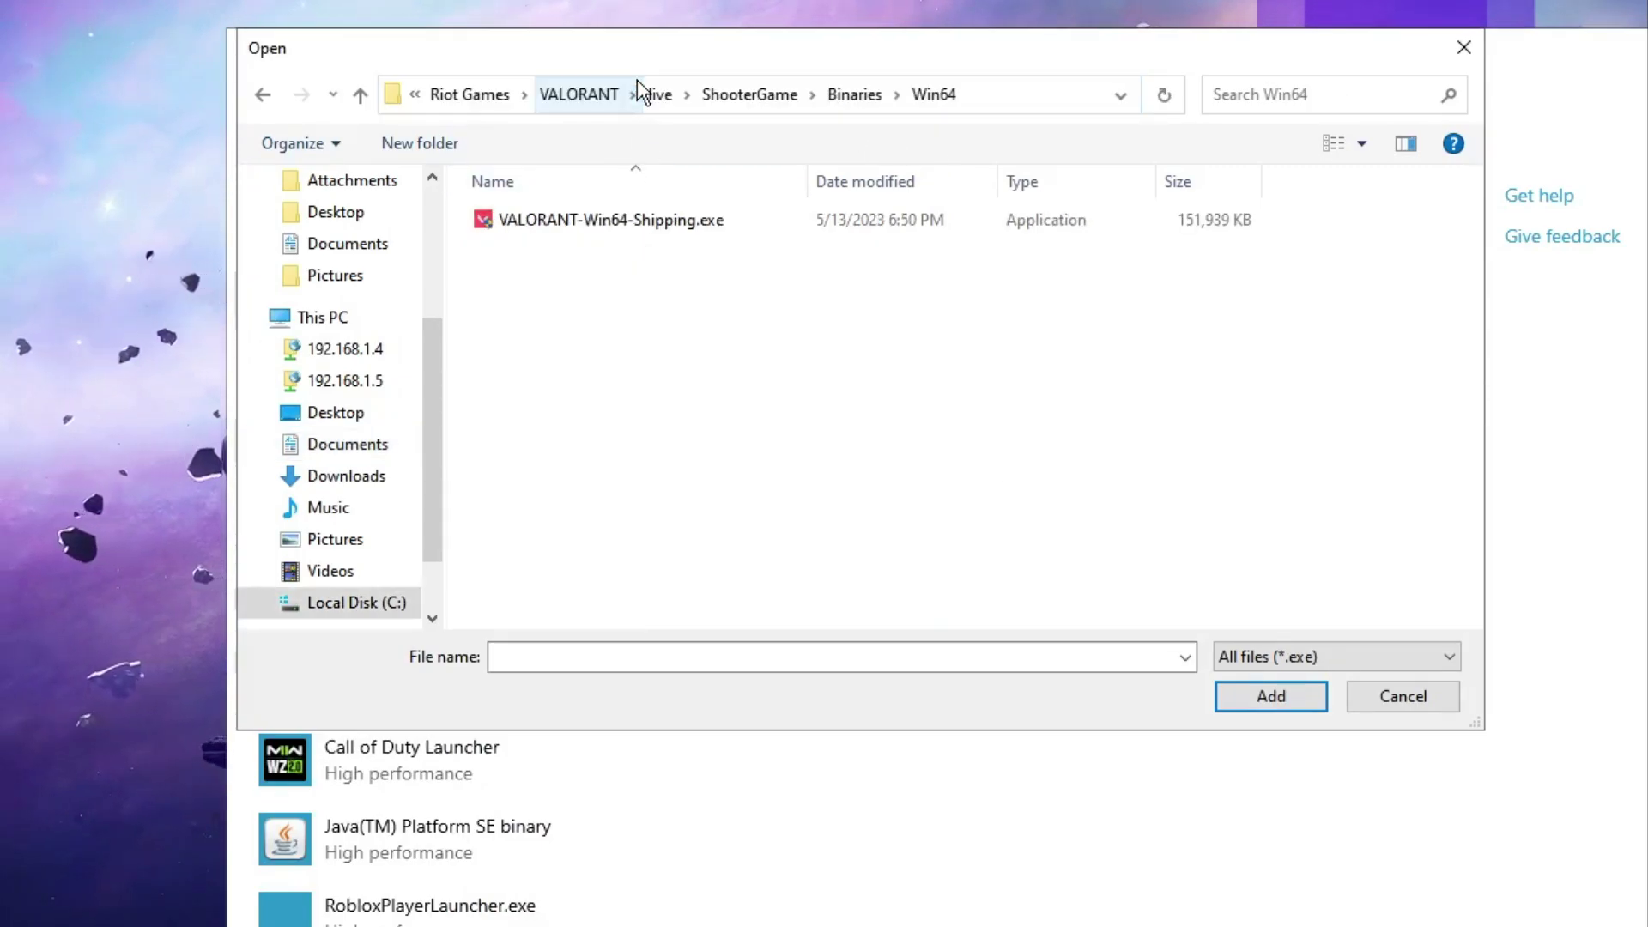
{"action": "left_click", "coordinate": [581, 228]}
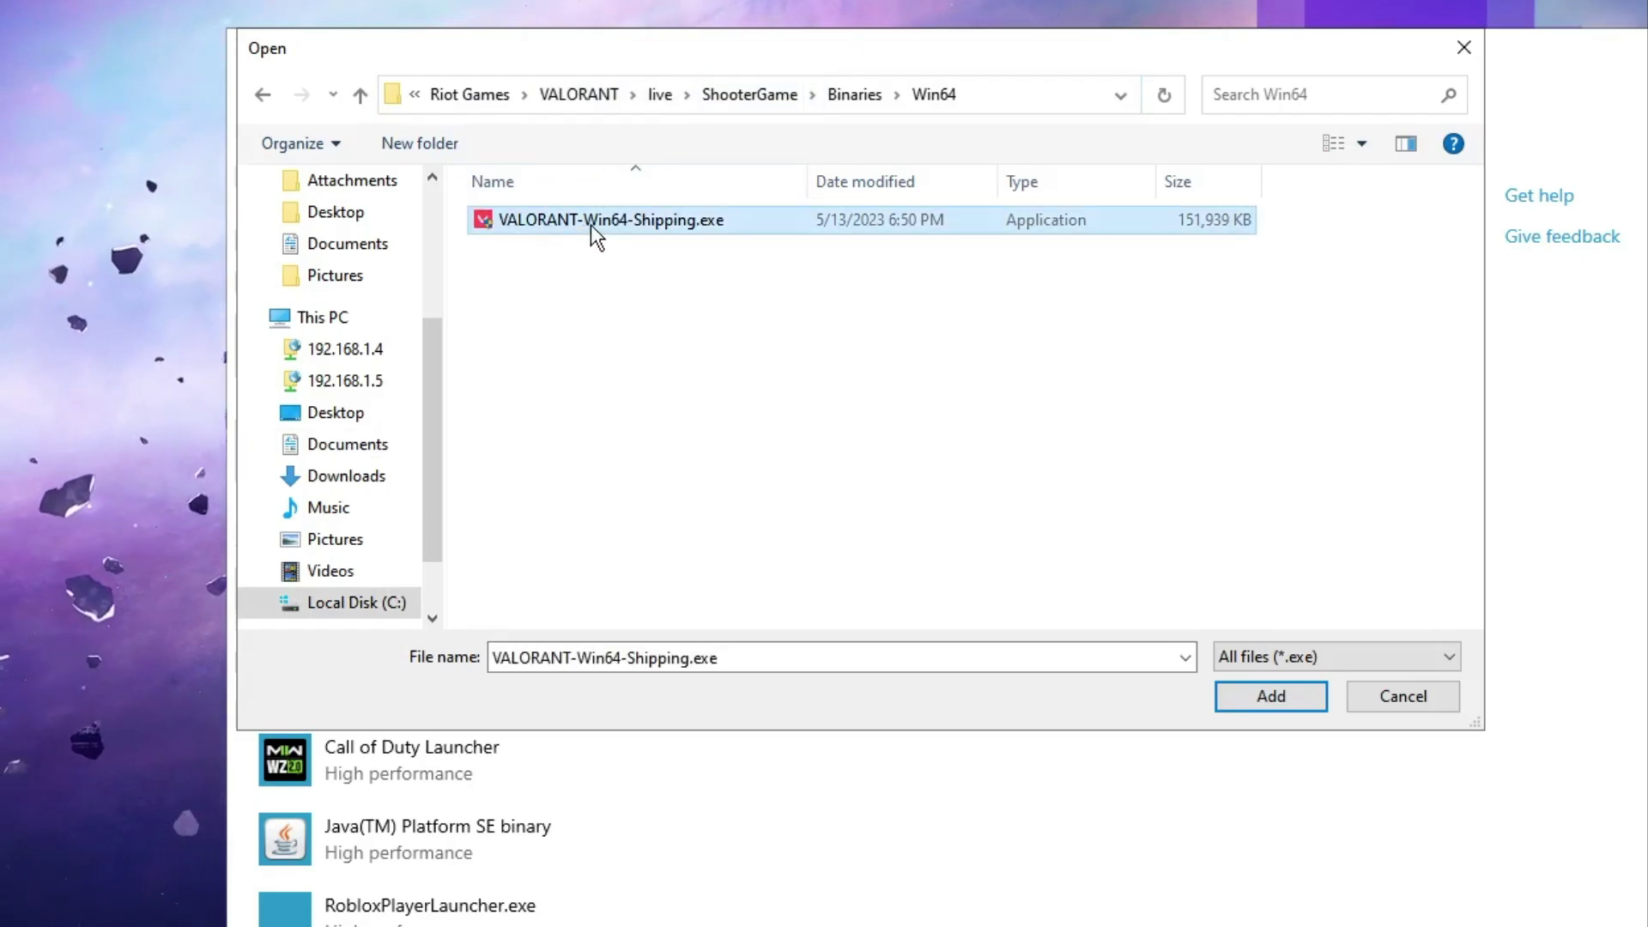
{"action": "left_click", "coordinate": [1256, 699]}
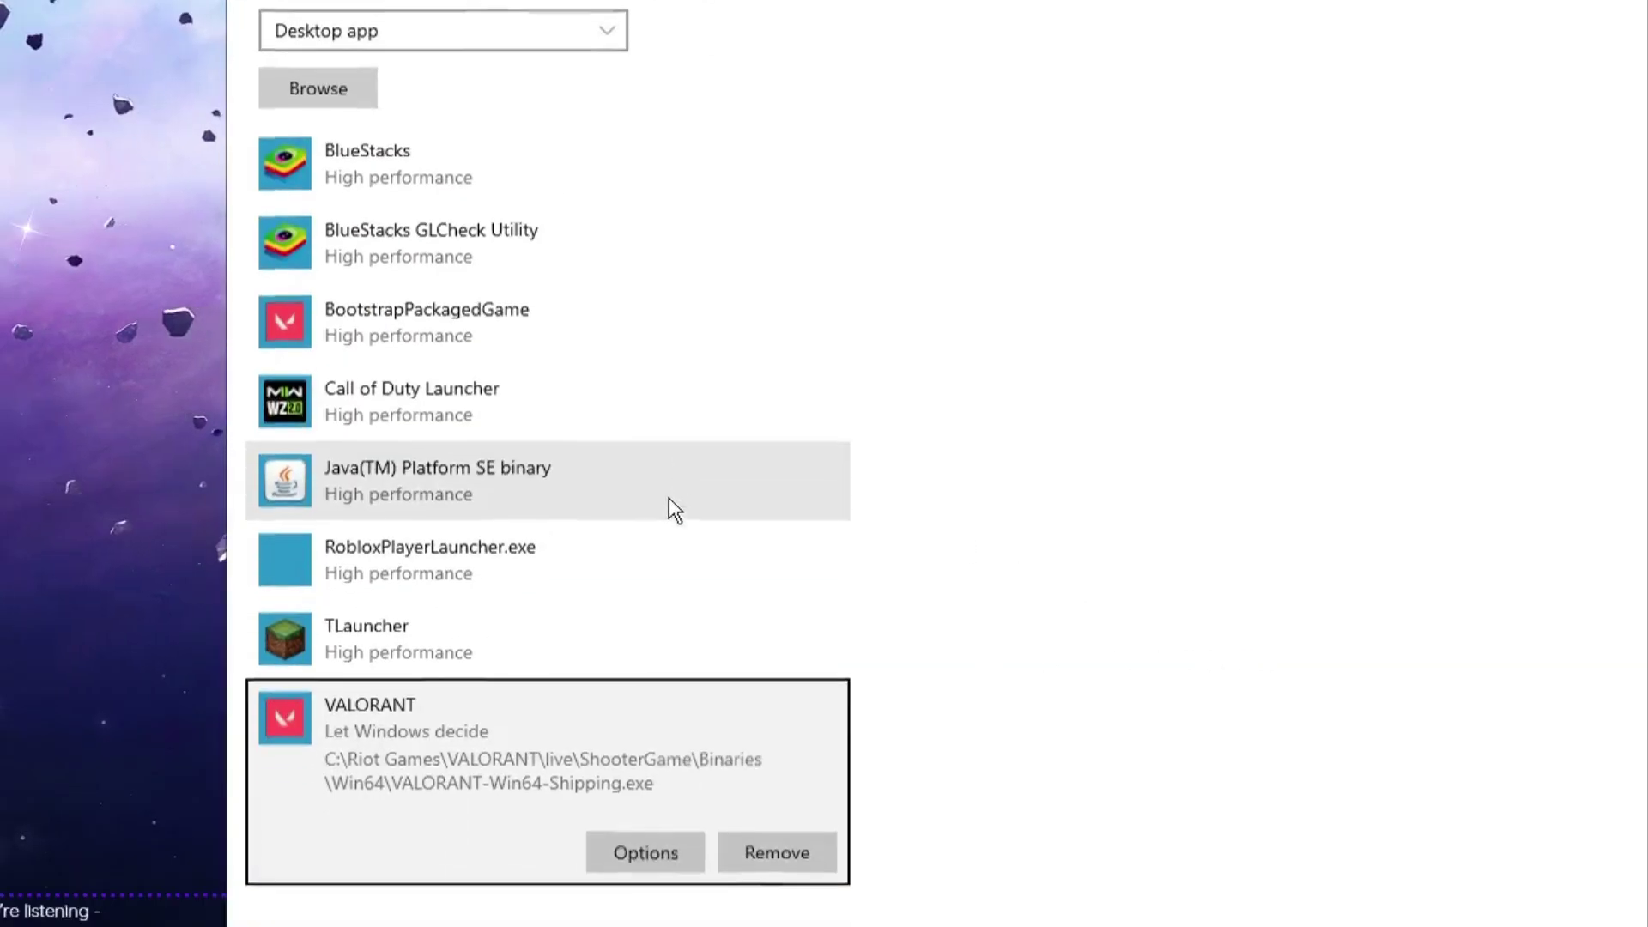
Save High performance as VALORANT's graphics option and close the Settings window
{"action": "left_click", "coordinate": [652, 853]}
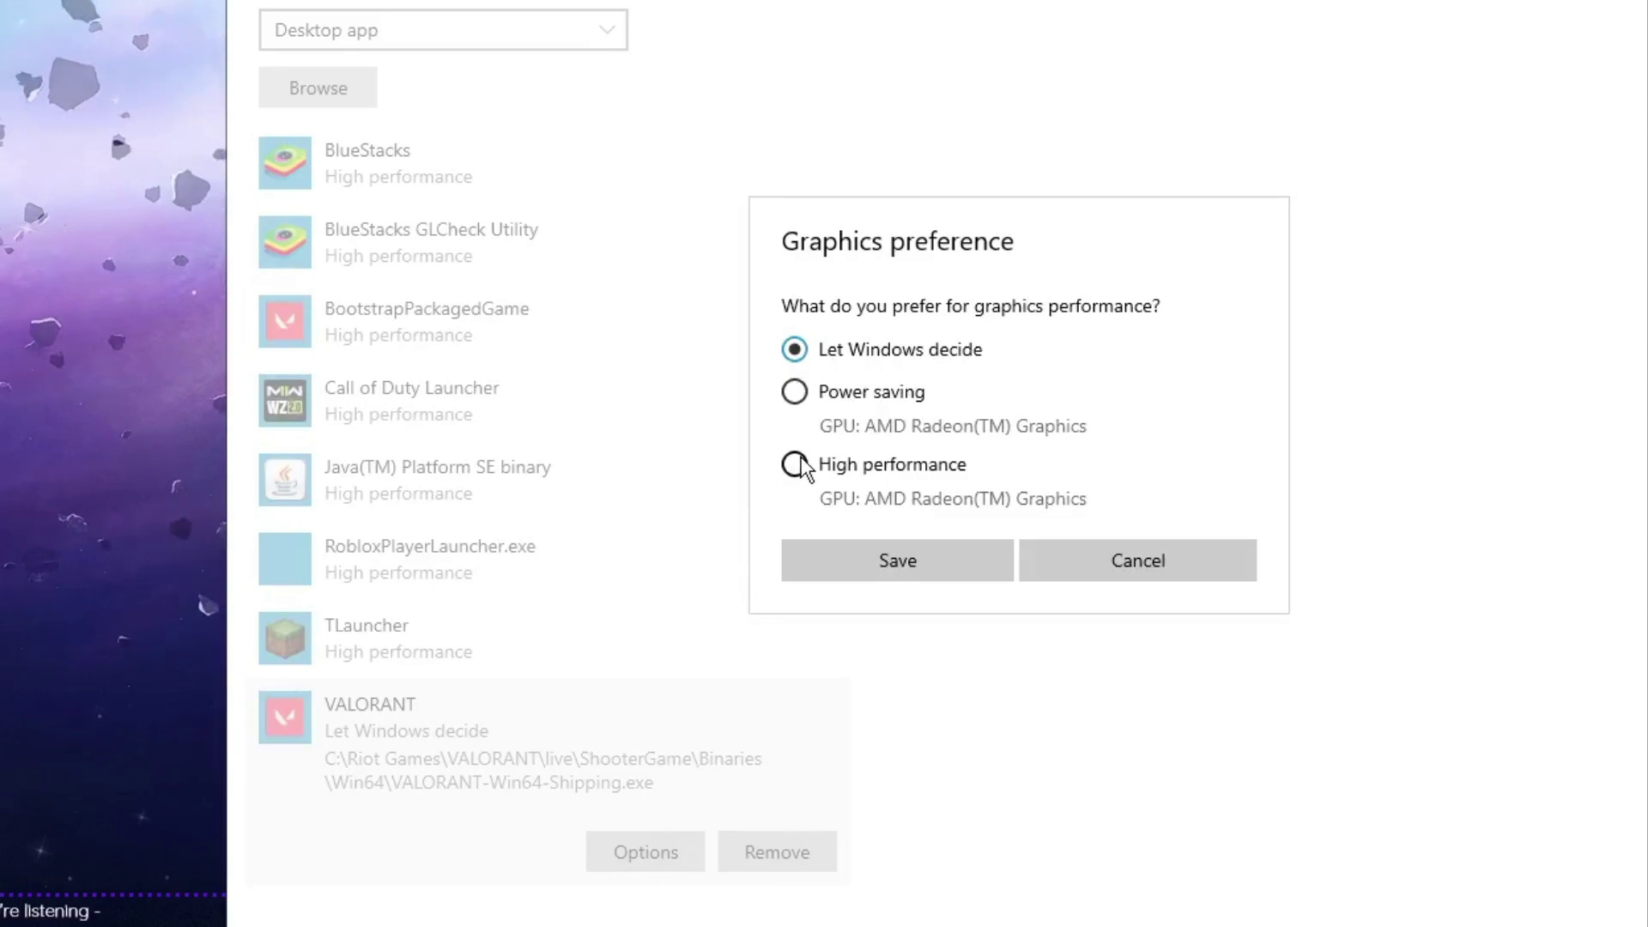
{"action": "left_click", "coordinate": [898, 561]}
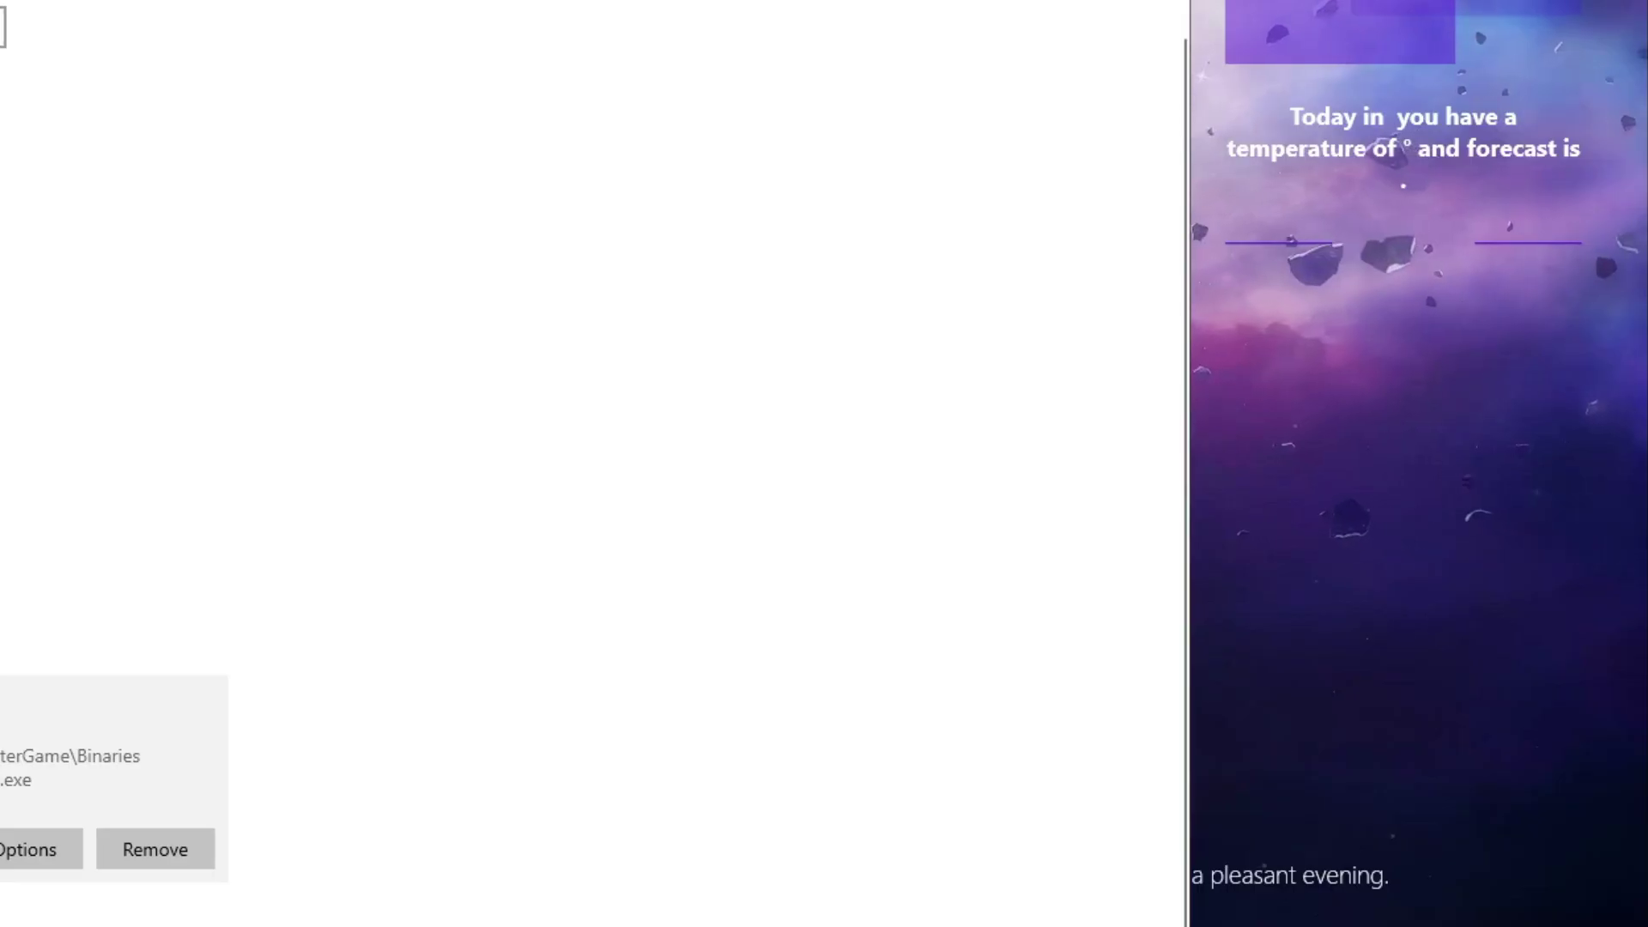
{"action": "left_click", "coordinate": [1323, 158]}
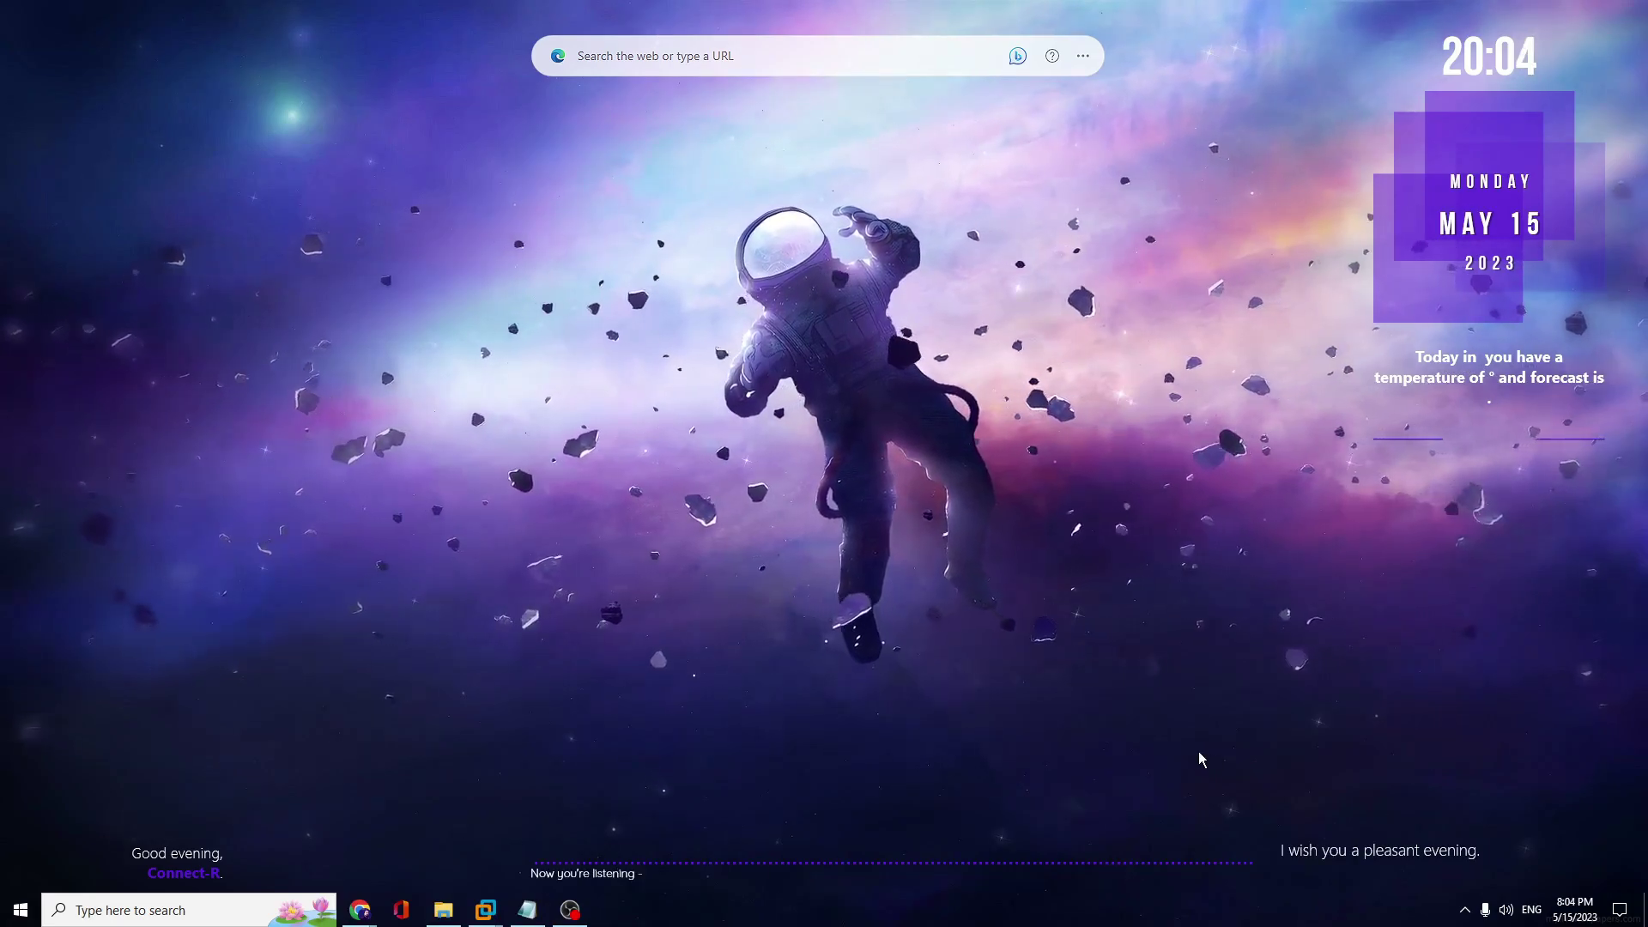
Bring Discord up from the system tray and open its user settings
{"action": "left_click", "coordinate": [1465, 909]}
{"action": "left_click", "coordinate": [1484, 875]}
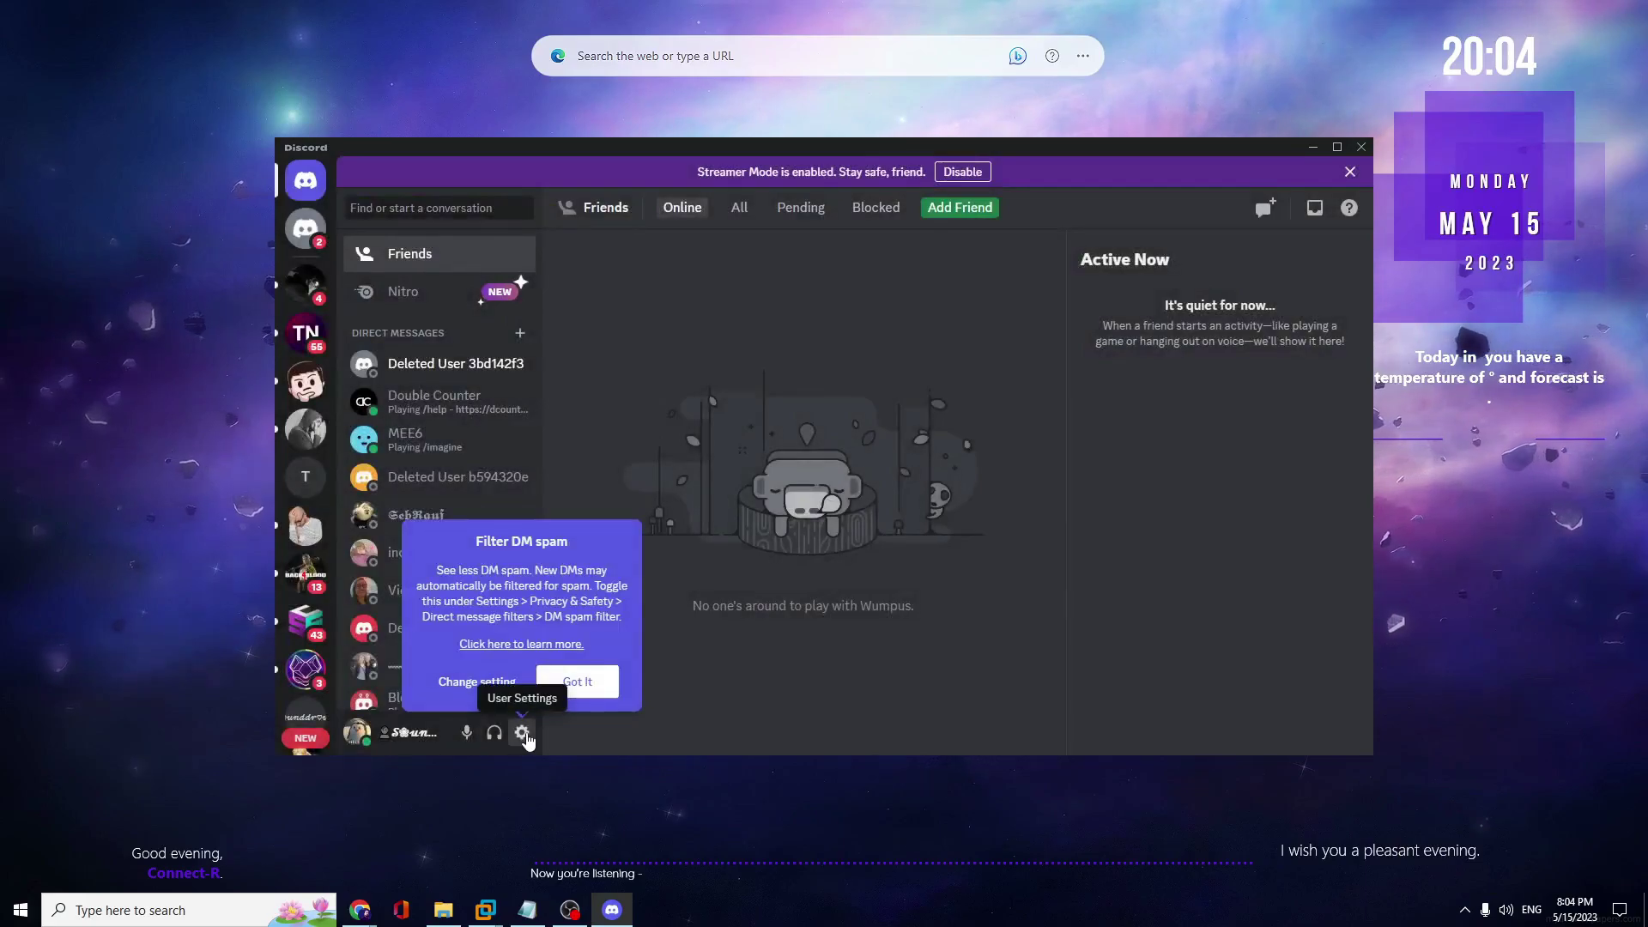
{"action": "left_click", "coordinate": [526, 734]}
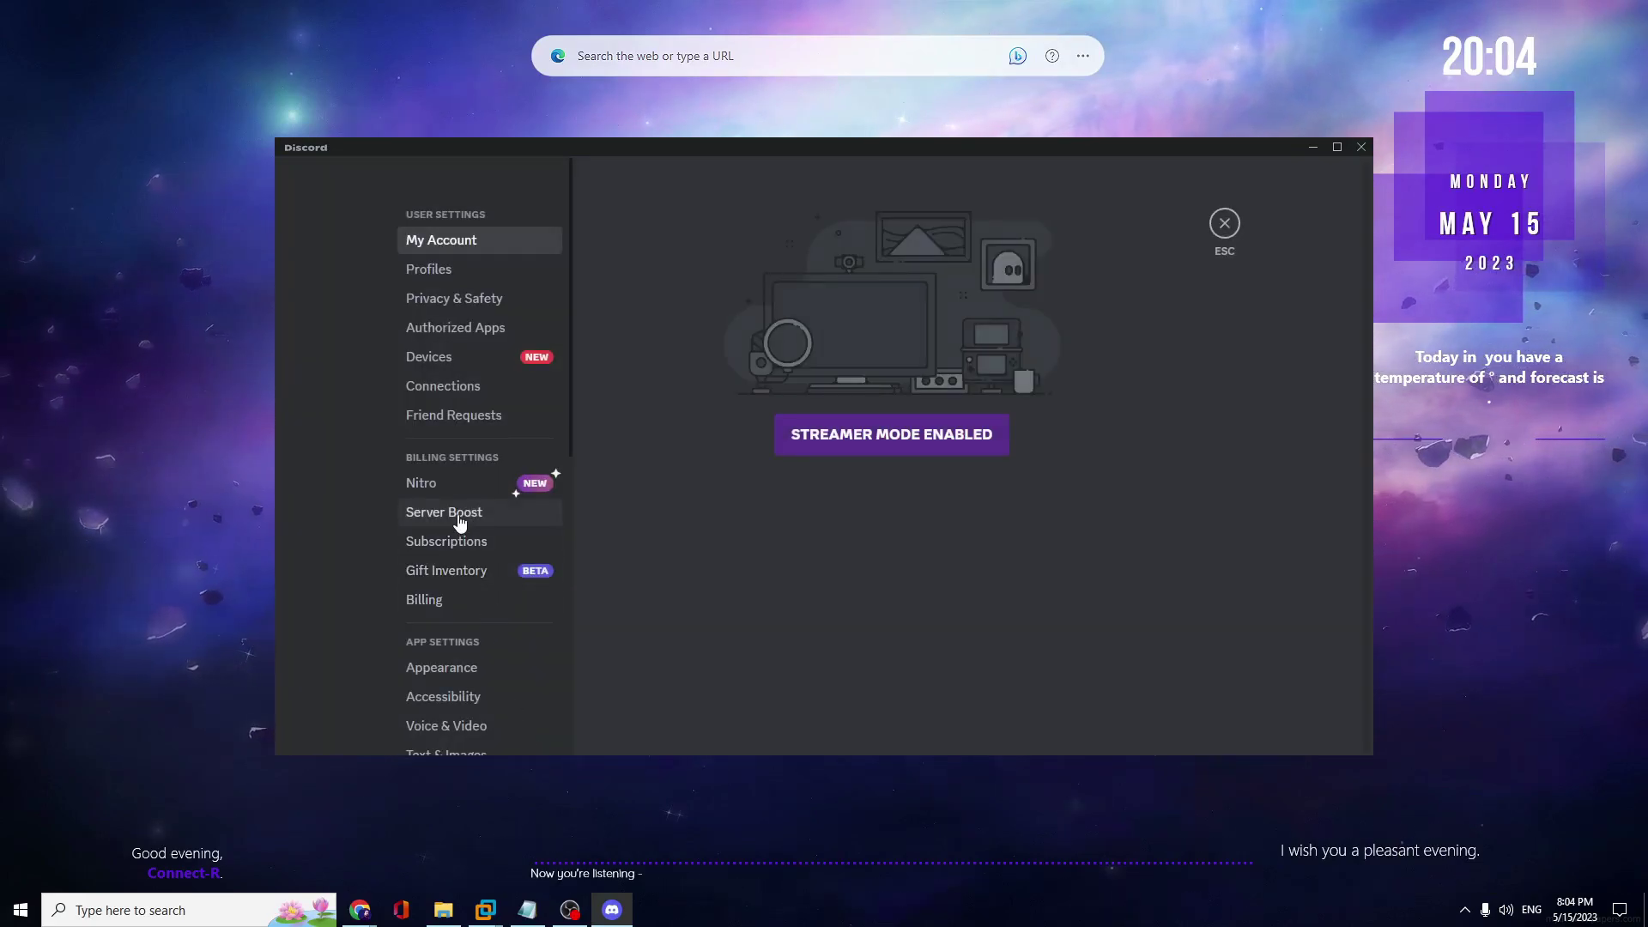
Switch off Hardware Acceleration on Discord's Advanced page and confirm the relaunch
{"action": "scroll", "coordinate": [459, 519], "scroll_direction": "down", "scroll_amount": 2}
{"action": "scroll", "coordinate": [459, 526], "scroll_direction": "down", "scroll_amount": 1}
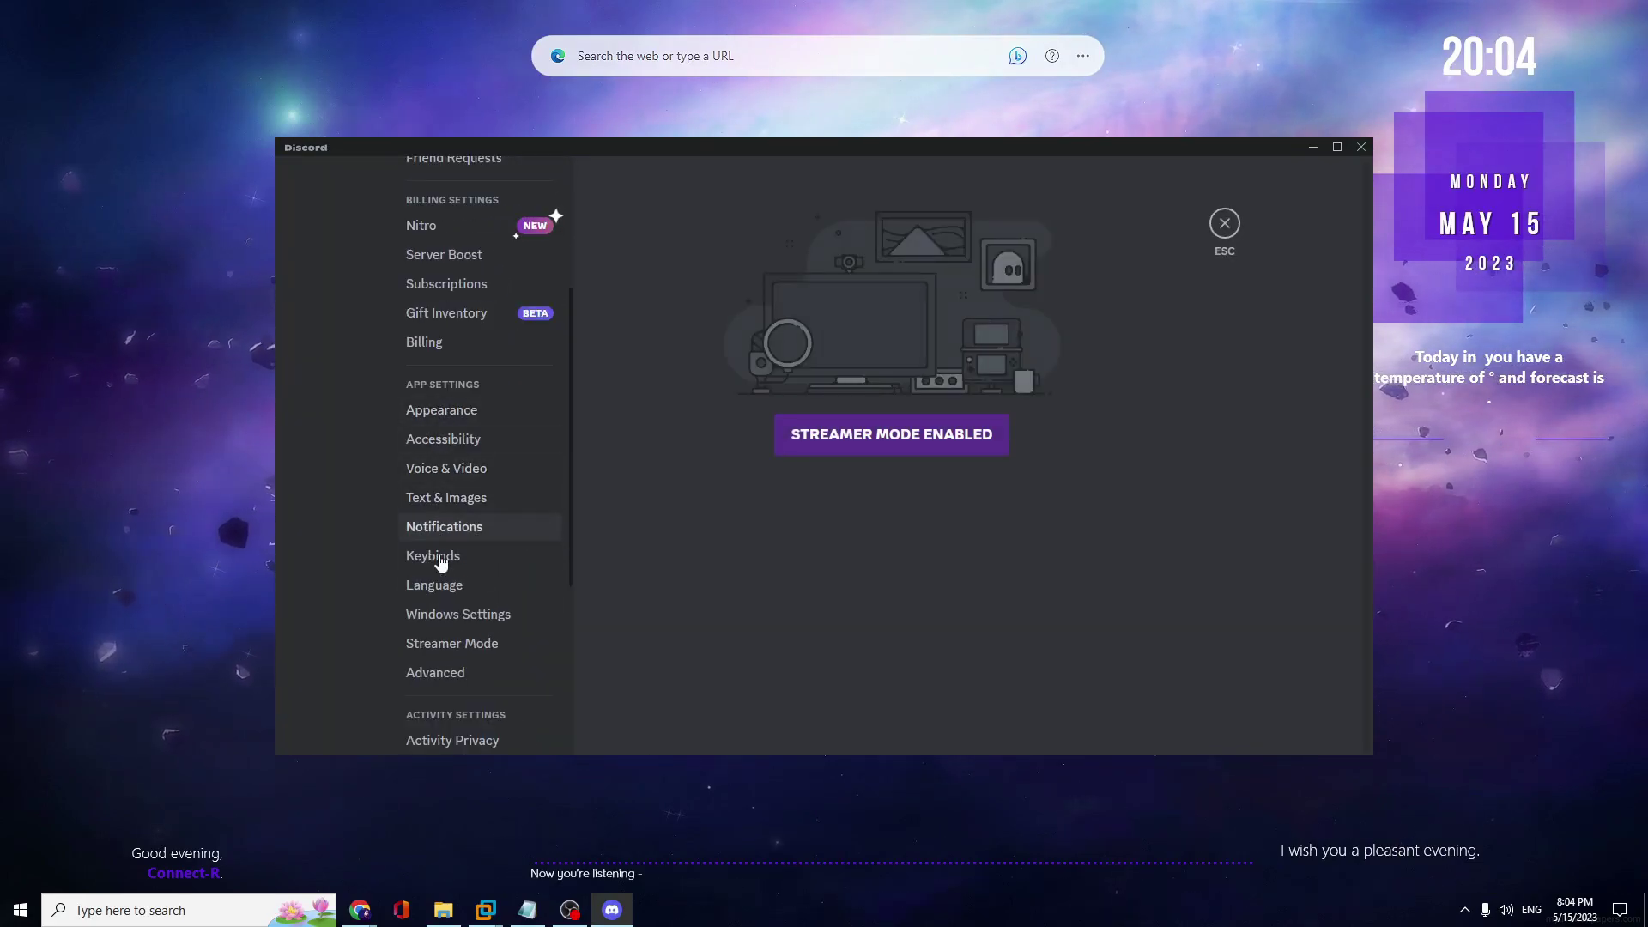
{"action": "scroll", "coordinate": [441, 562], "scroll_direction": "down", "scroll_amount": 3}
{"action": "left_click", "coordinate": [455, 417]}
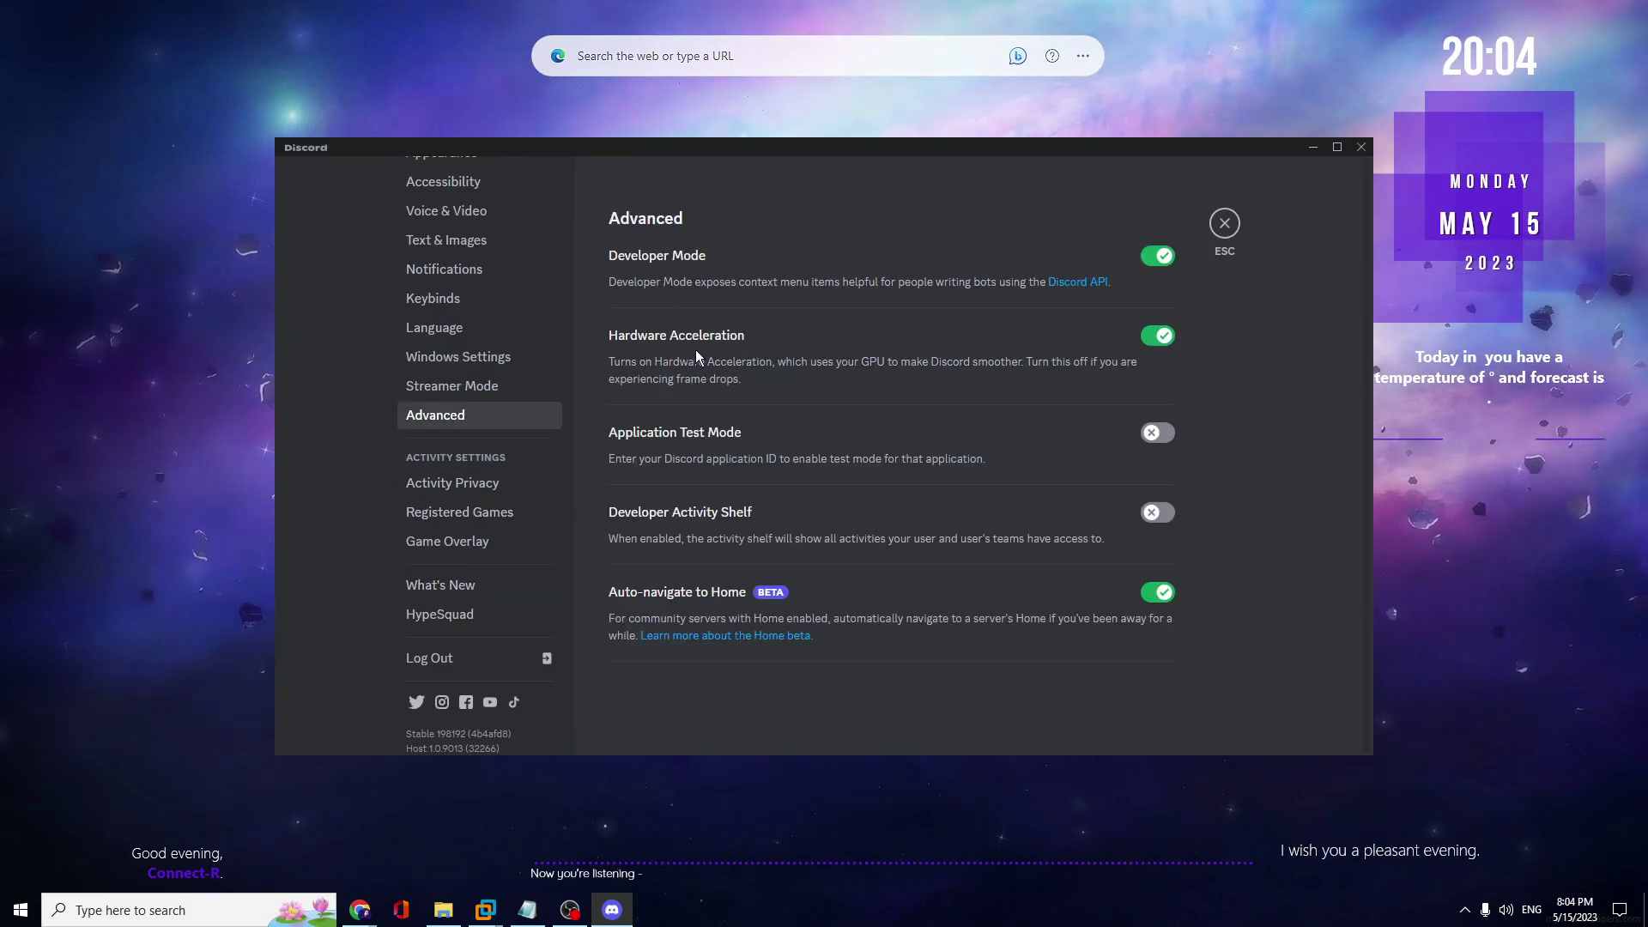
{"action": "left_click", "coordinate": [1164, 336]}
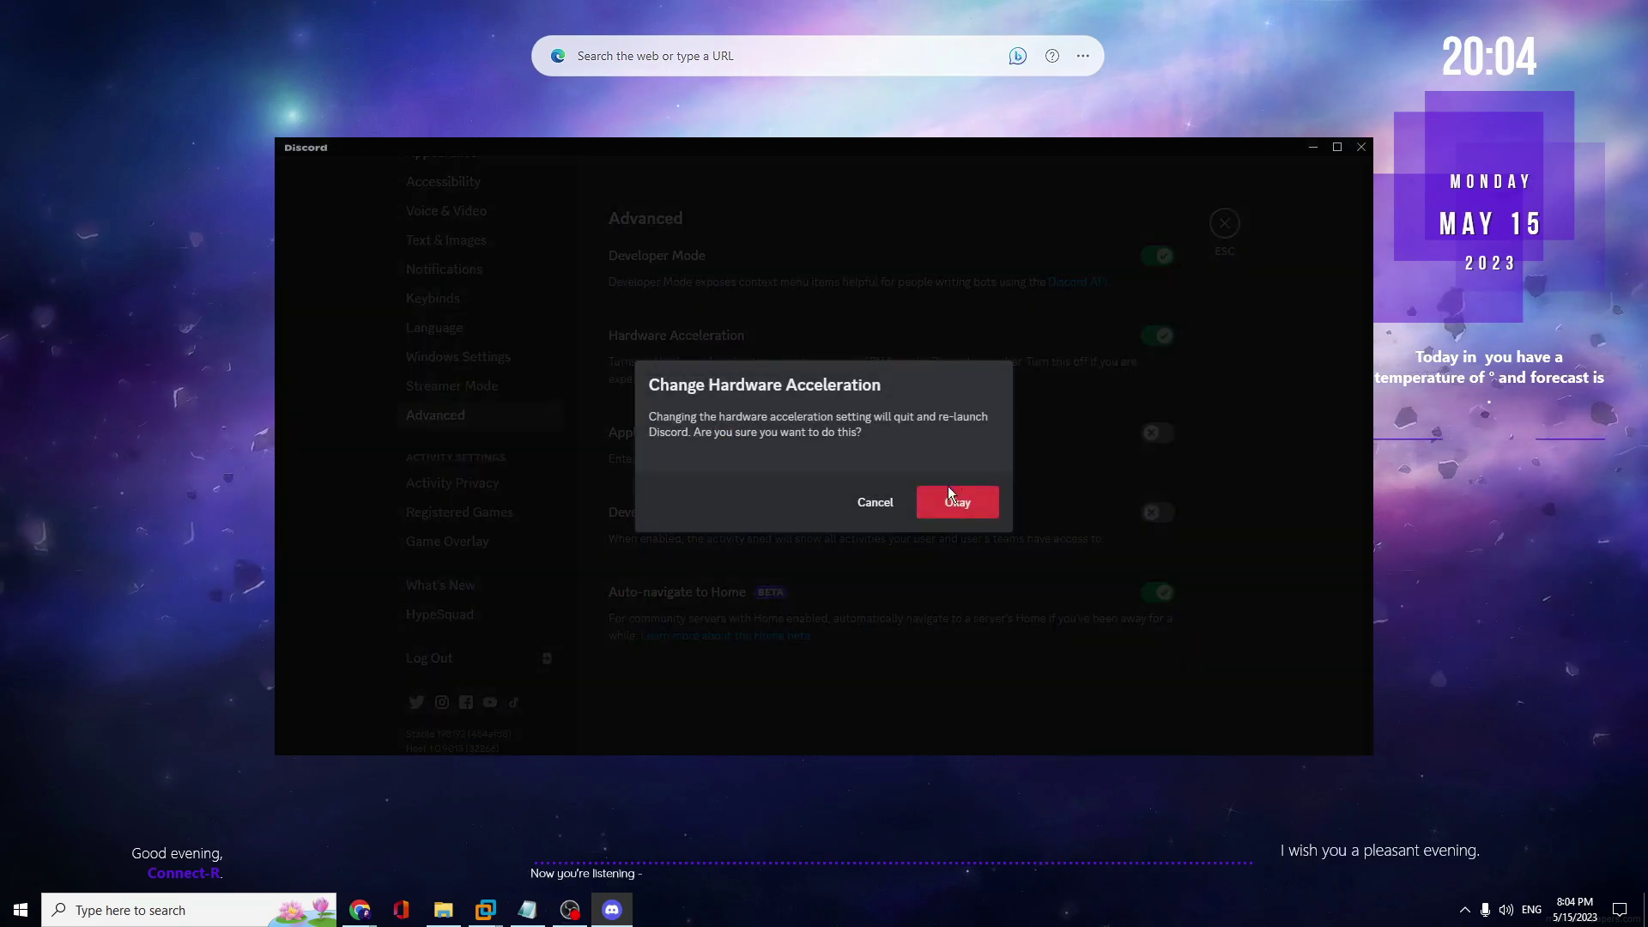
{"action": "left_click", "coordinate": [953, 503]}
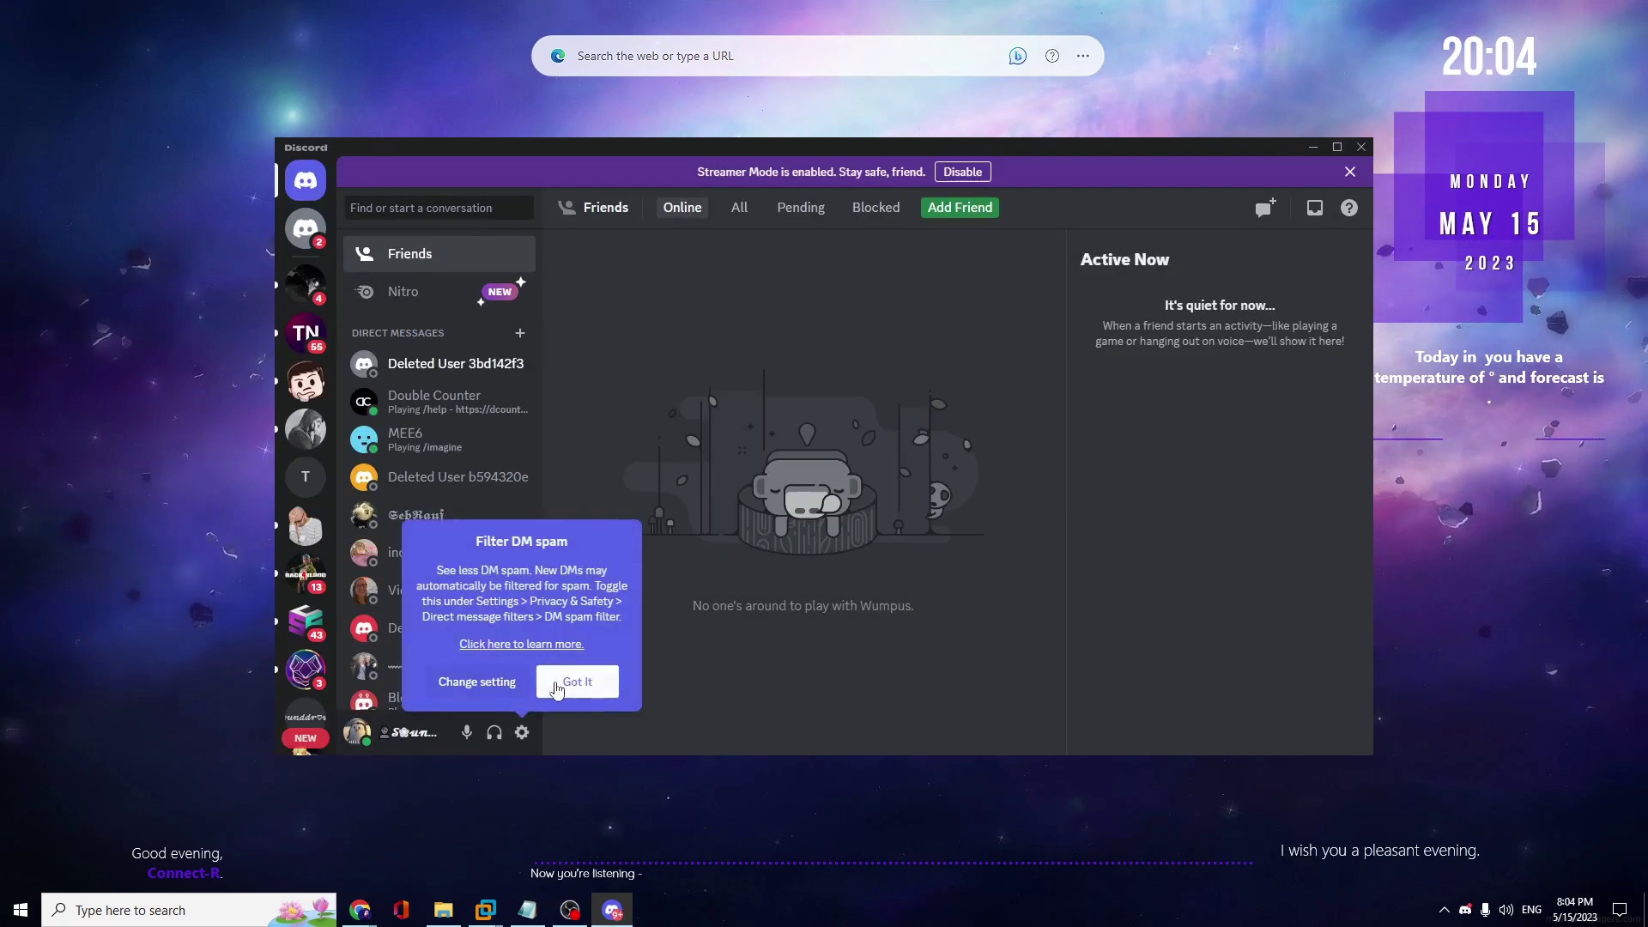
Dismiss the DM spam filter notice, switch off Voice & Video Debug Logging, and confirm the relaunch
{"action": "left_click", "coordinate": [556, 688]}
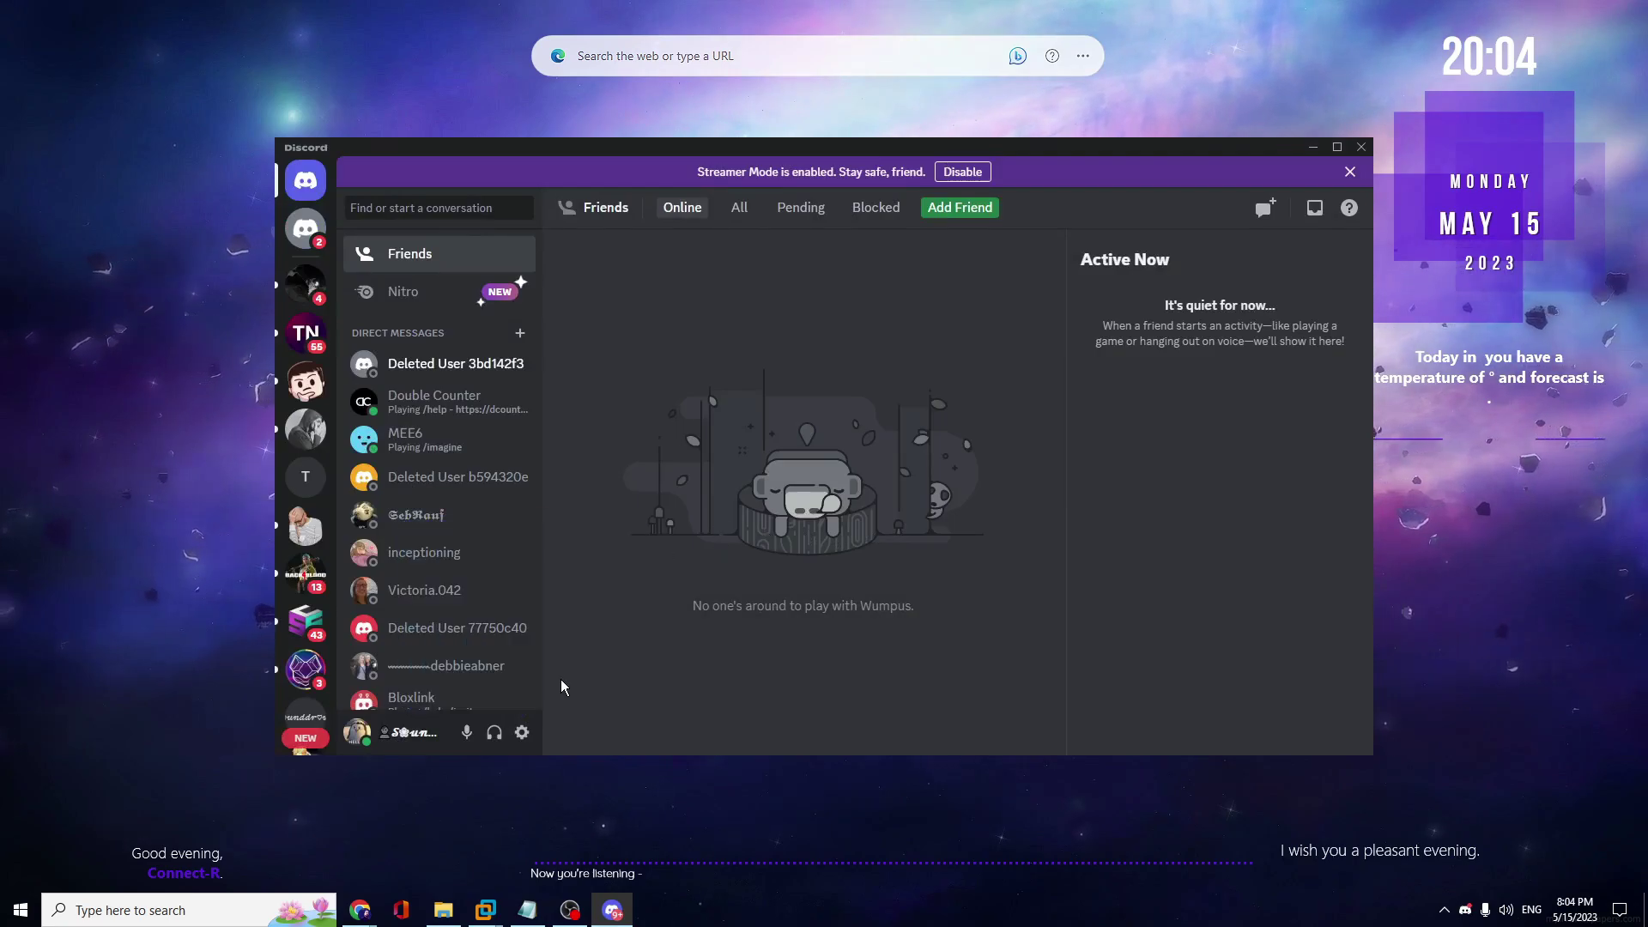
{"action": "left_click", "coordinate": [522, 733]}
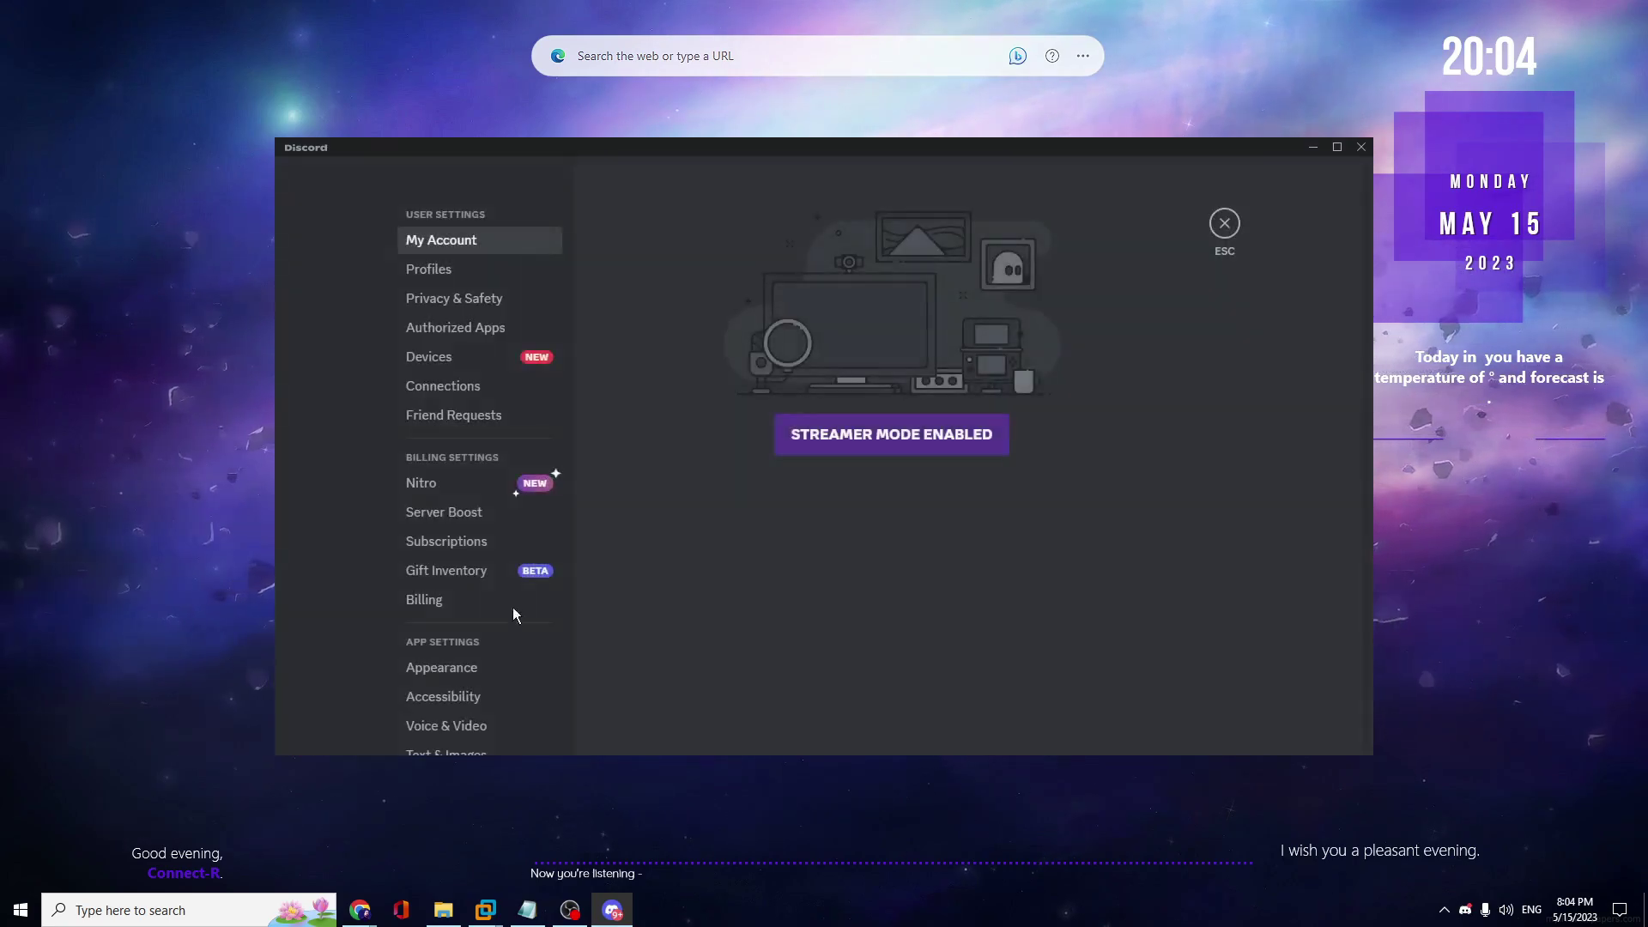
{"action": "scroll", "coordinate": [449, 478], "scroll_direction": "down", "scroll_amount": 3}
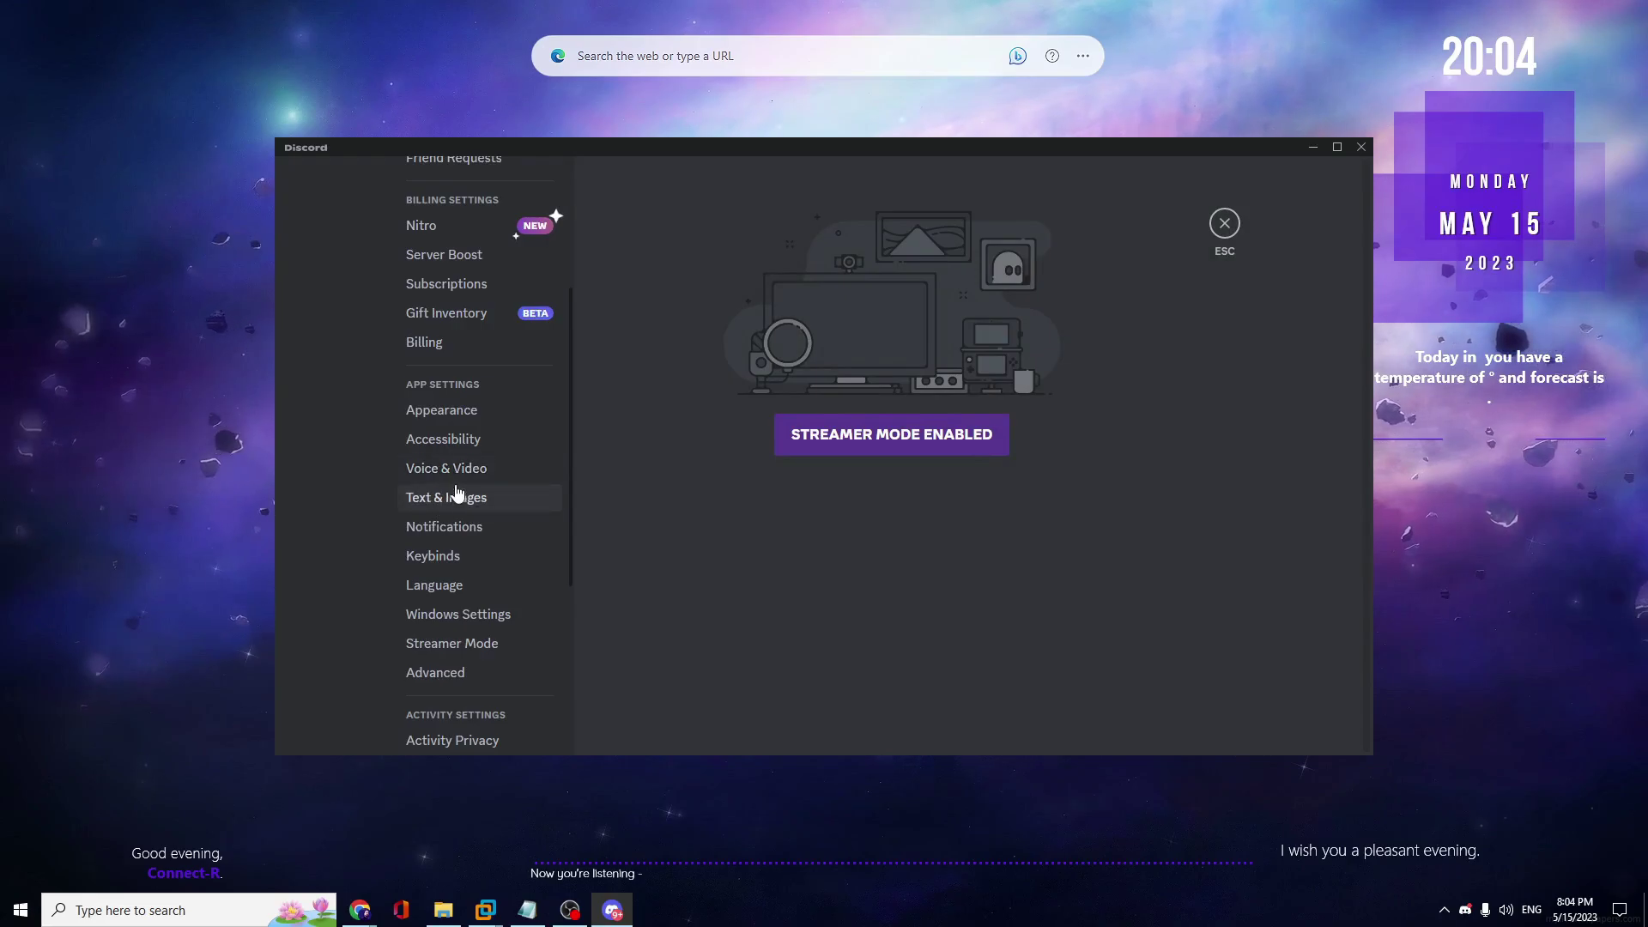
{"action": "left_click", "coordinate": [457, 471]}
{"action": "scroll", "coordinate": [715, 523], "scroll_direction": "down", "scroll_amount": 3}
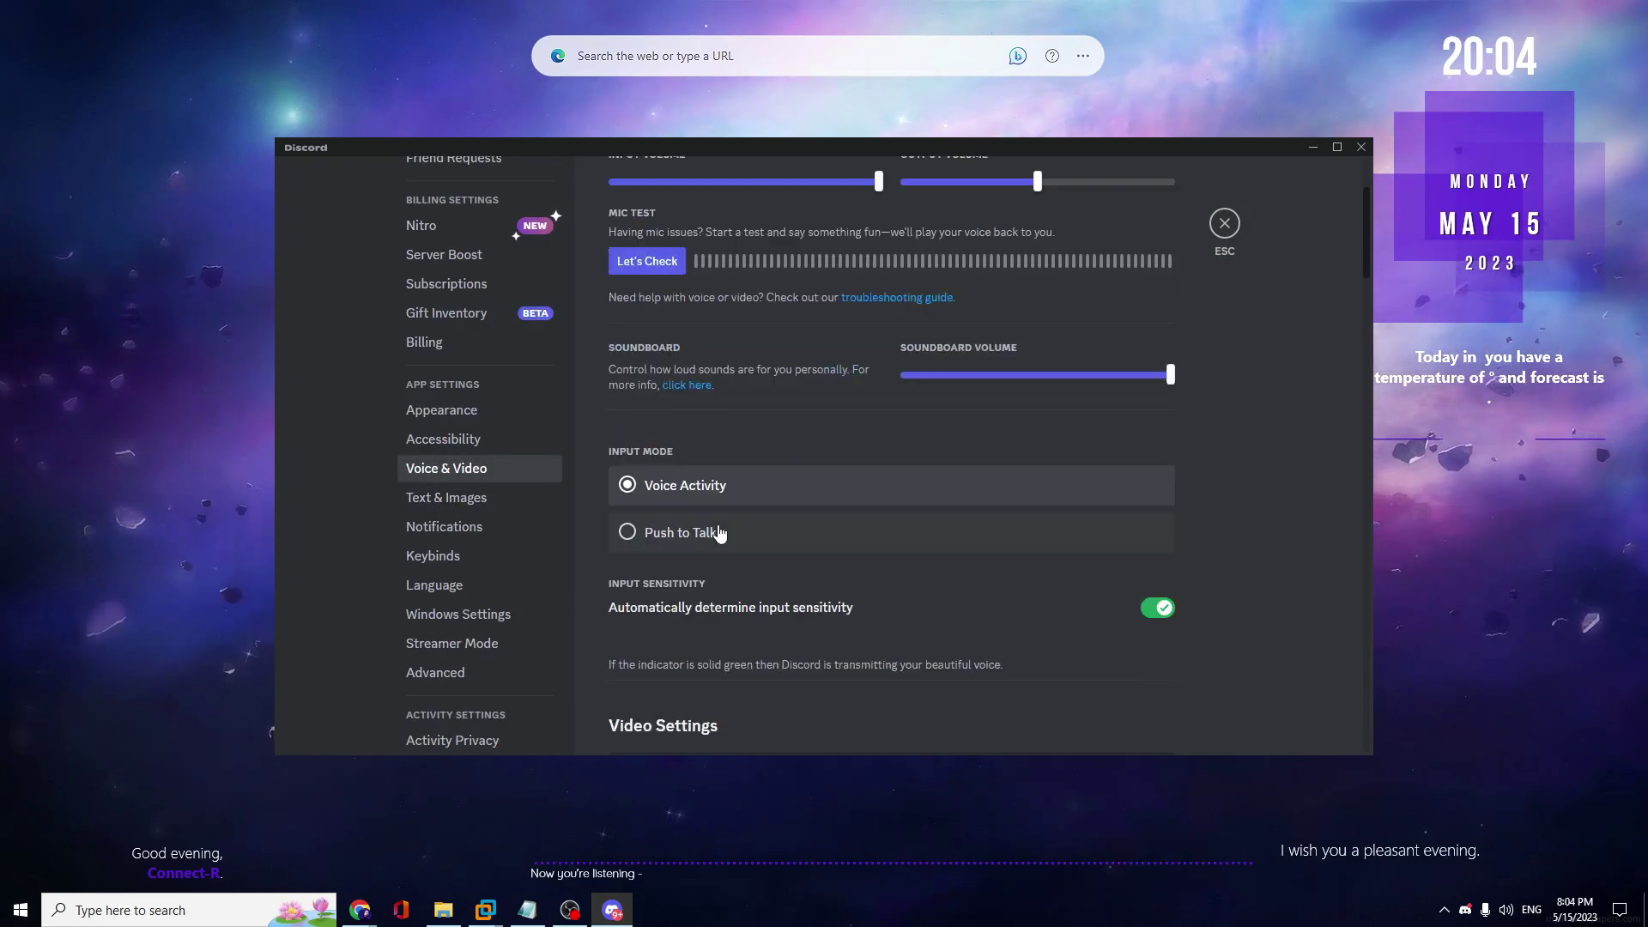
{"action": "scroll", "coordinate": [716, 523], "scroll_direction": "down", "scroll_amount": 10}
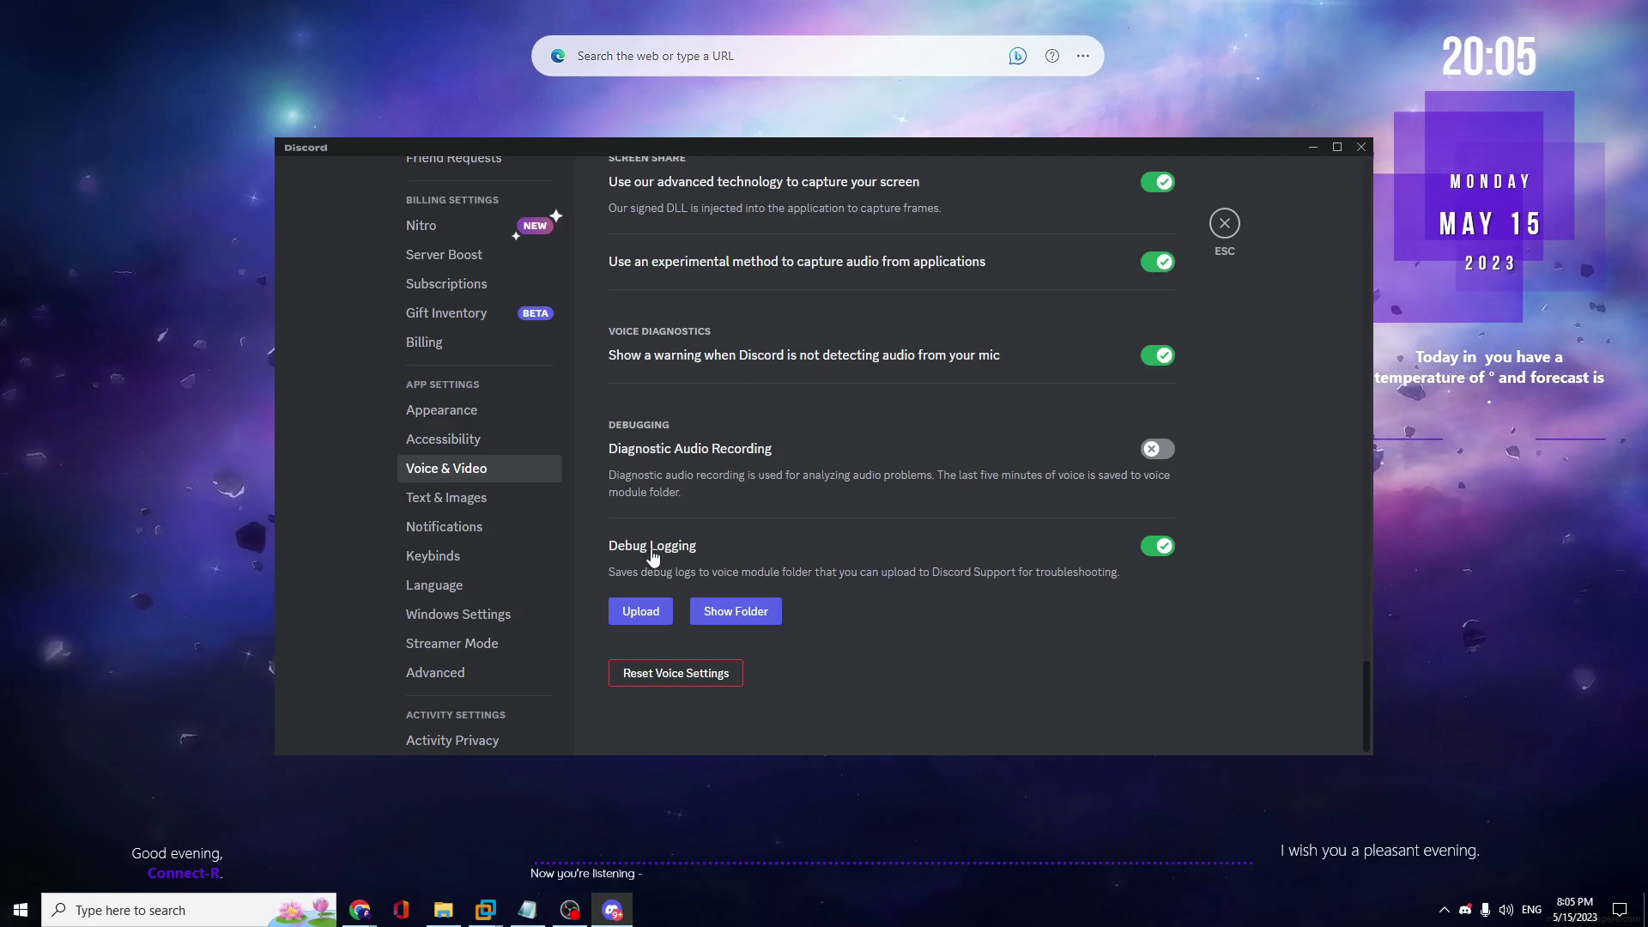
{"action": "left_click", "coordinate": [1165, 555]}
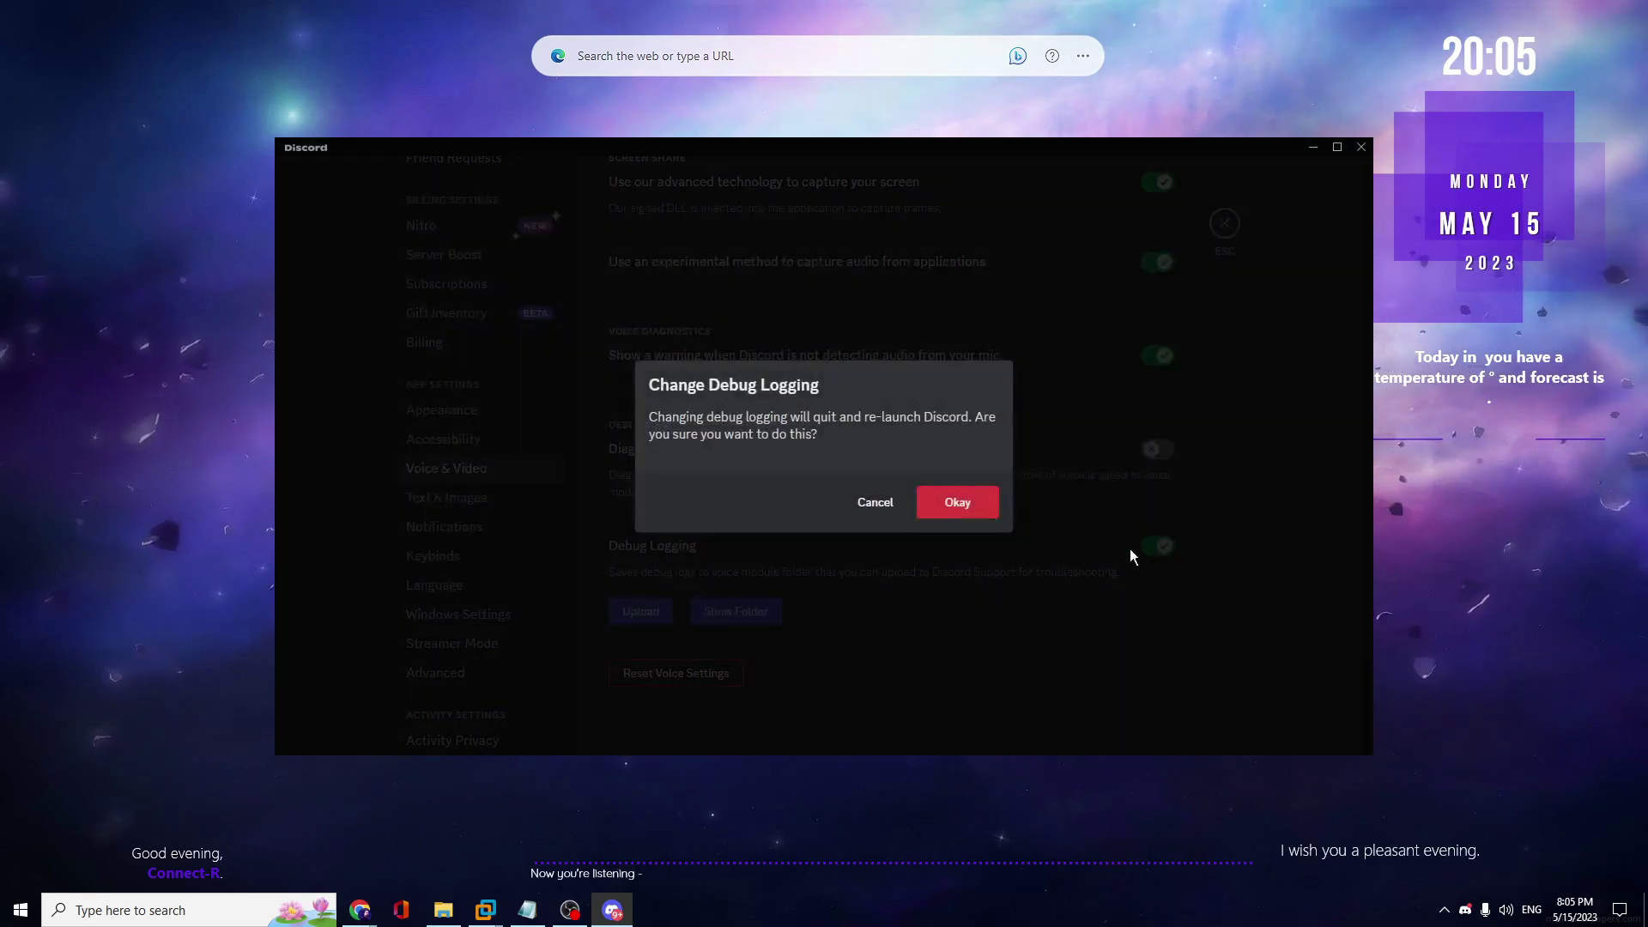
{"action": "left_click", "coordinate": [960, 504]}
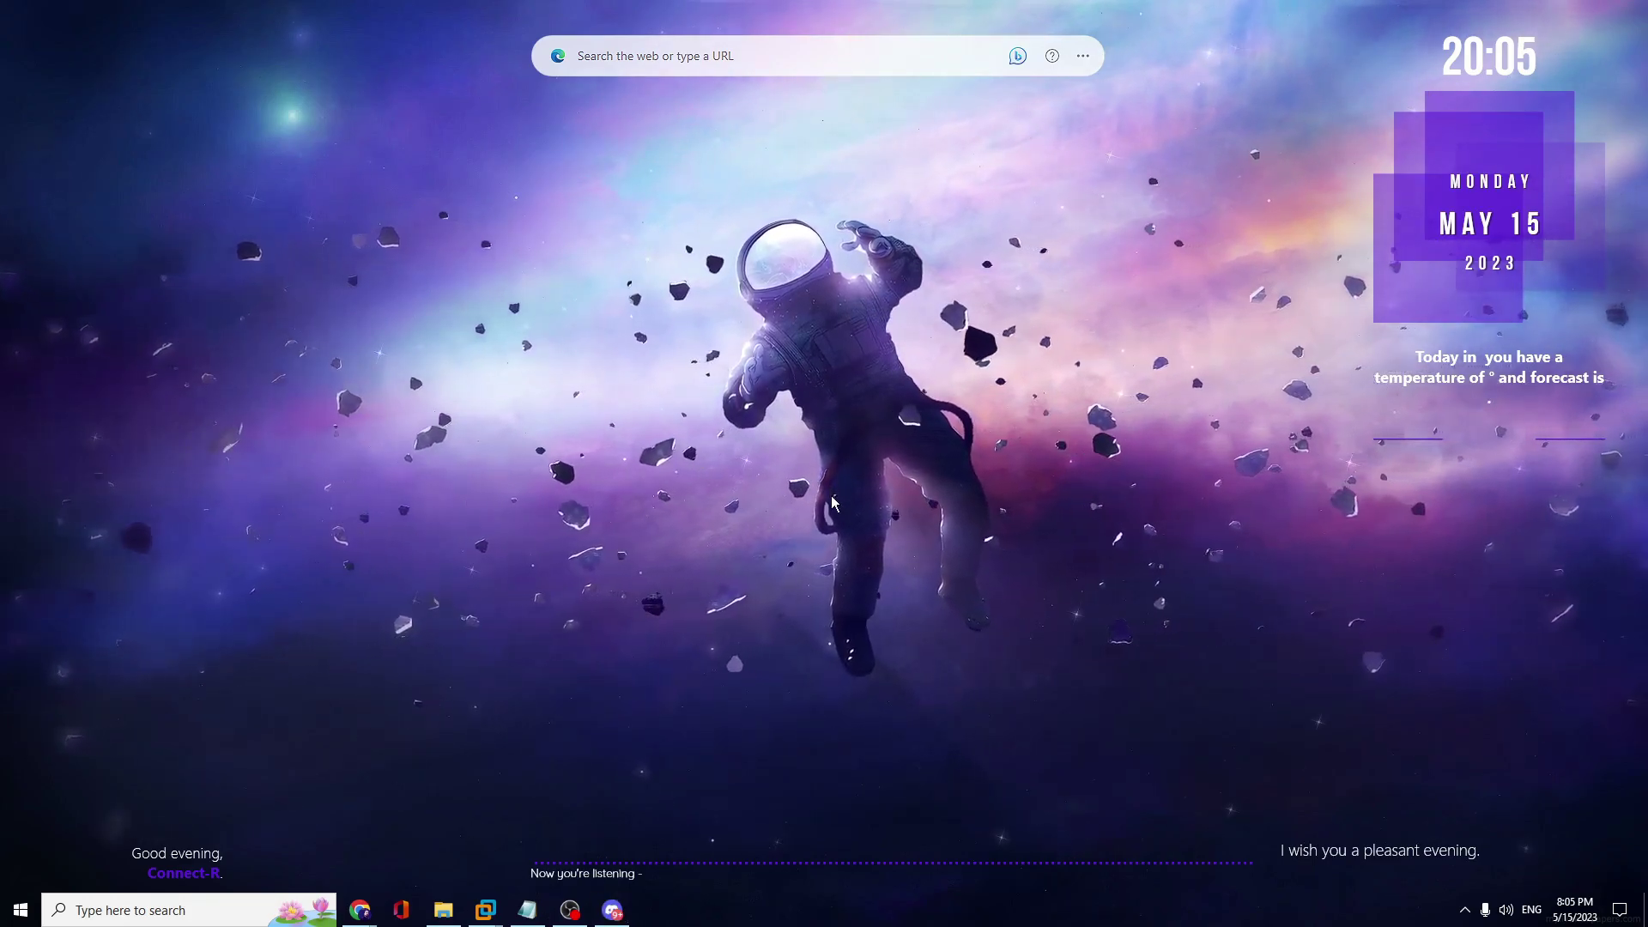
Check that 'Use hardware acceleration when available' is off in Chrome's System settings, then close Chrome
{"action": "left_click", "coordinate": [360, 910]}
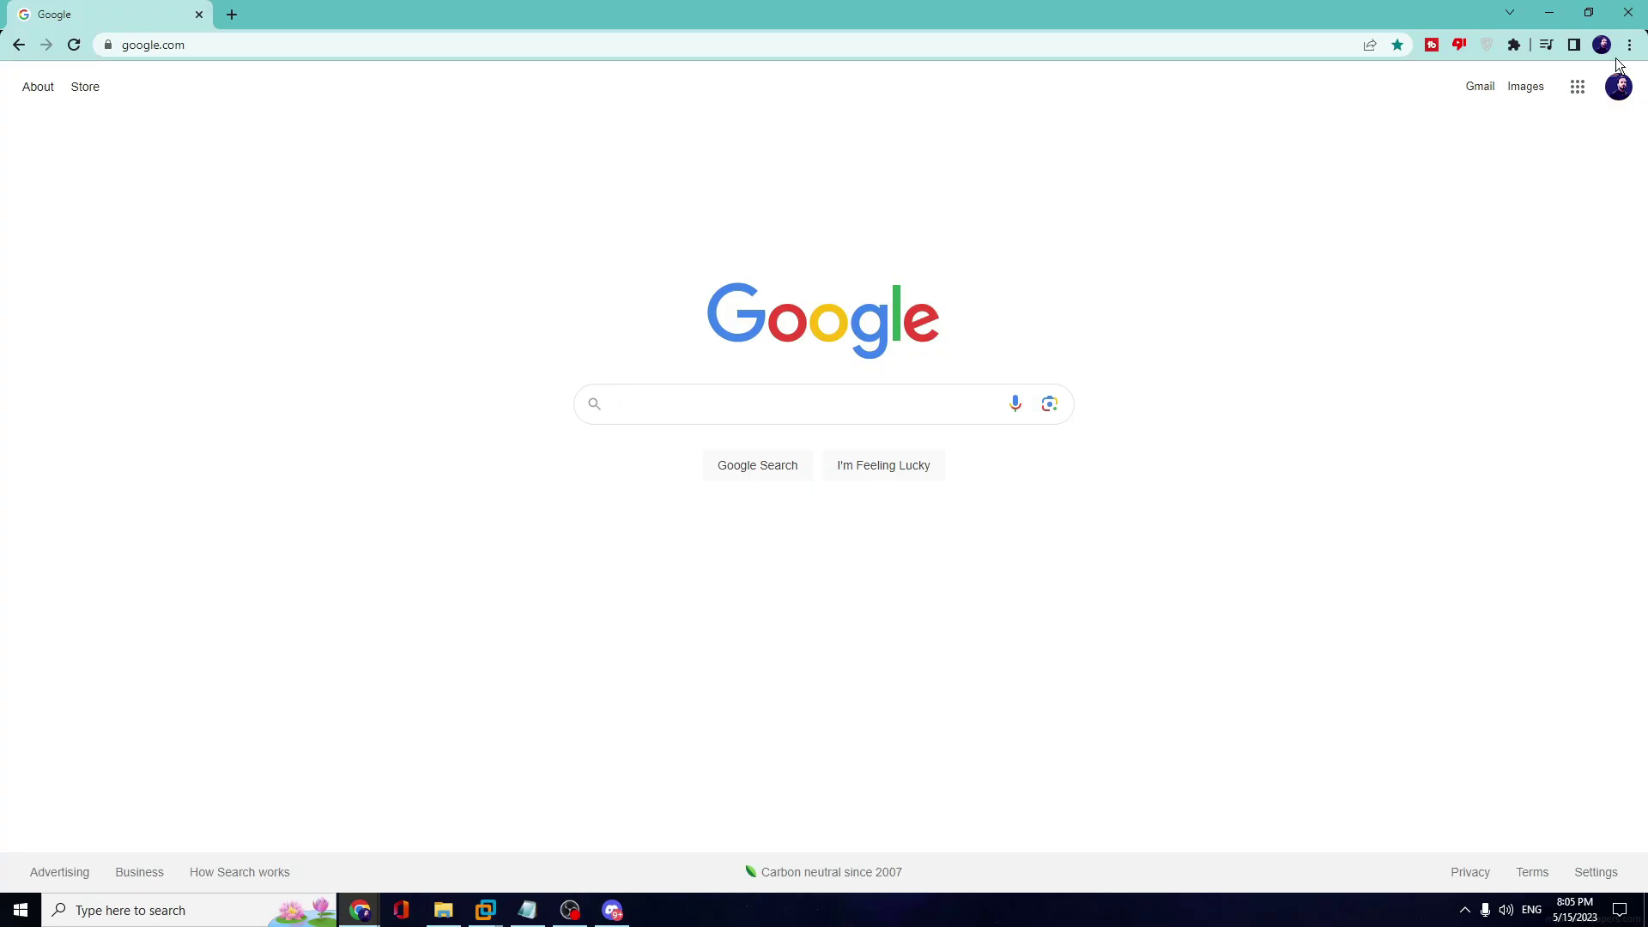
{"action": "left_click", "coordinate": [1629, 45]}
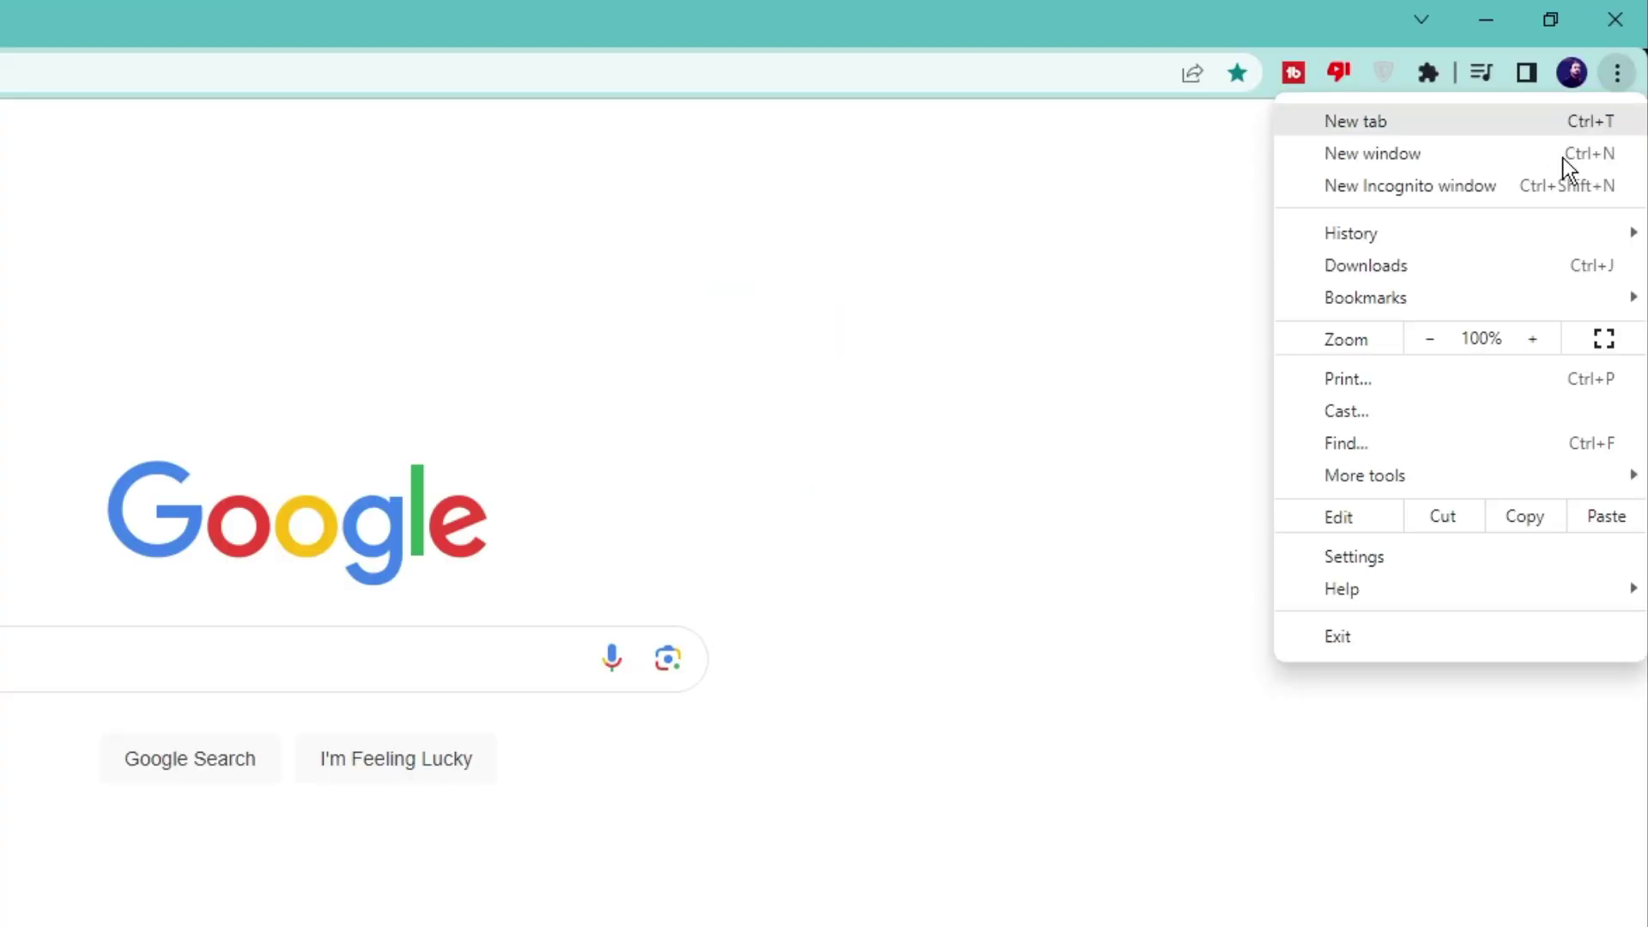
{"action": "left_click", "coordinate": [1426, 338]}
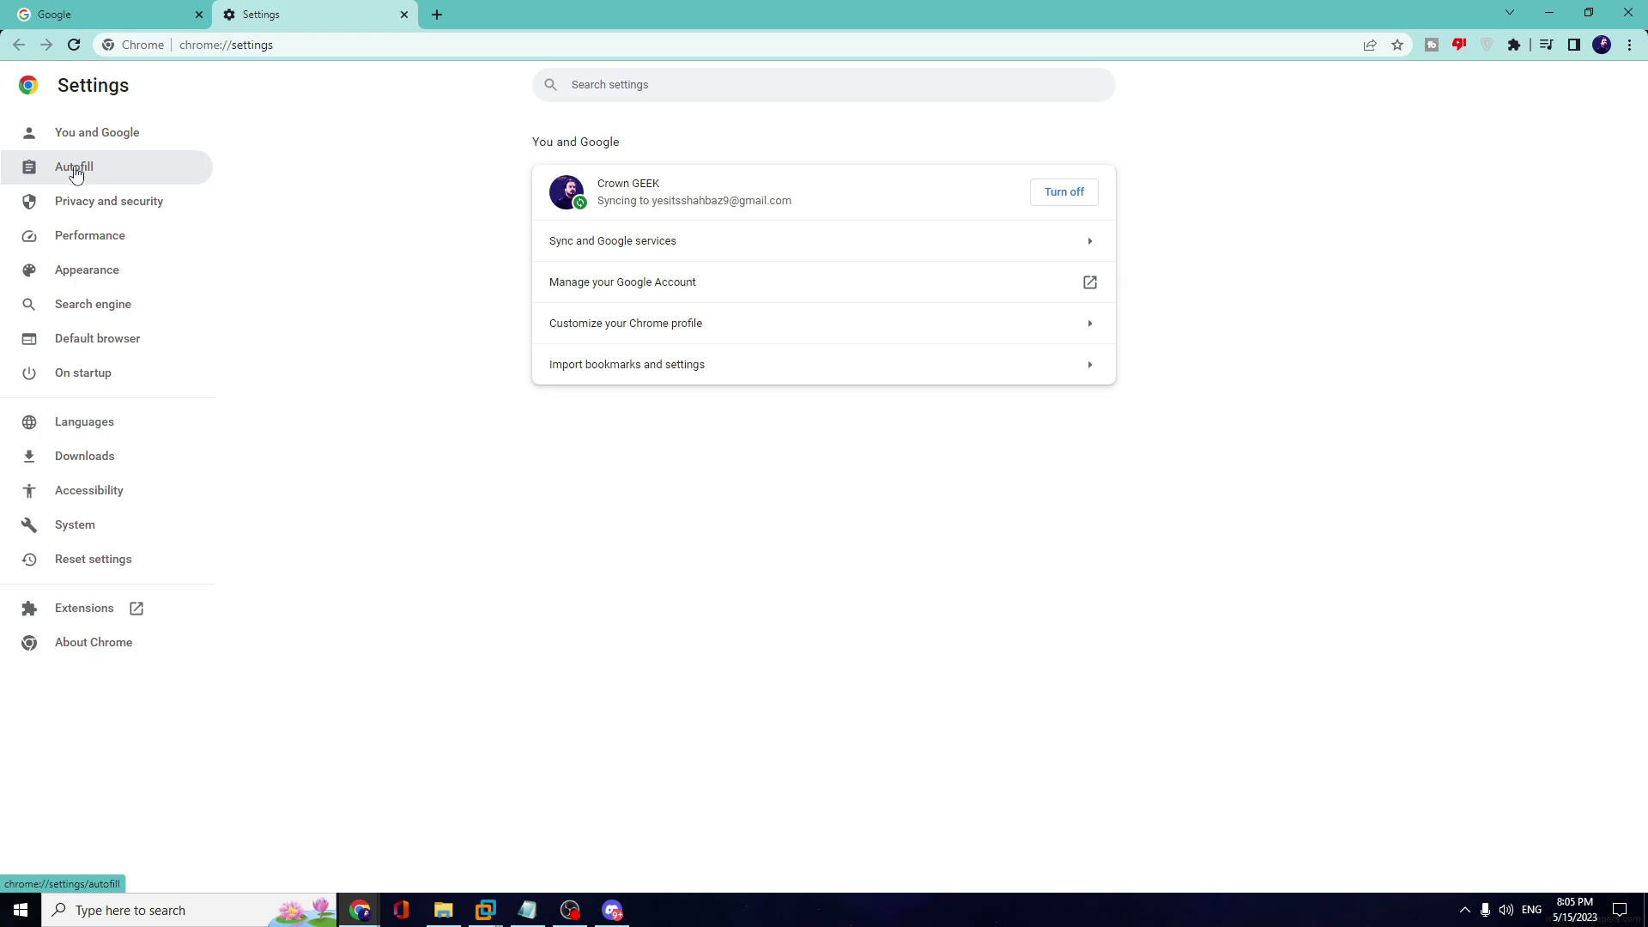
{"action": "left_click", "coordinate": [95, 532]}
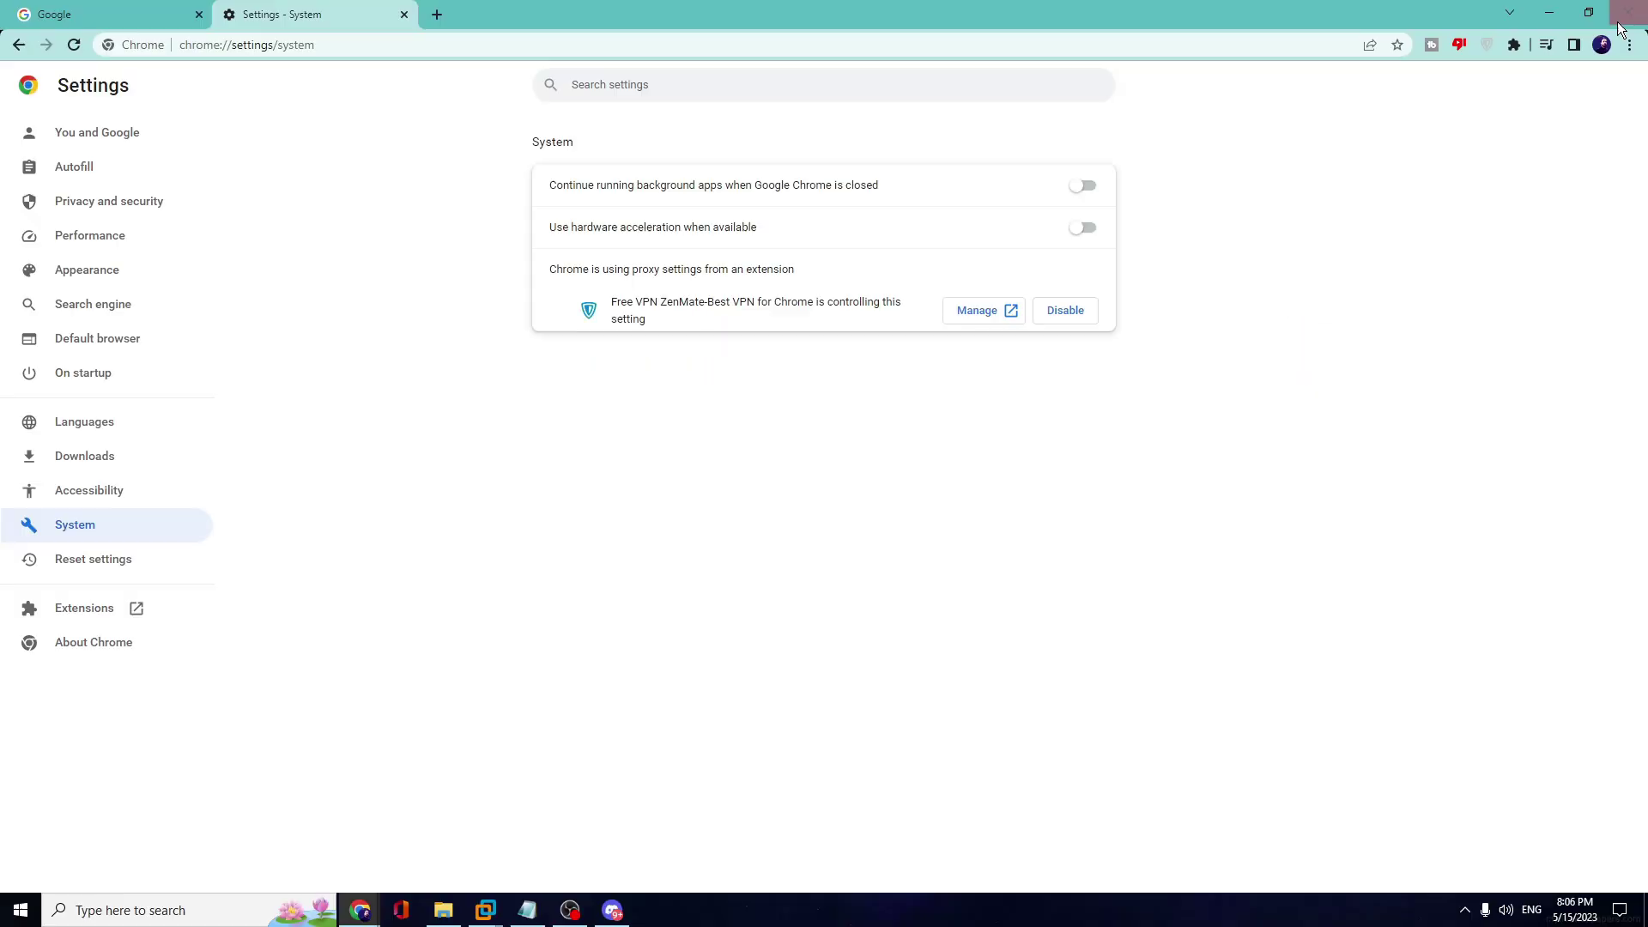
{"action": "left_click", "coordinate": [1623, 13]}
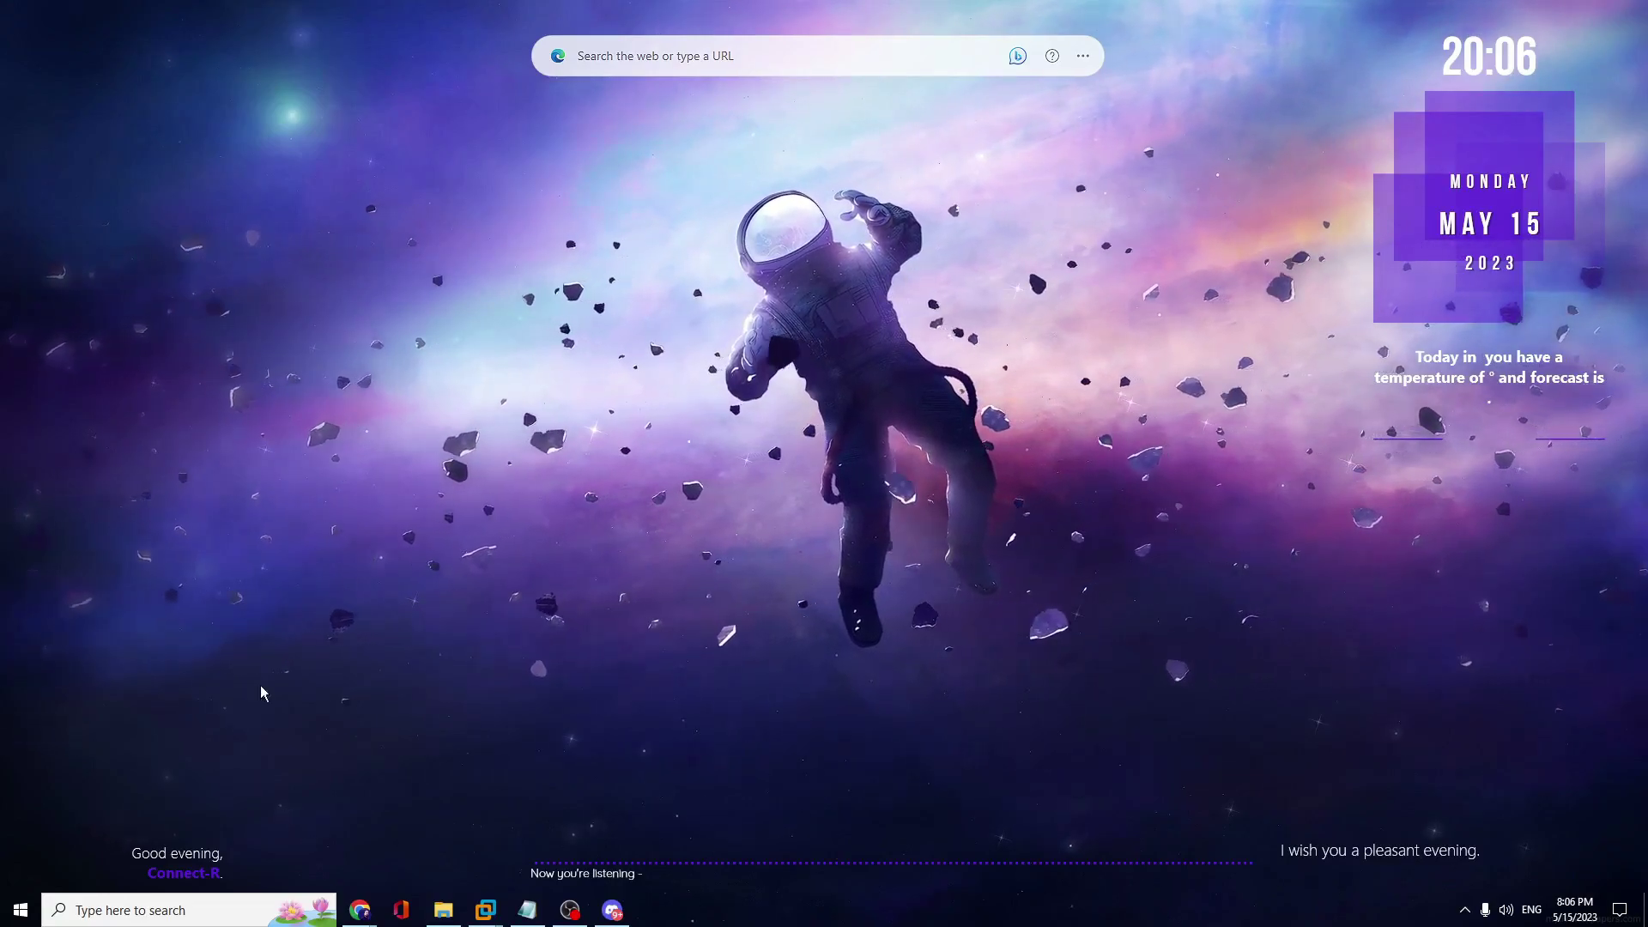
Run an automatic driver search for the AMD Radeon(TM) Graphics adapter in Device Manager
{"action": "right_click", "coordinate": [23, 910]}
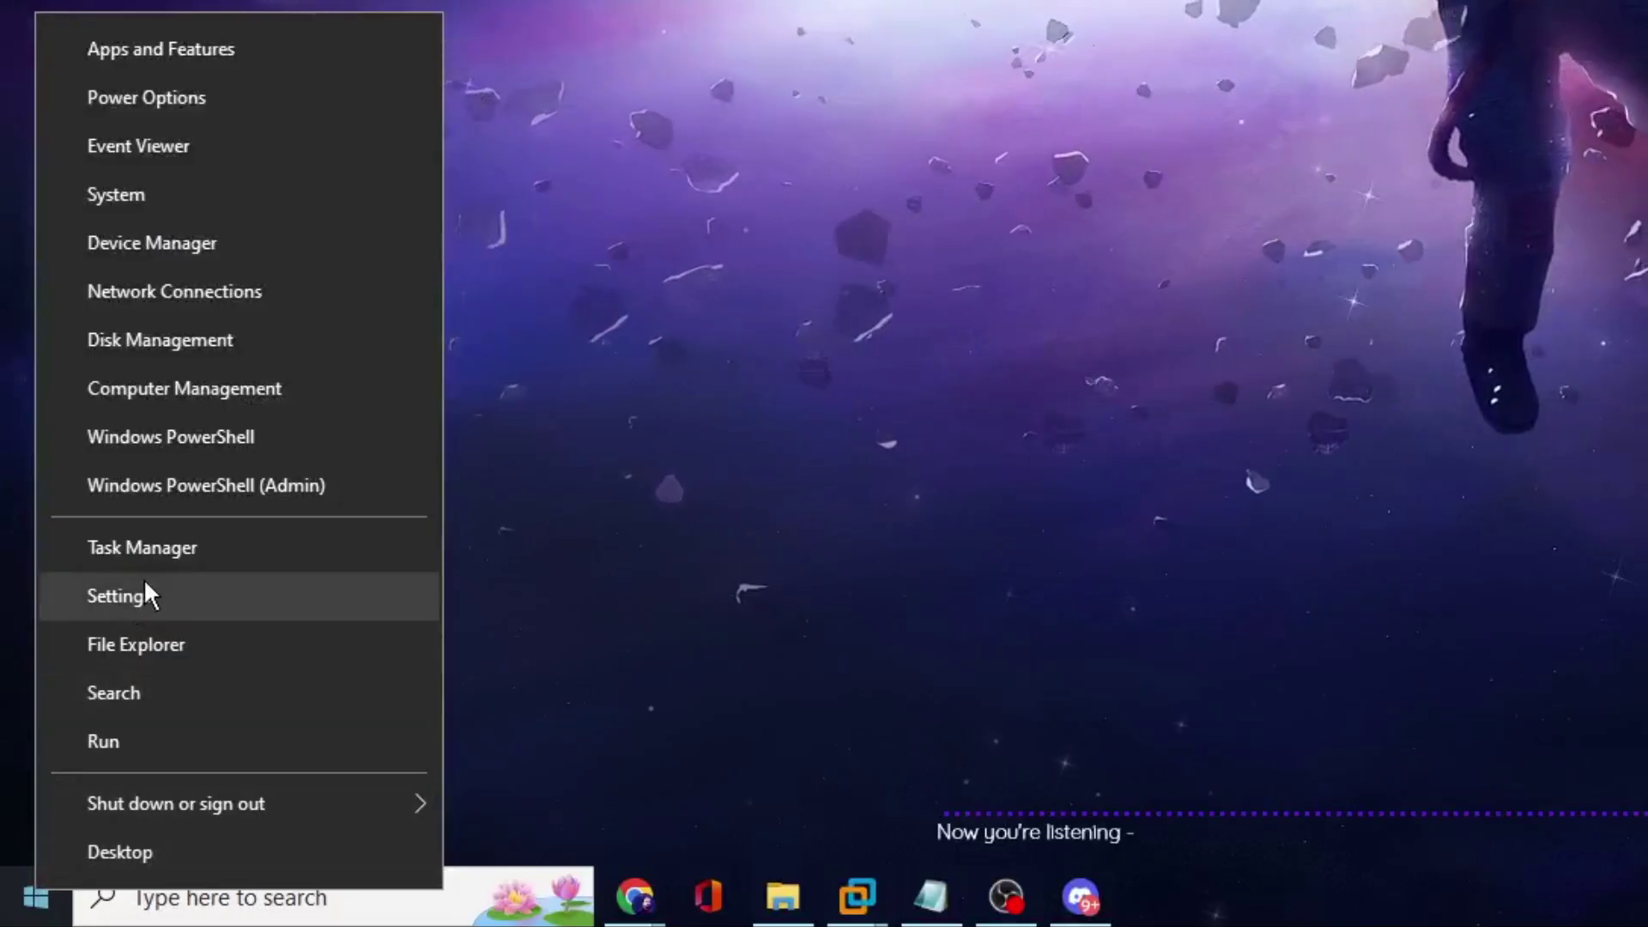
{"action": "left_click", "coordinate": [224, 243]}
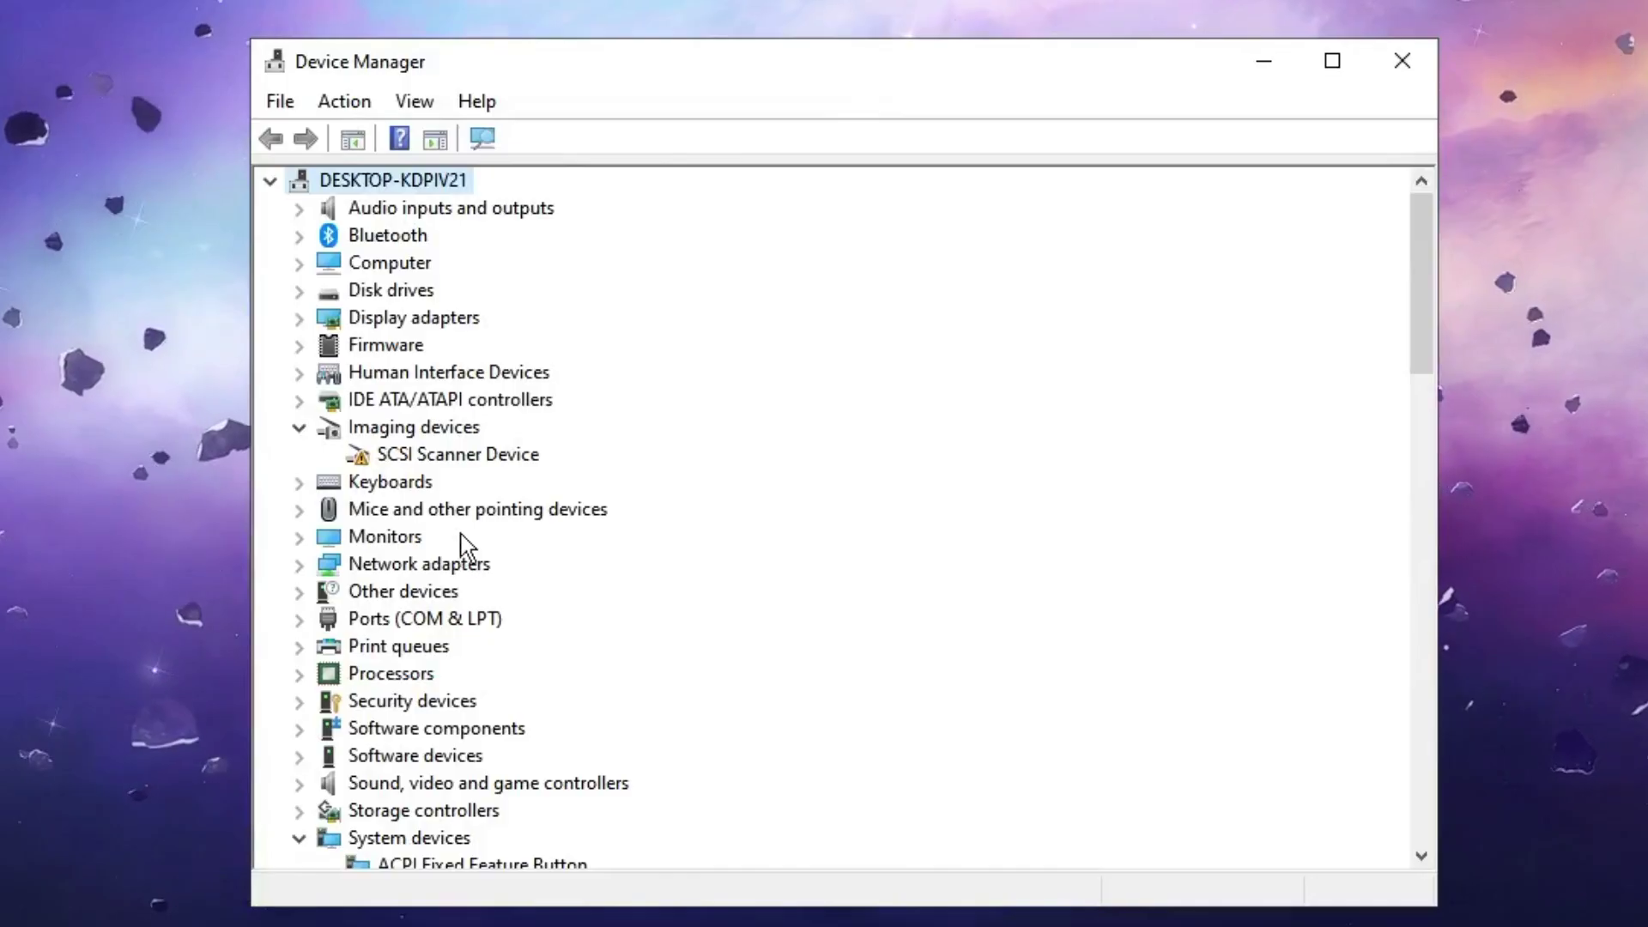
{"action": "double_click", "coordinate": [439, 321]}
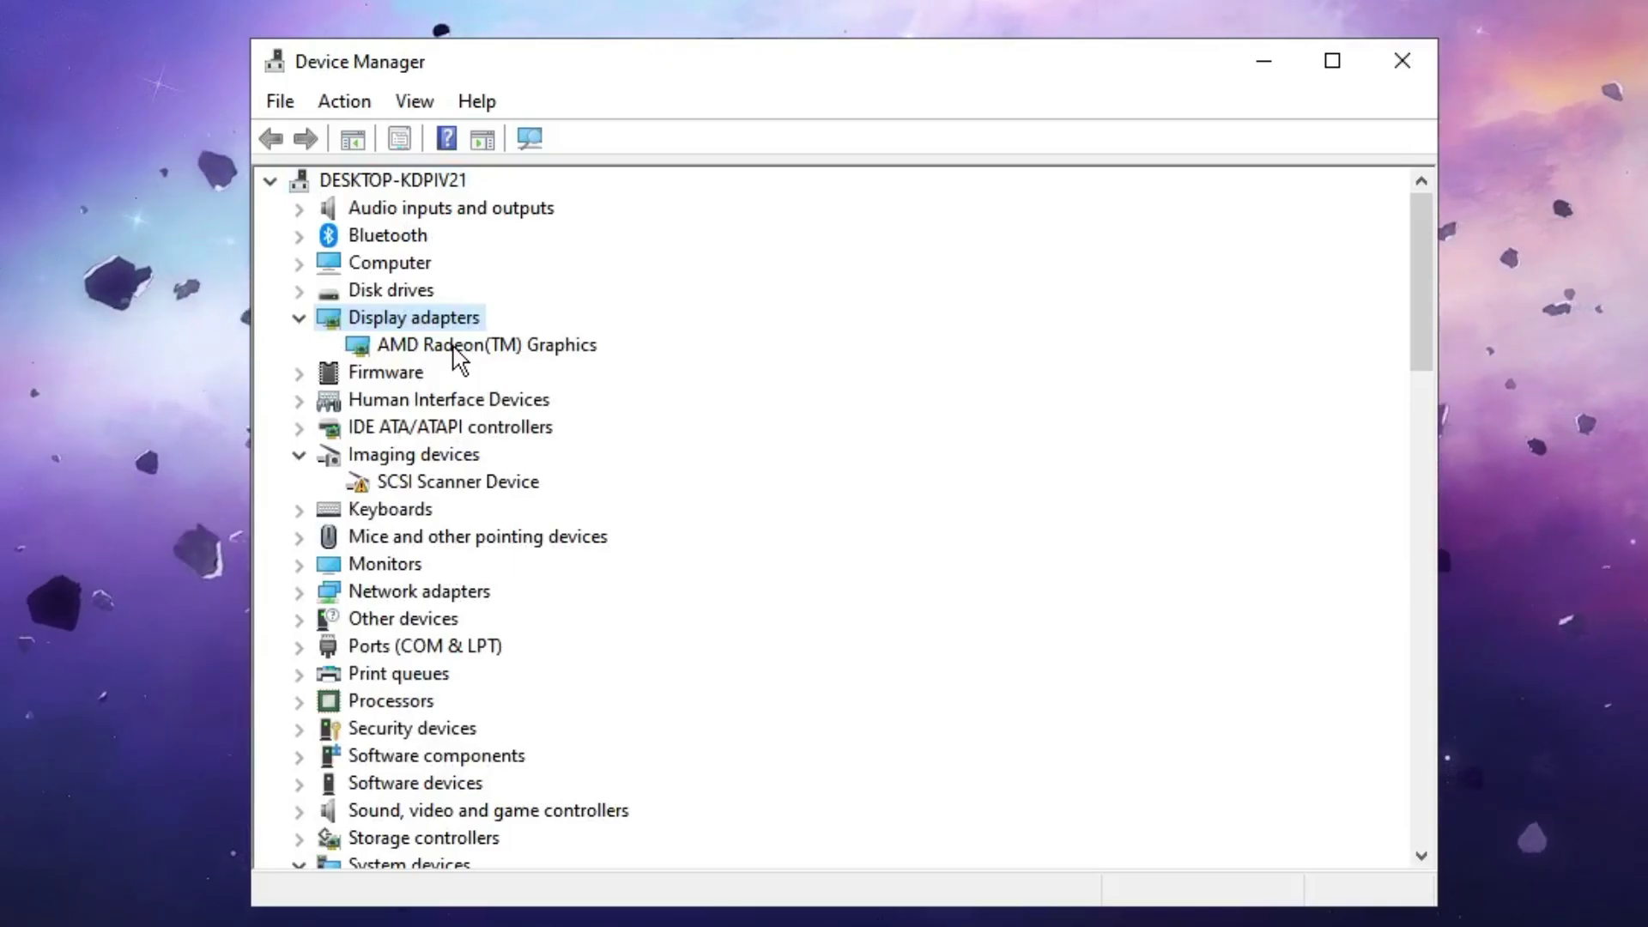
{"action": "left_click", "coordinate": [455, 348]}
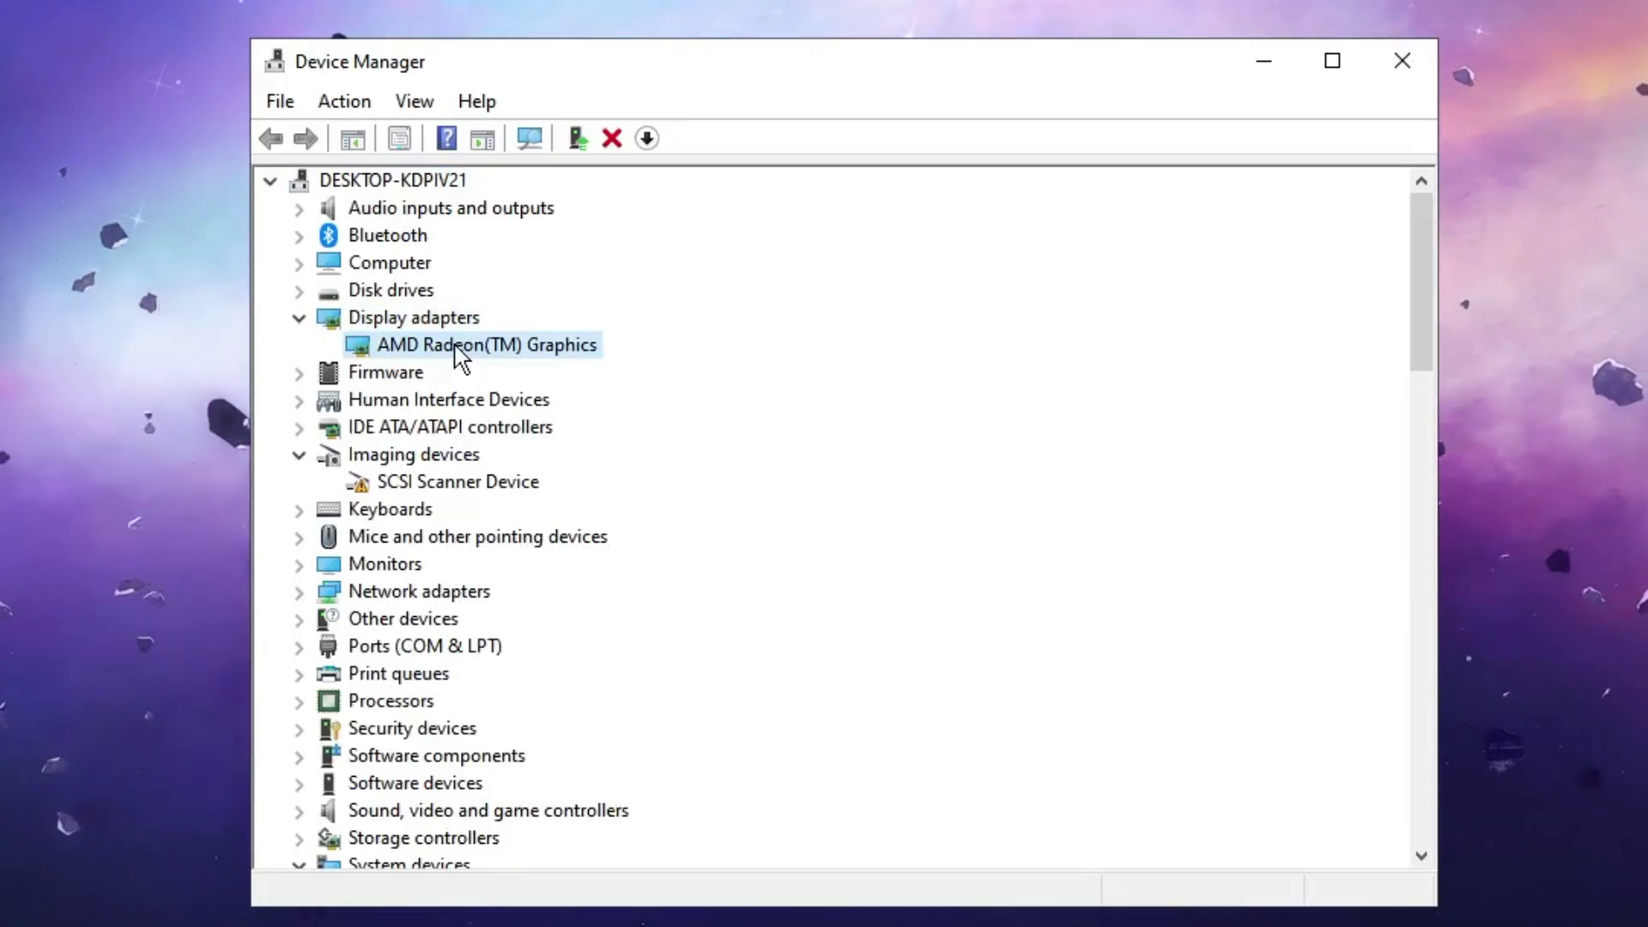
{"action": "right_click", "coordinate": [457, 345]}
{"action": "left_click", "coordinate": [520, 367]}
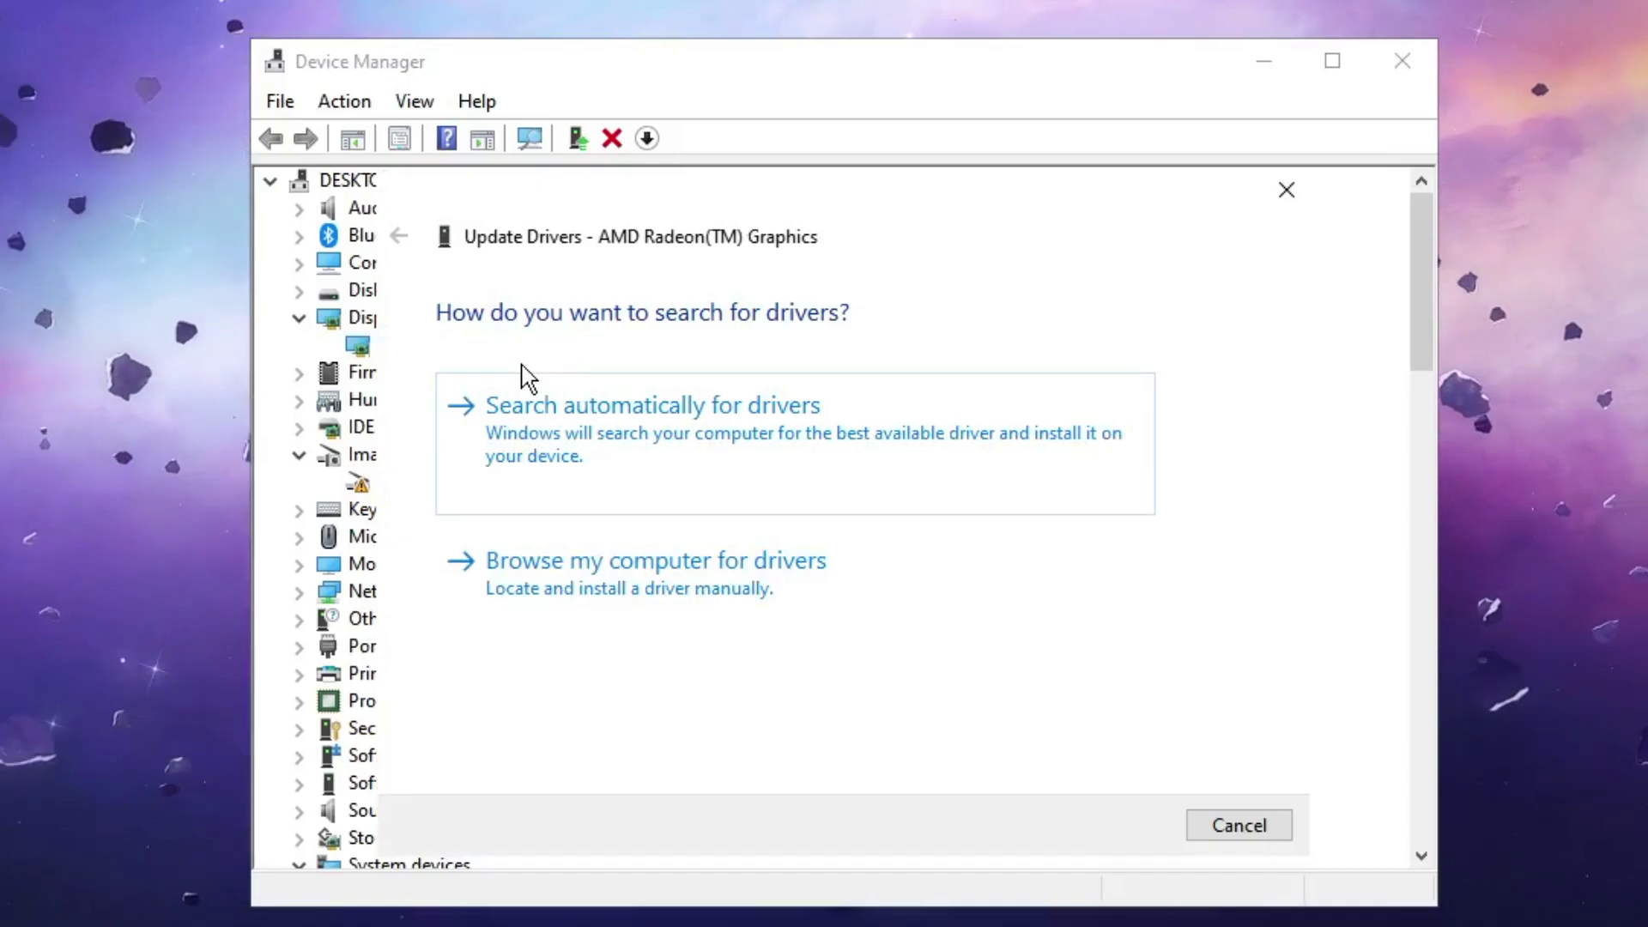
{"action": "left_click", "coordinate": [678, 425]}
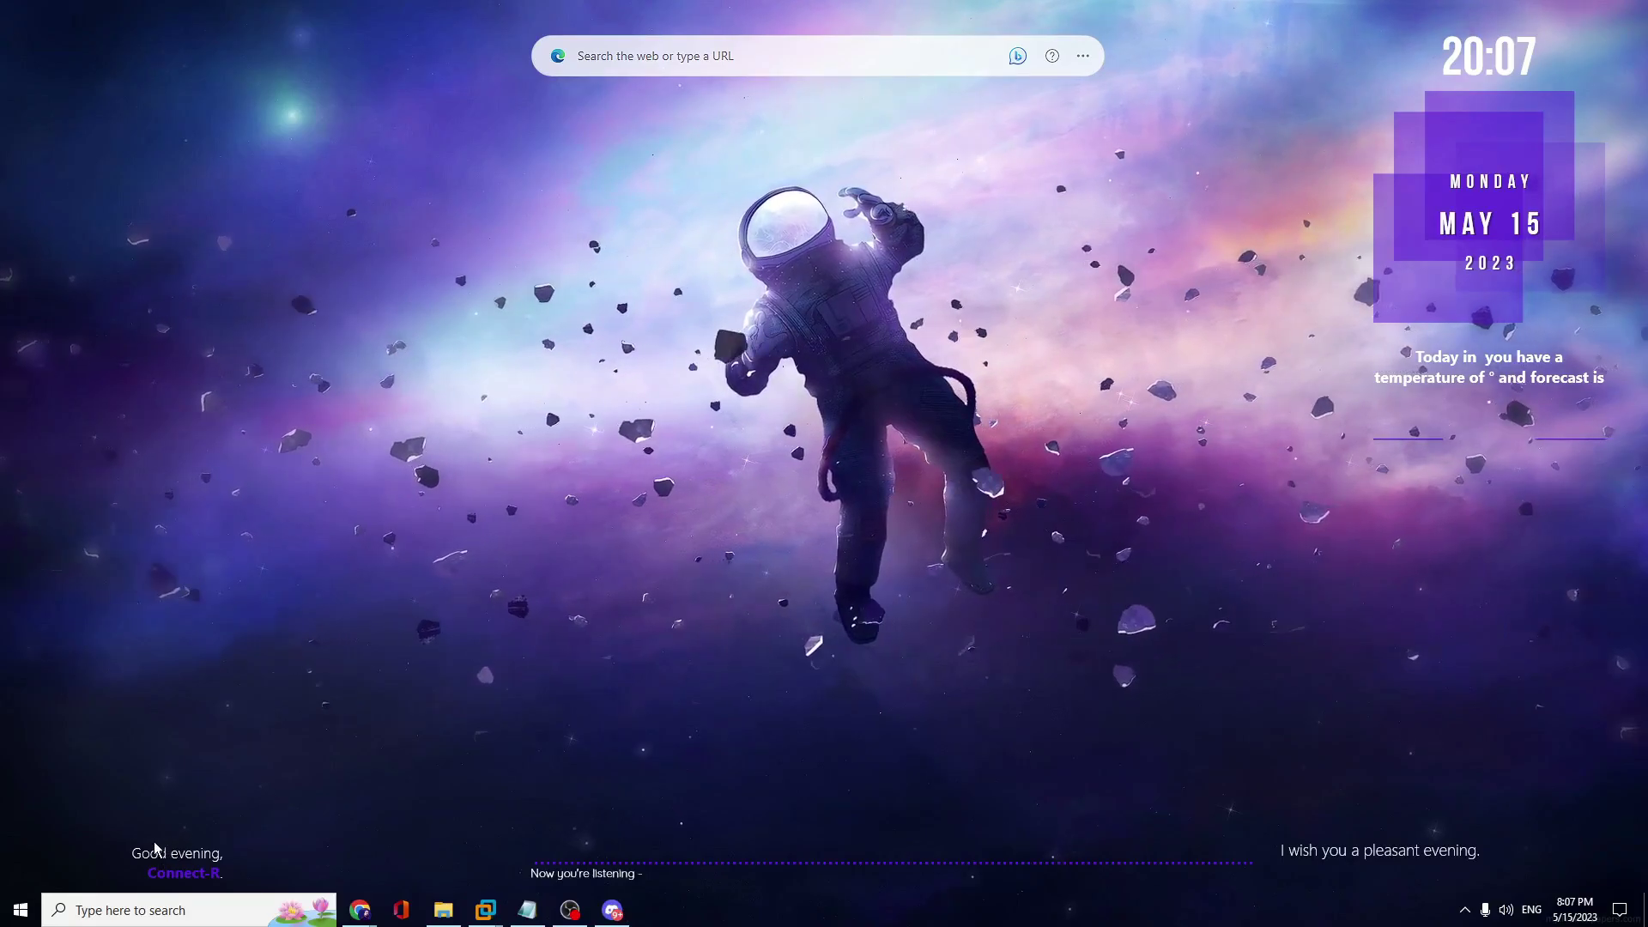
Open Task Manager and end the Microsoft Edge app task
{"action": "right_click", "coordinate": [21, 914]}
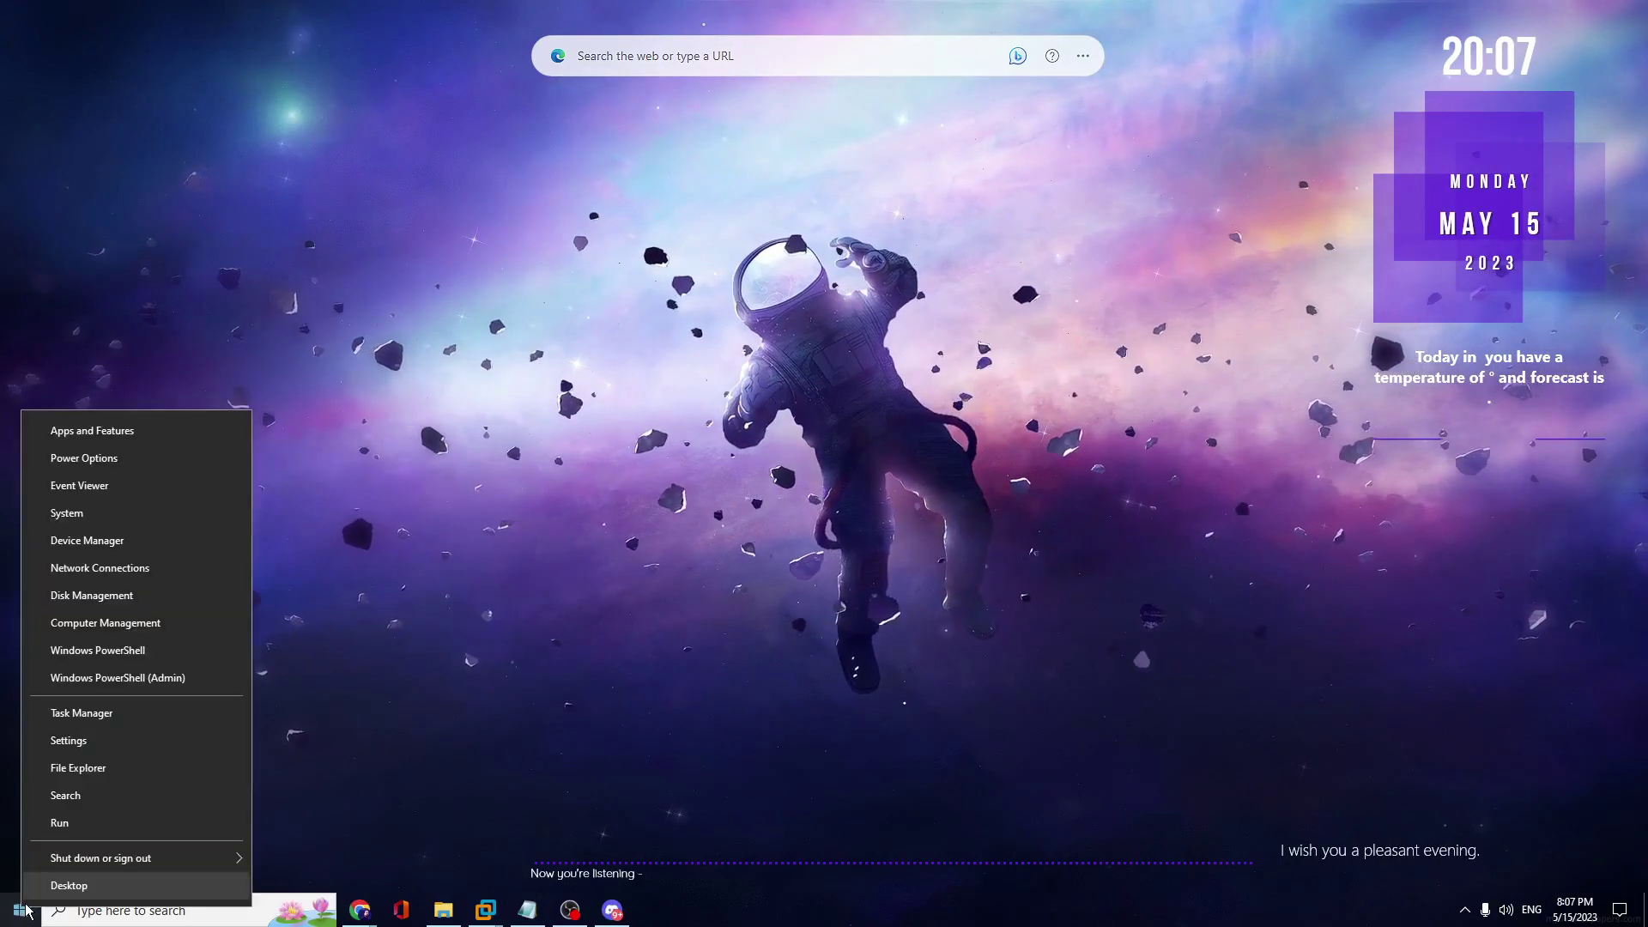
{"action": "left_click", "coordinate": [88, 728]}
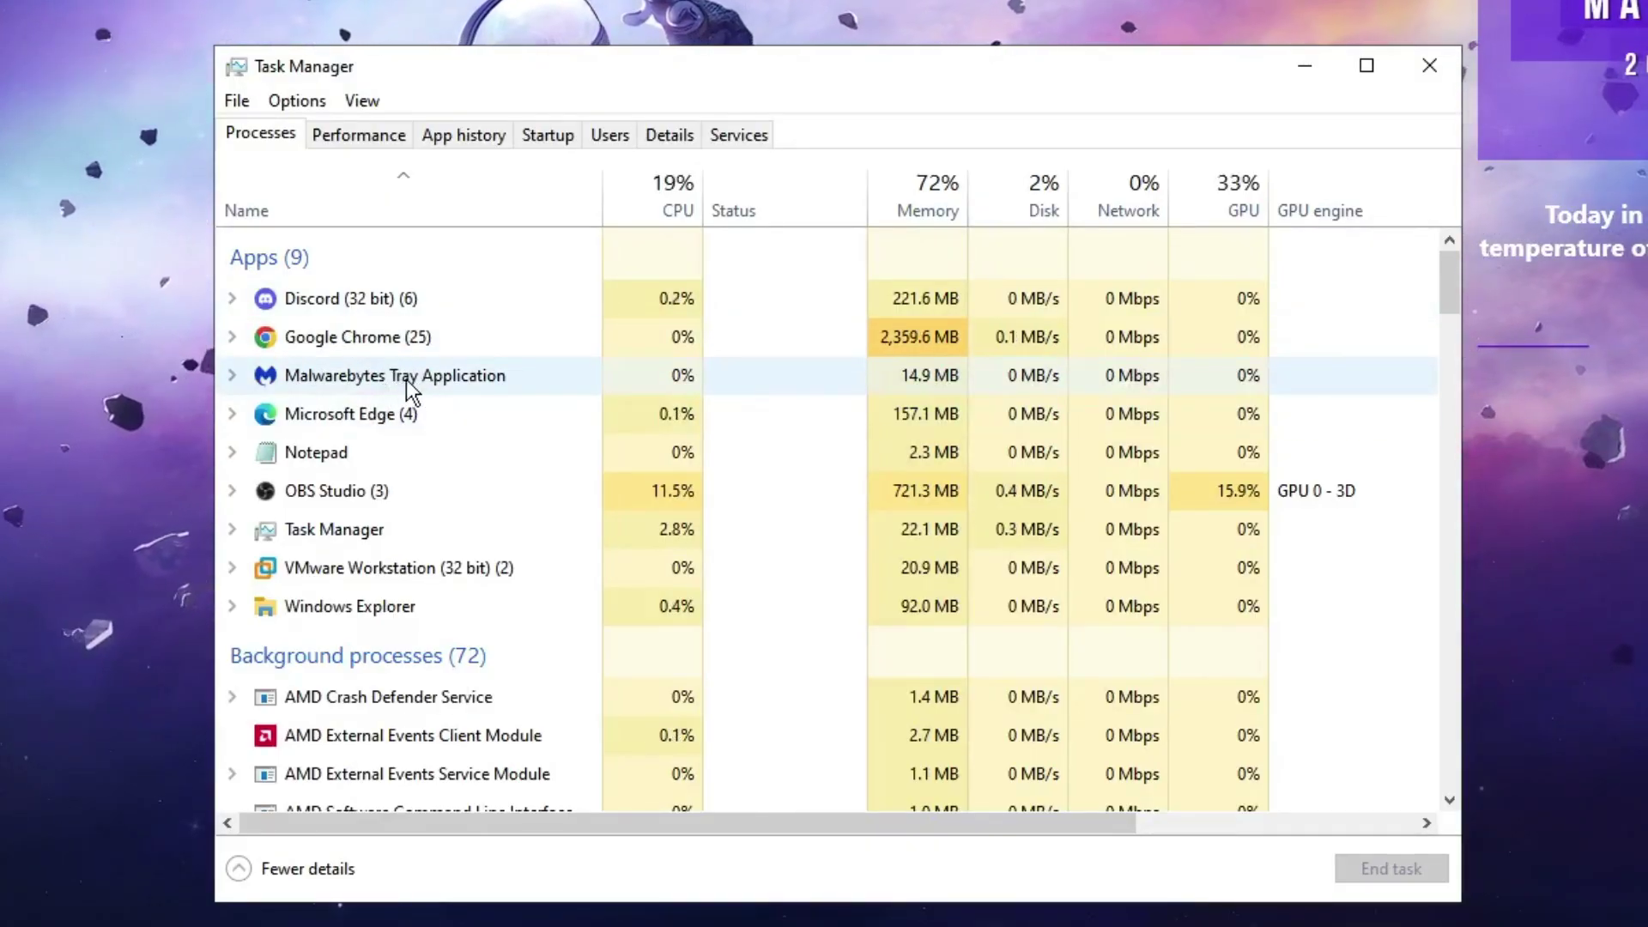
{"action": "left_click", "coordinate": [374, 419]}
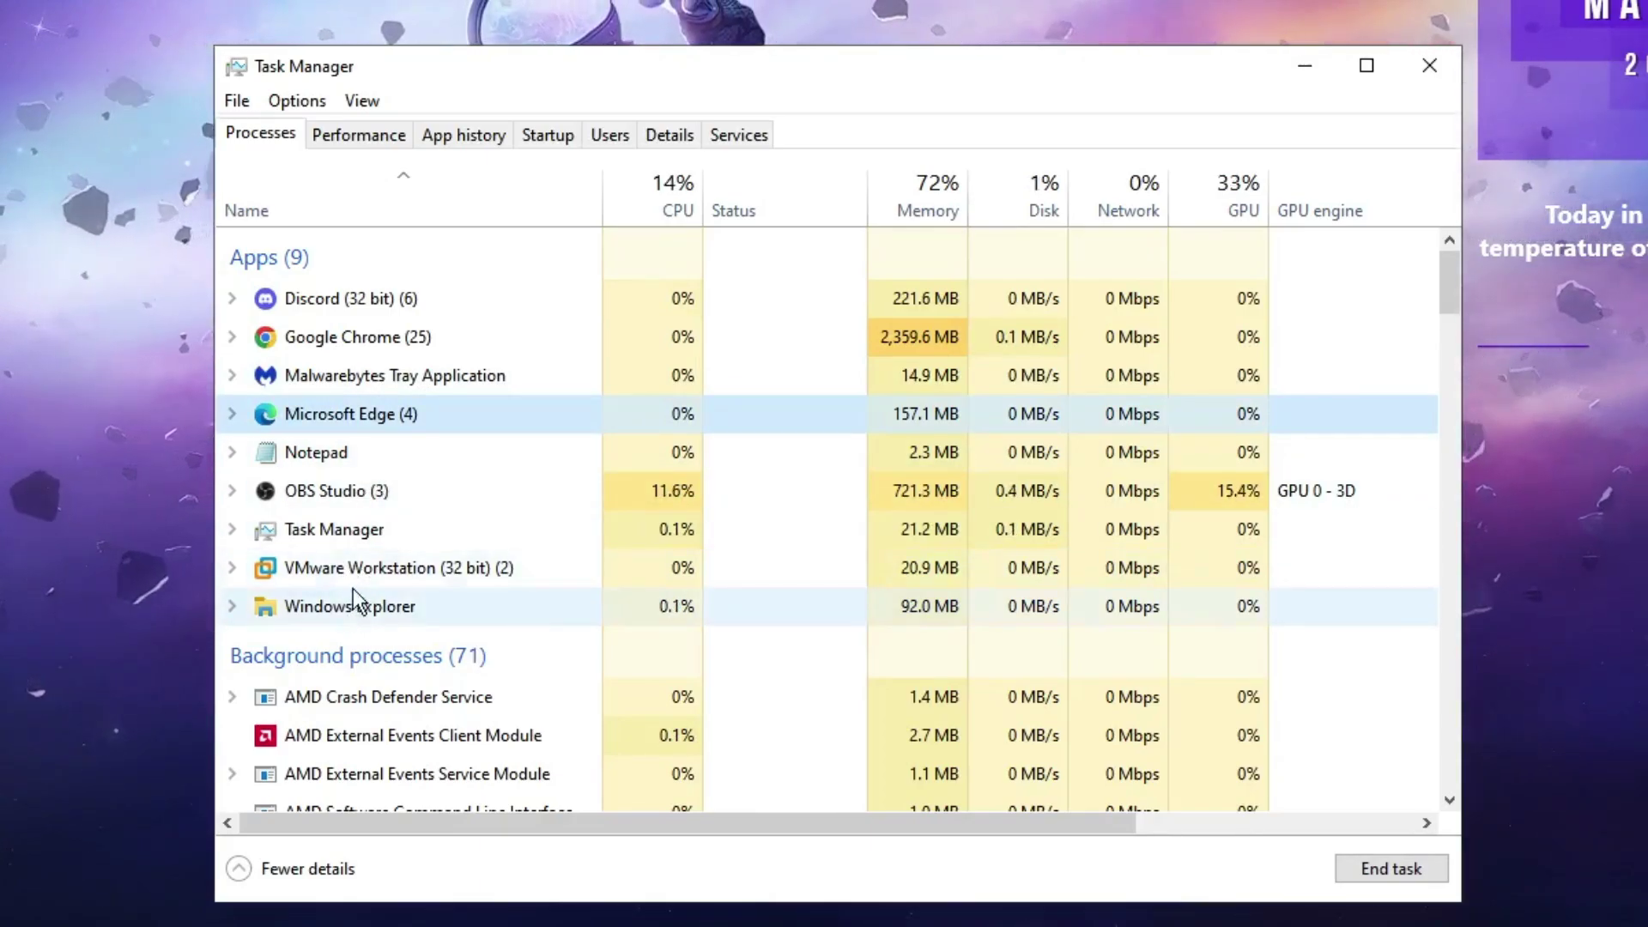
{"action": "right_click", "coordinate": [405, 421]}
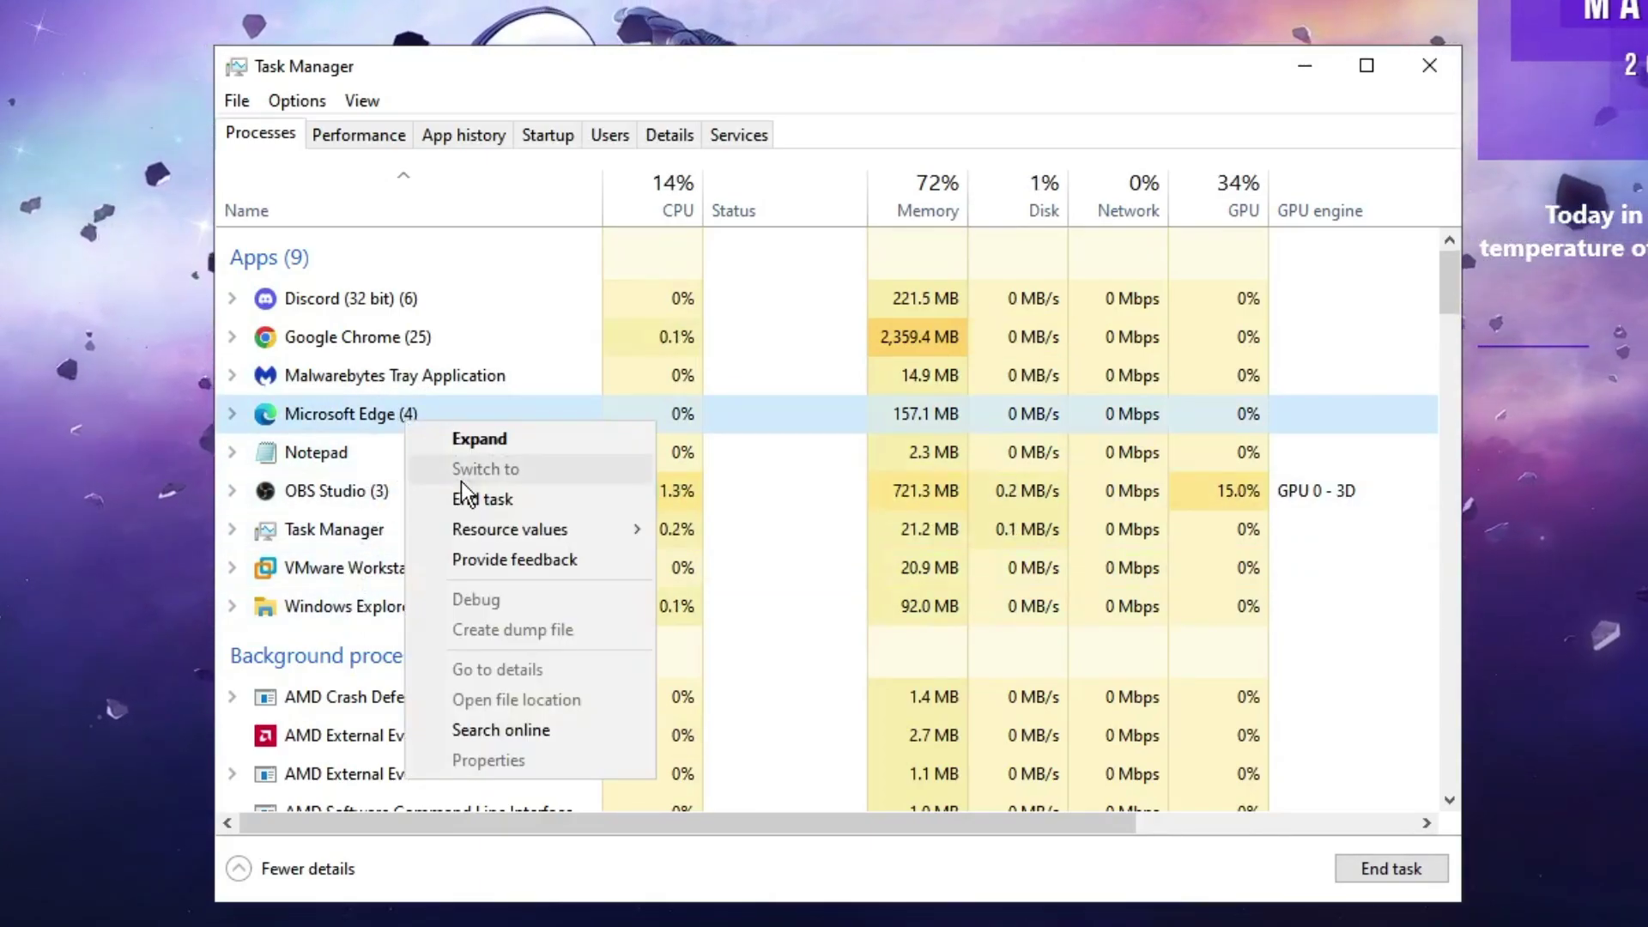
{"action": "left_click", "coordinate": [362, 415]}
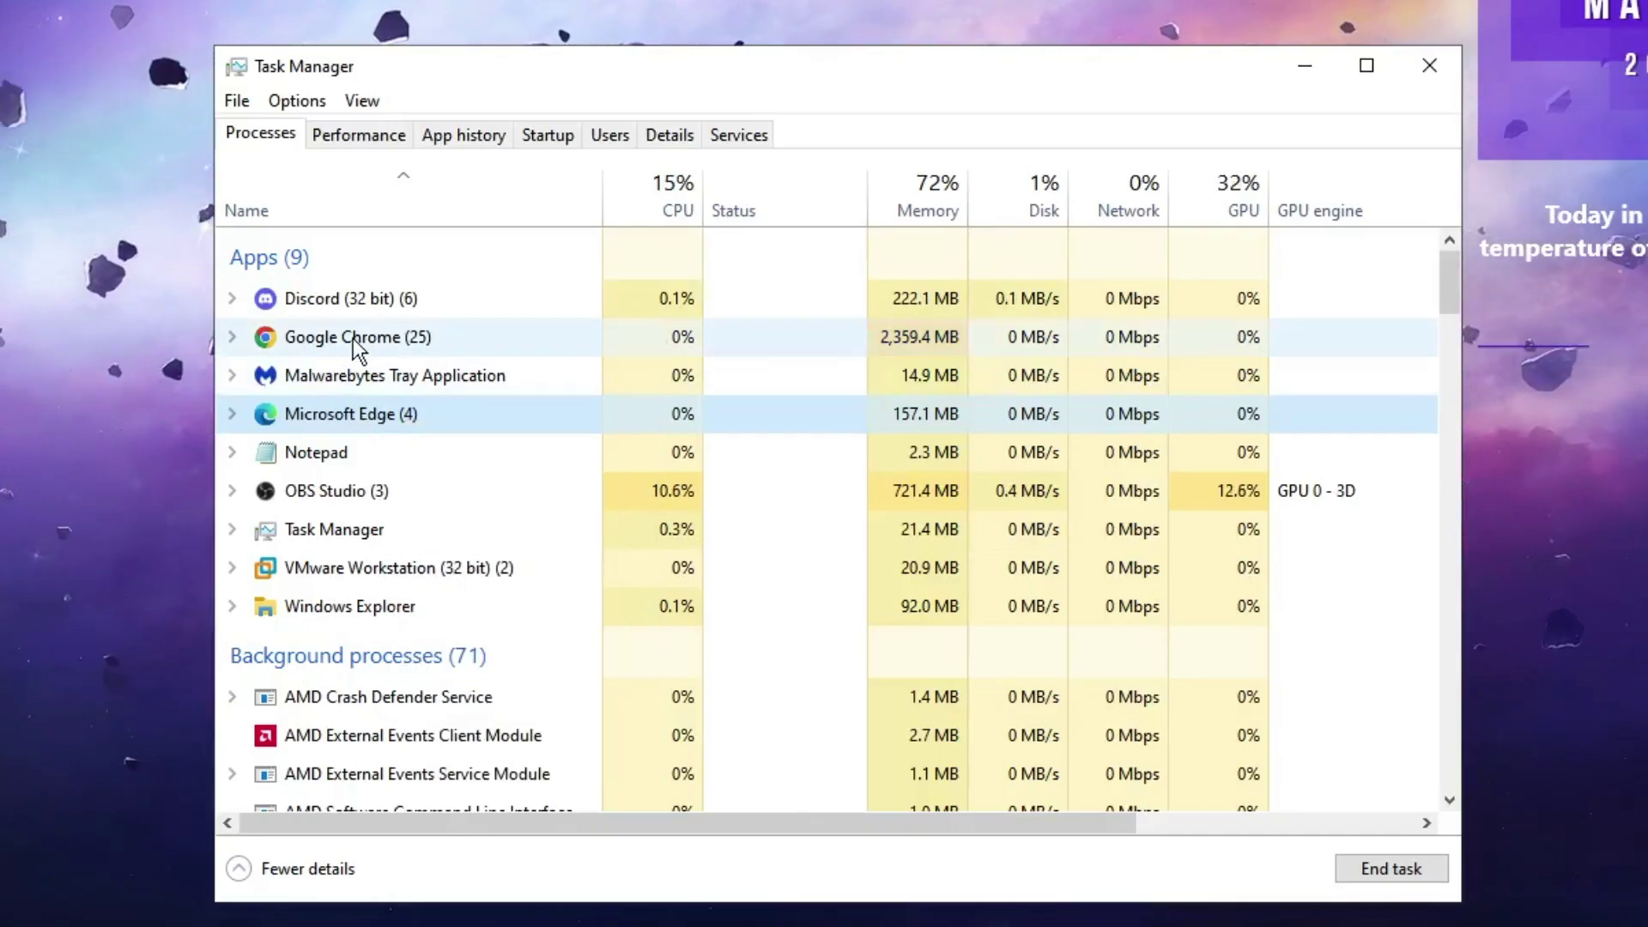